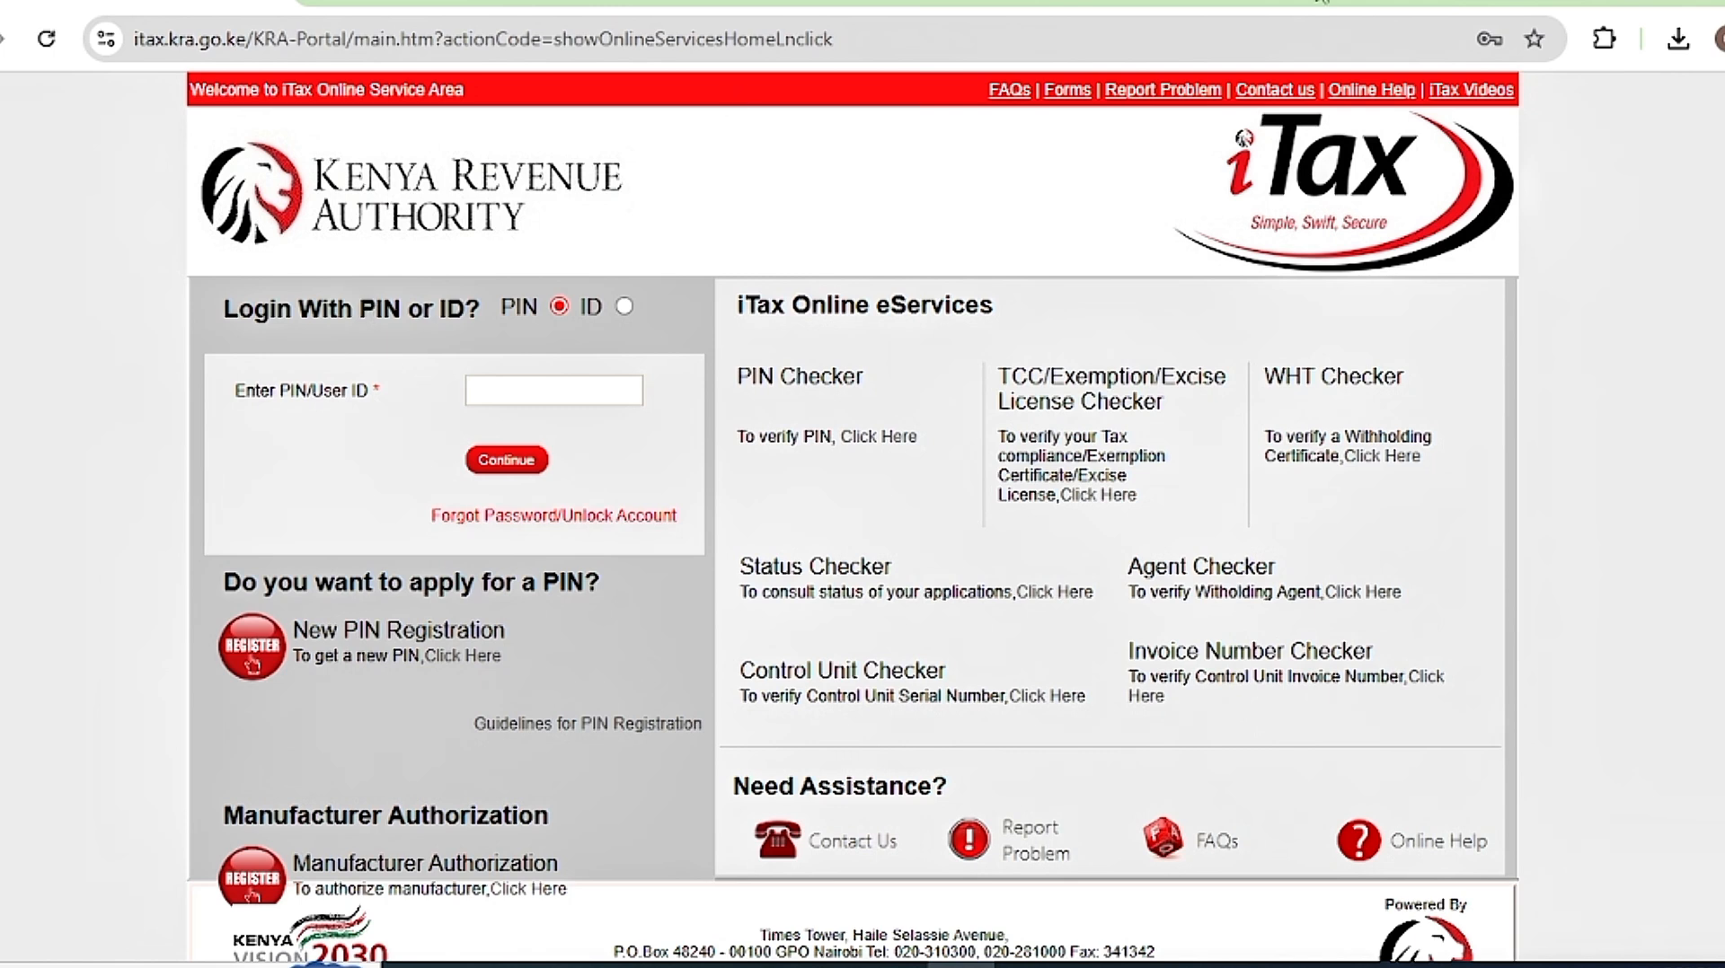
Open the iTax portal (itax.kra.go.ke) in a new Chrome tab
{"action": "key", "text": "ctrl+t"}
{"action": "type", "text": "i"}
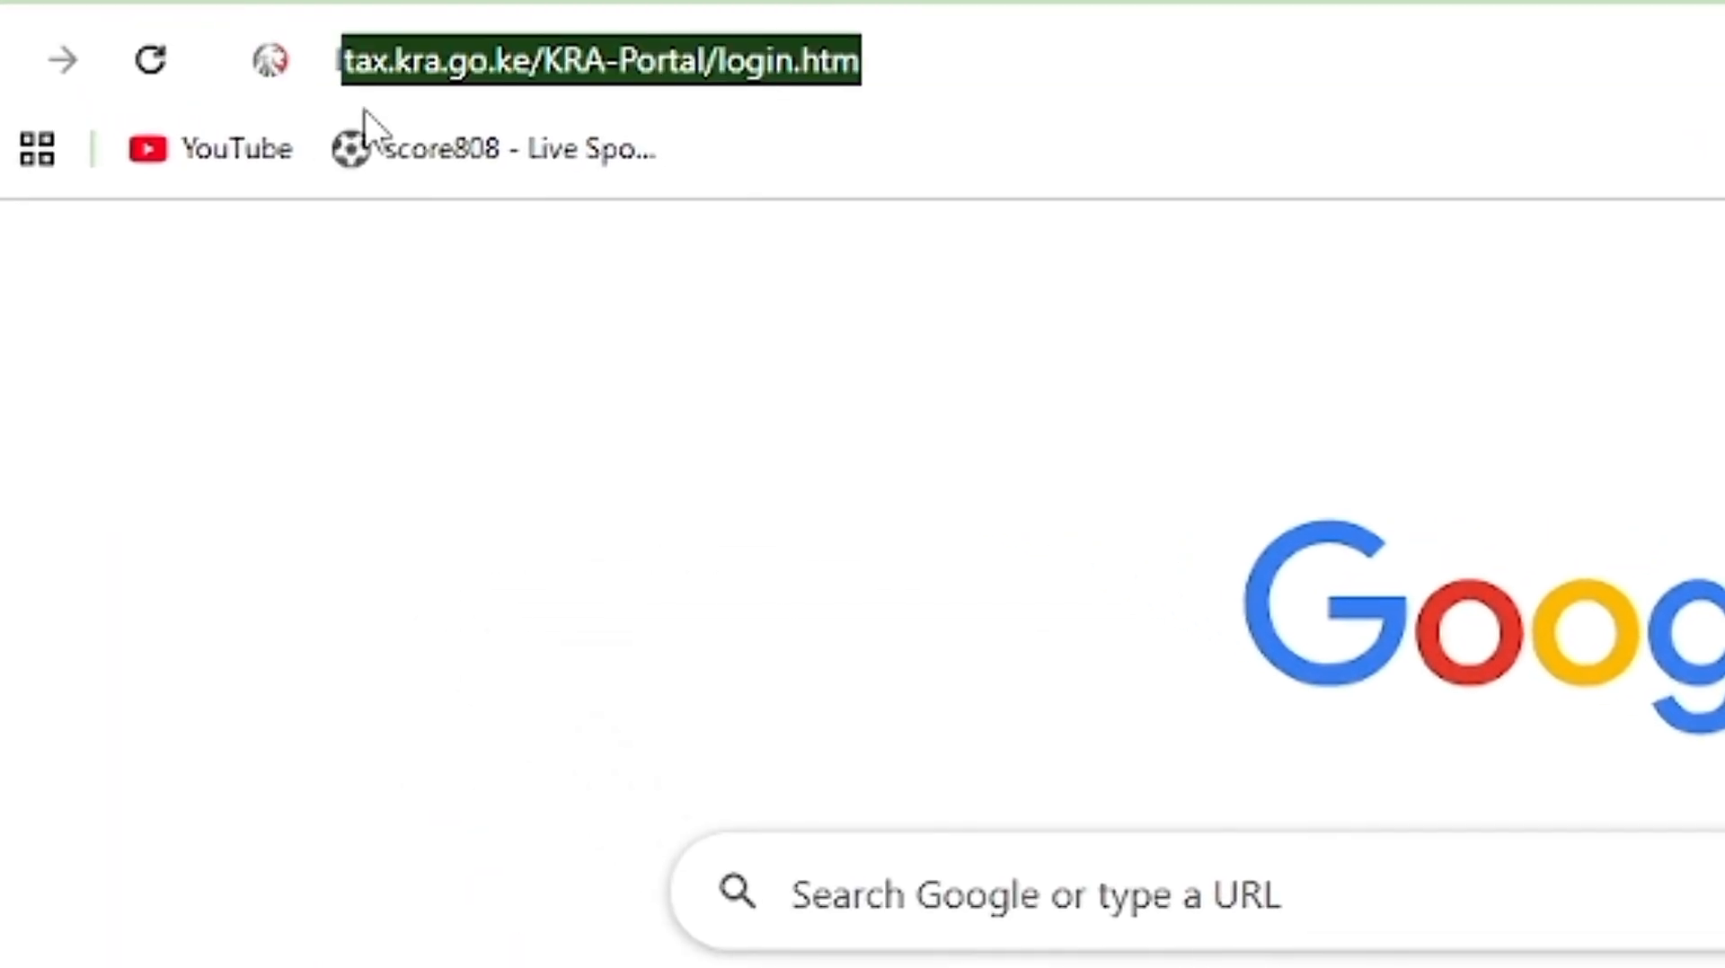
{"action": "type", "text": "TAX"}
{"action": "key", "text": "Return"}
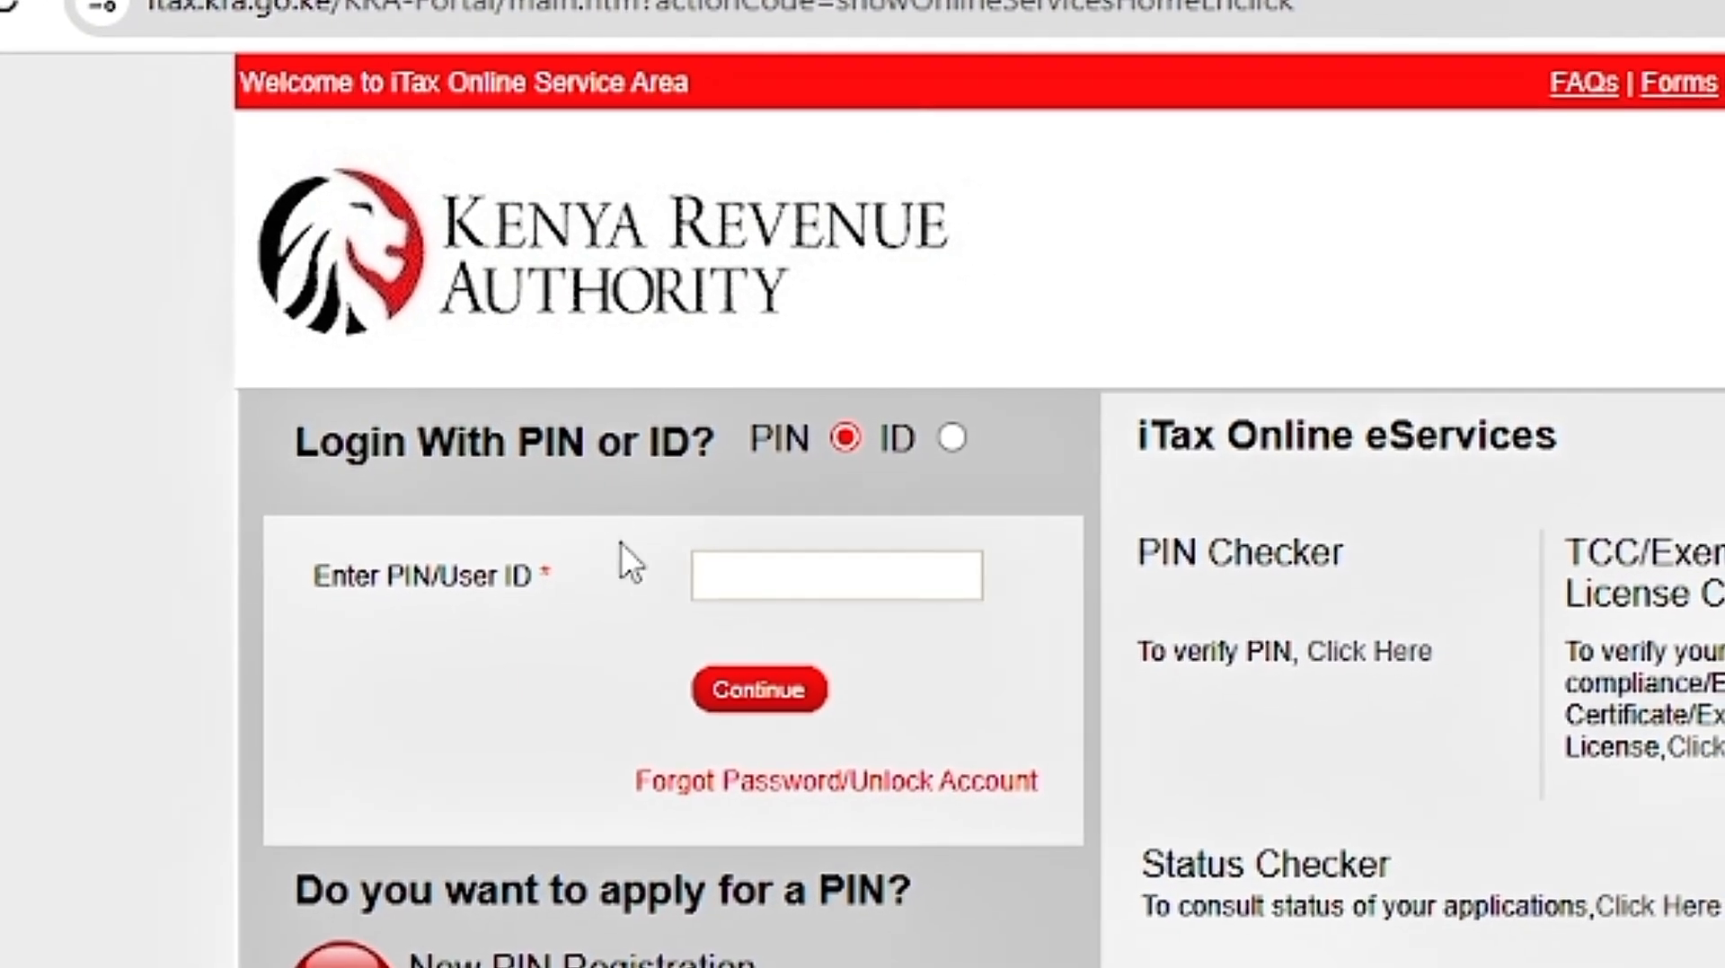
{"action": "scroll", "coordinate": [844, 567], "scroll_direction": "down", "scroll_amount": 2}
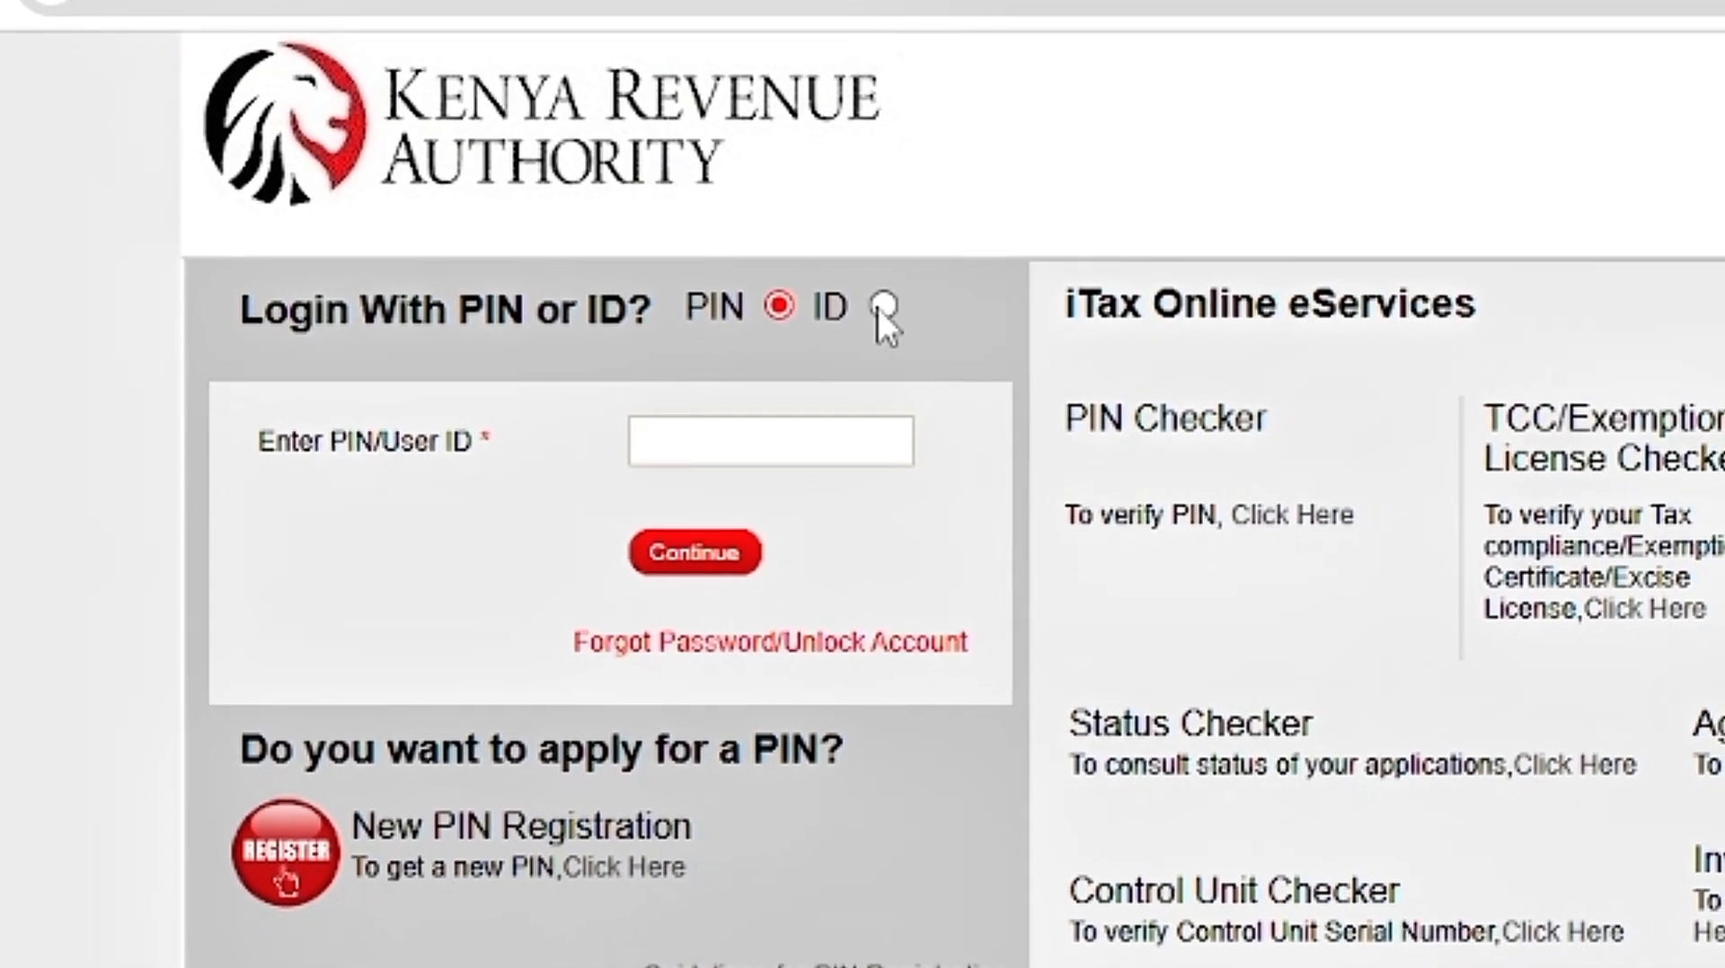
{"action": "left_click", "coordinate": [728, 420]}
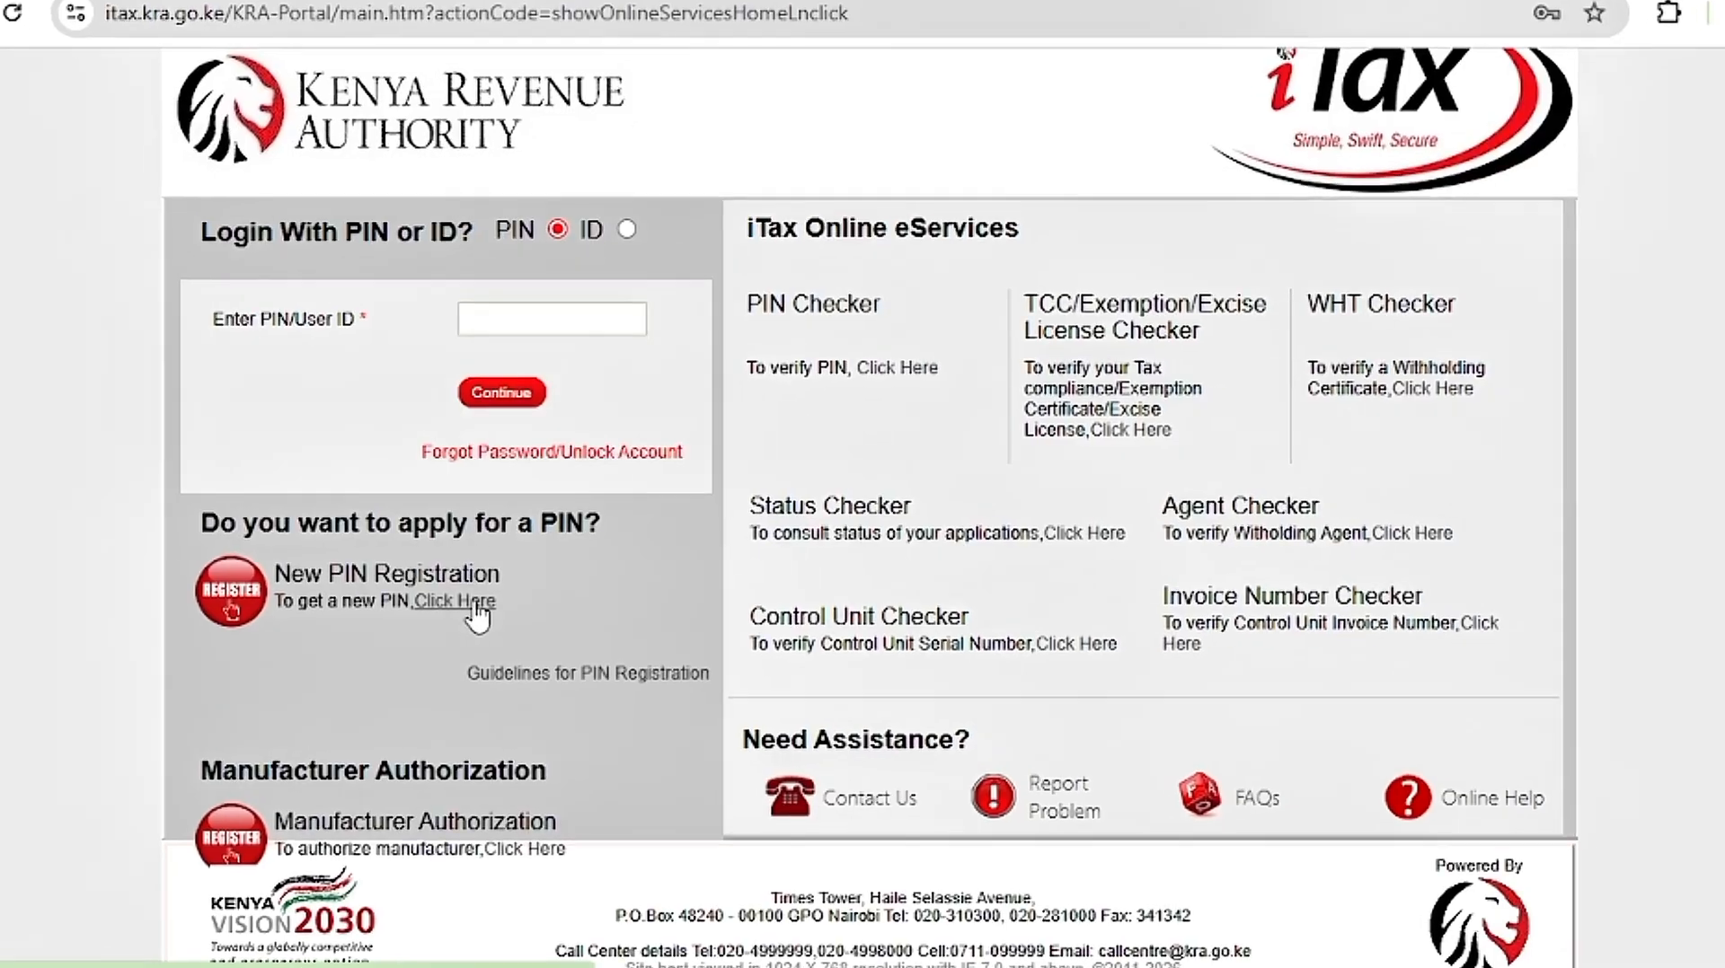
Start a new PIN registration for an Individual taxpayer using the Online Form mode
{"action": "left_click", "coordinate": [485, 678]}
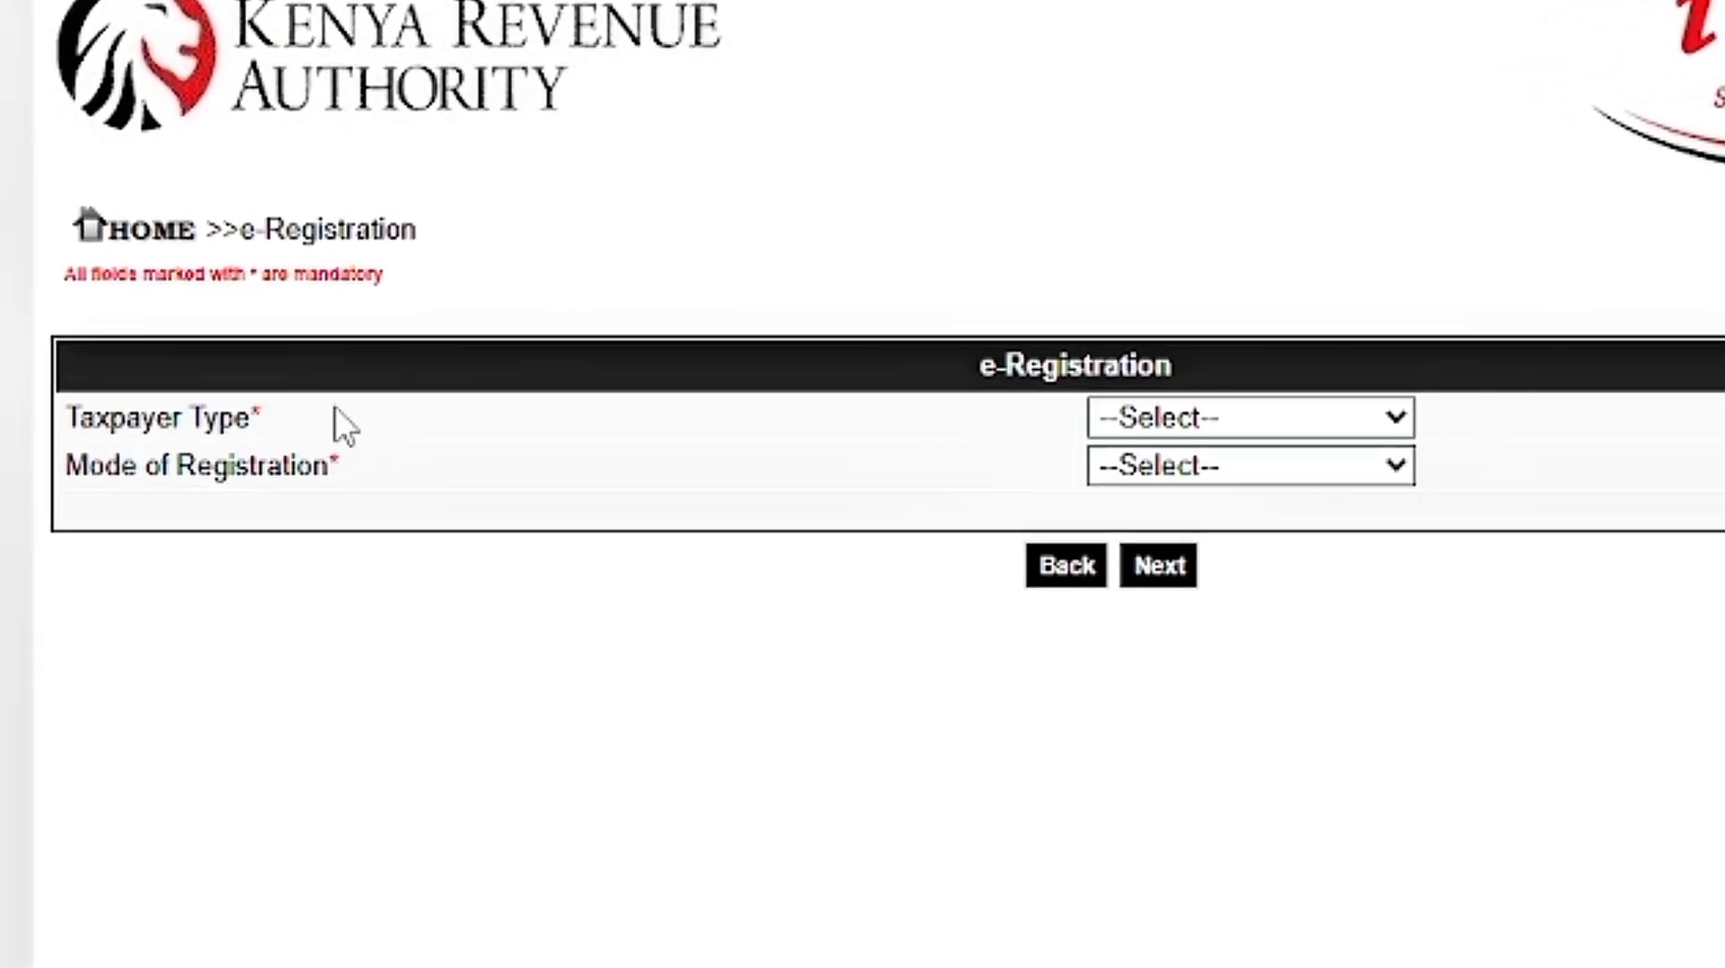
{"action": "left_click", "coordinate": [1116, 412]}
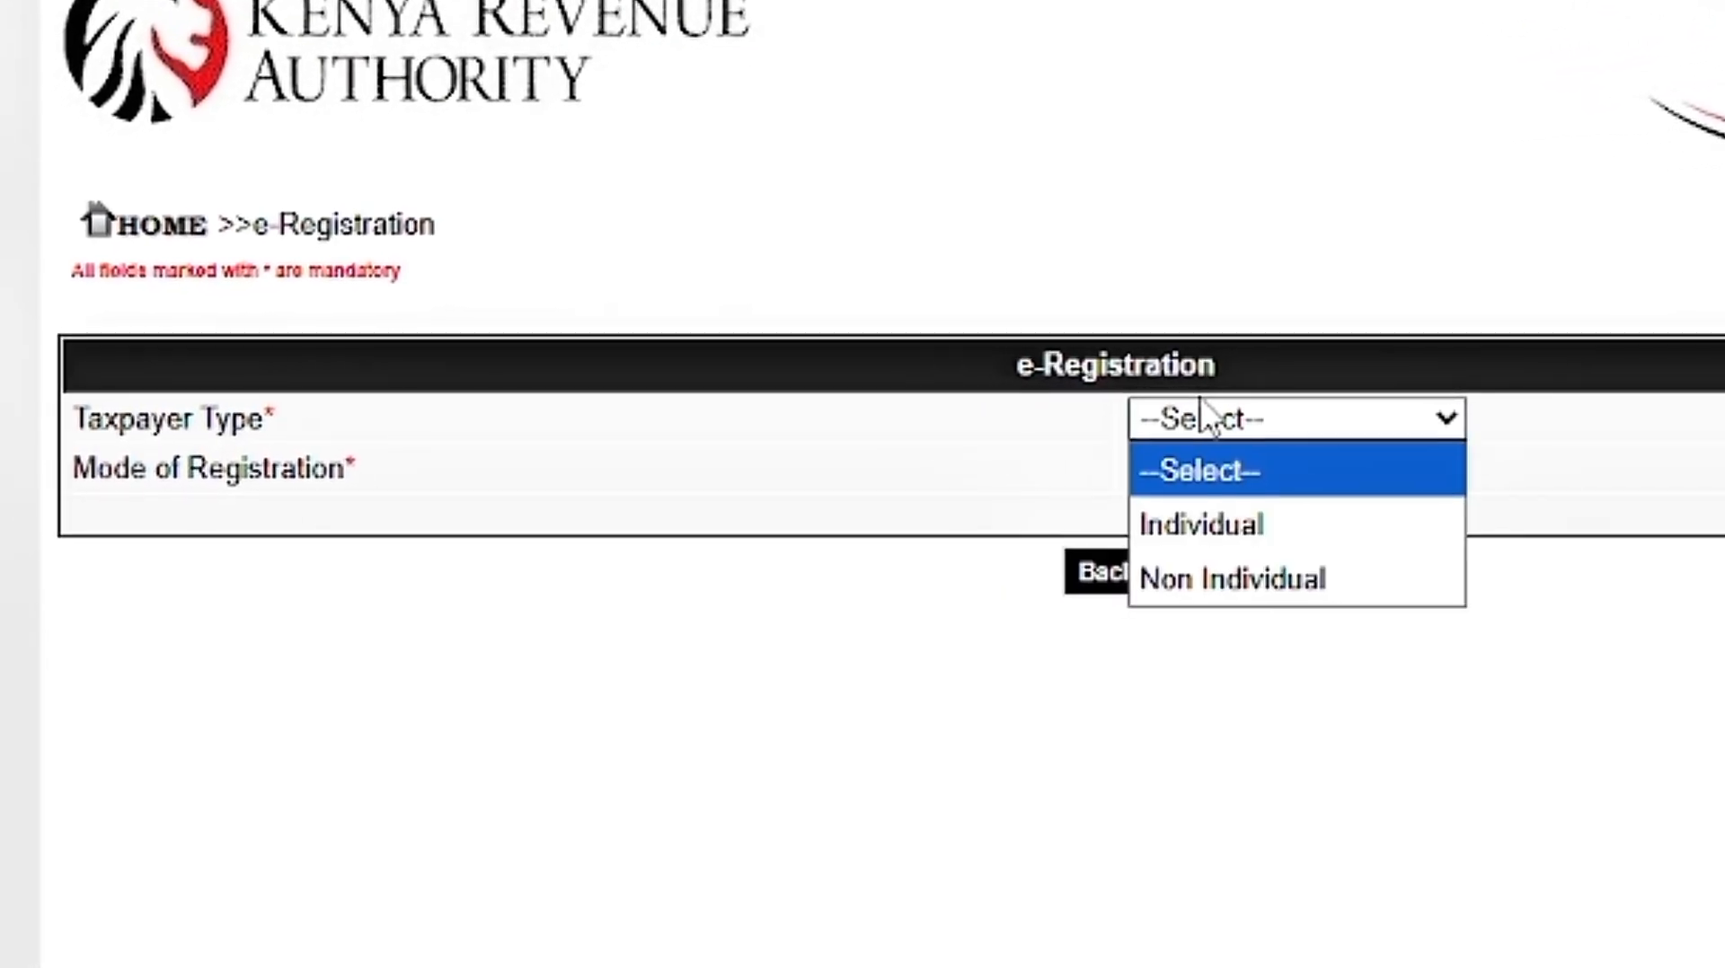
{"action": "left_click", "coordinate": [1296, 500]}
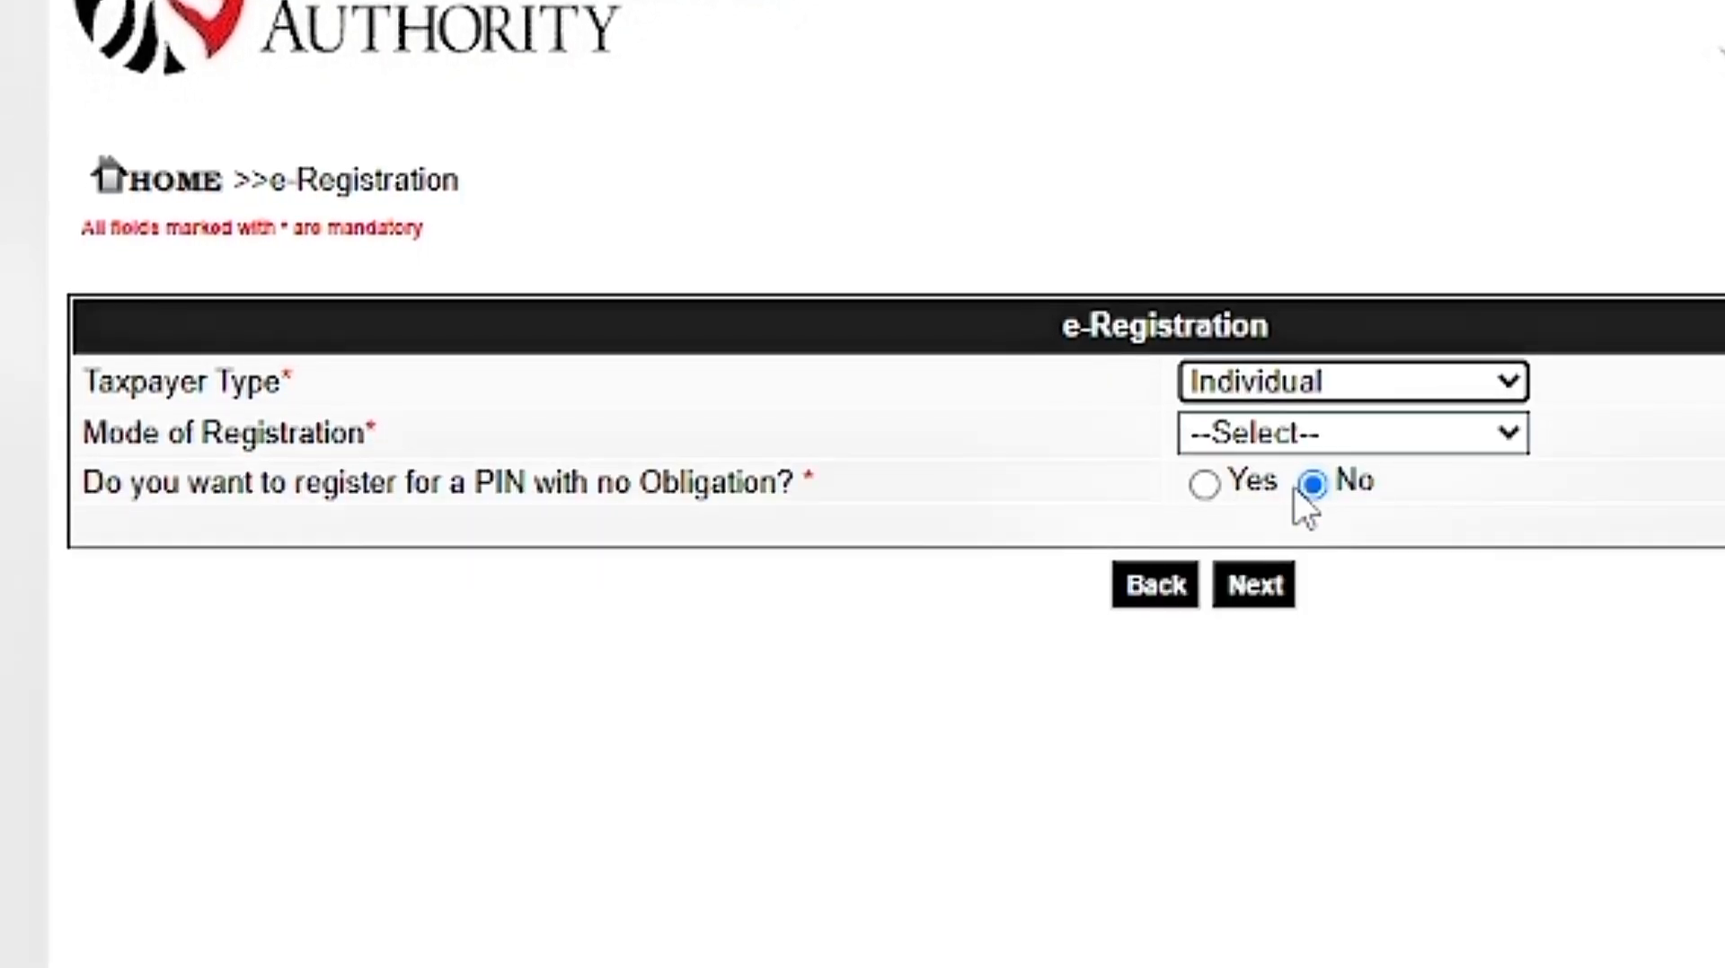
{"action": "left_click", "coordinate": [1401, 427]}
{"action": "left_click", "coordinate": [1298, 542]}
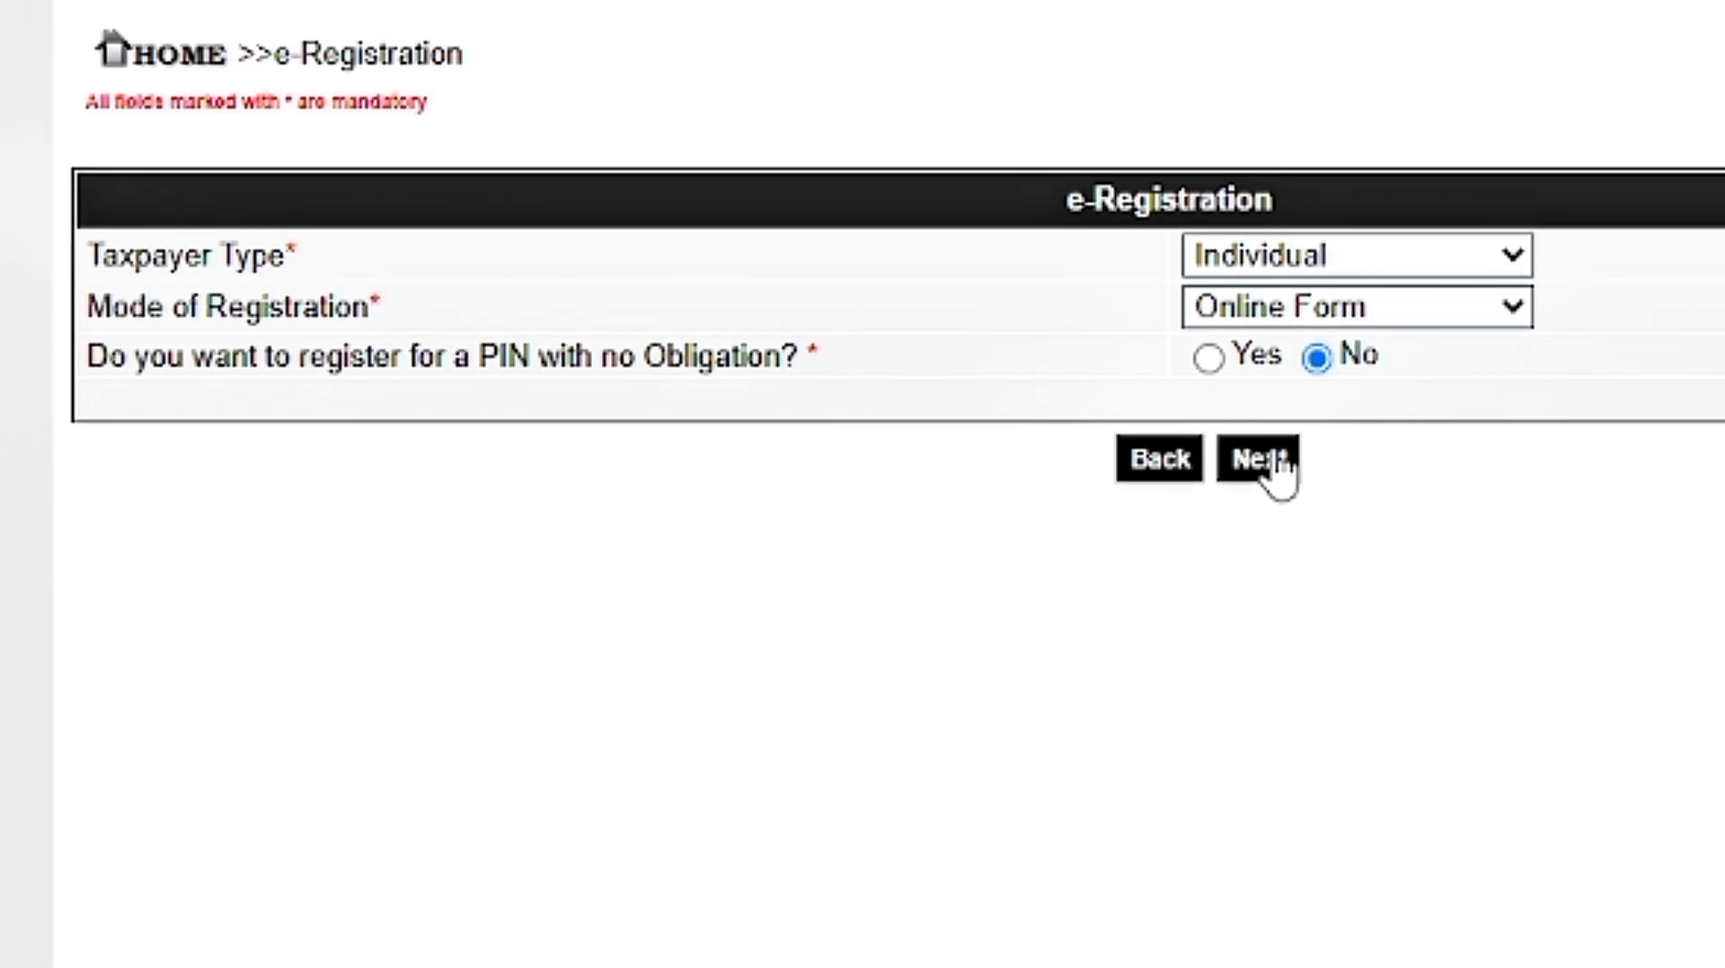
{"action": "left_click", "coordinate": [1273, 456]}
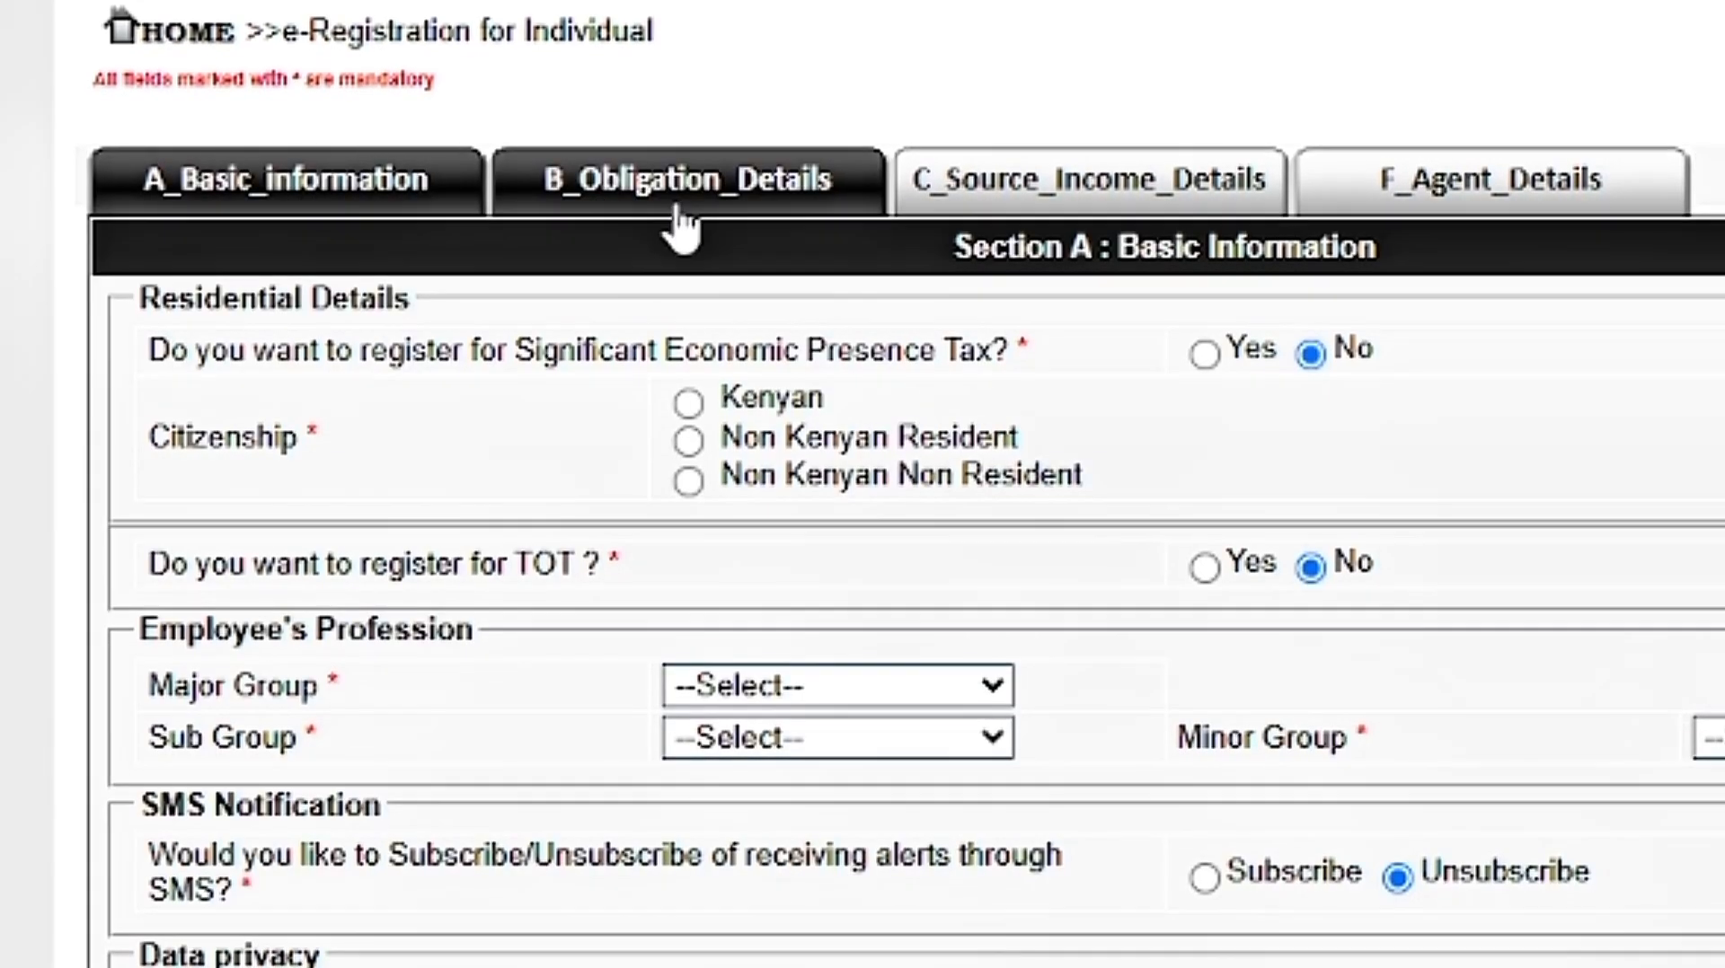
Preview the Obligation, Source of Income and Agent Details sections, then return to Basic Information
{"action": "left_click", "coordinate": [675, 207]}
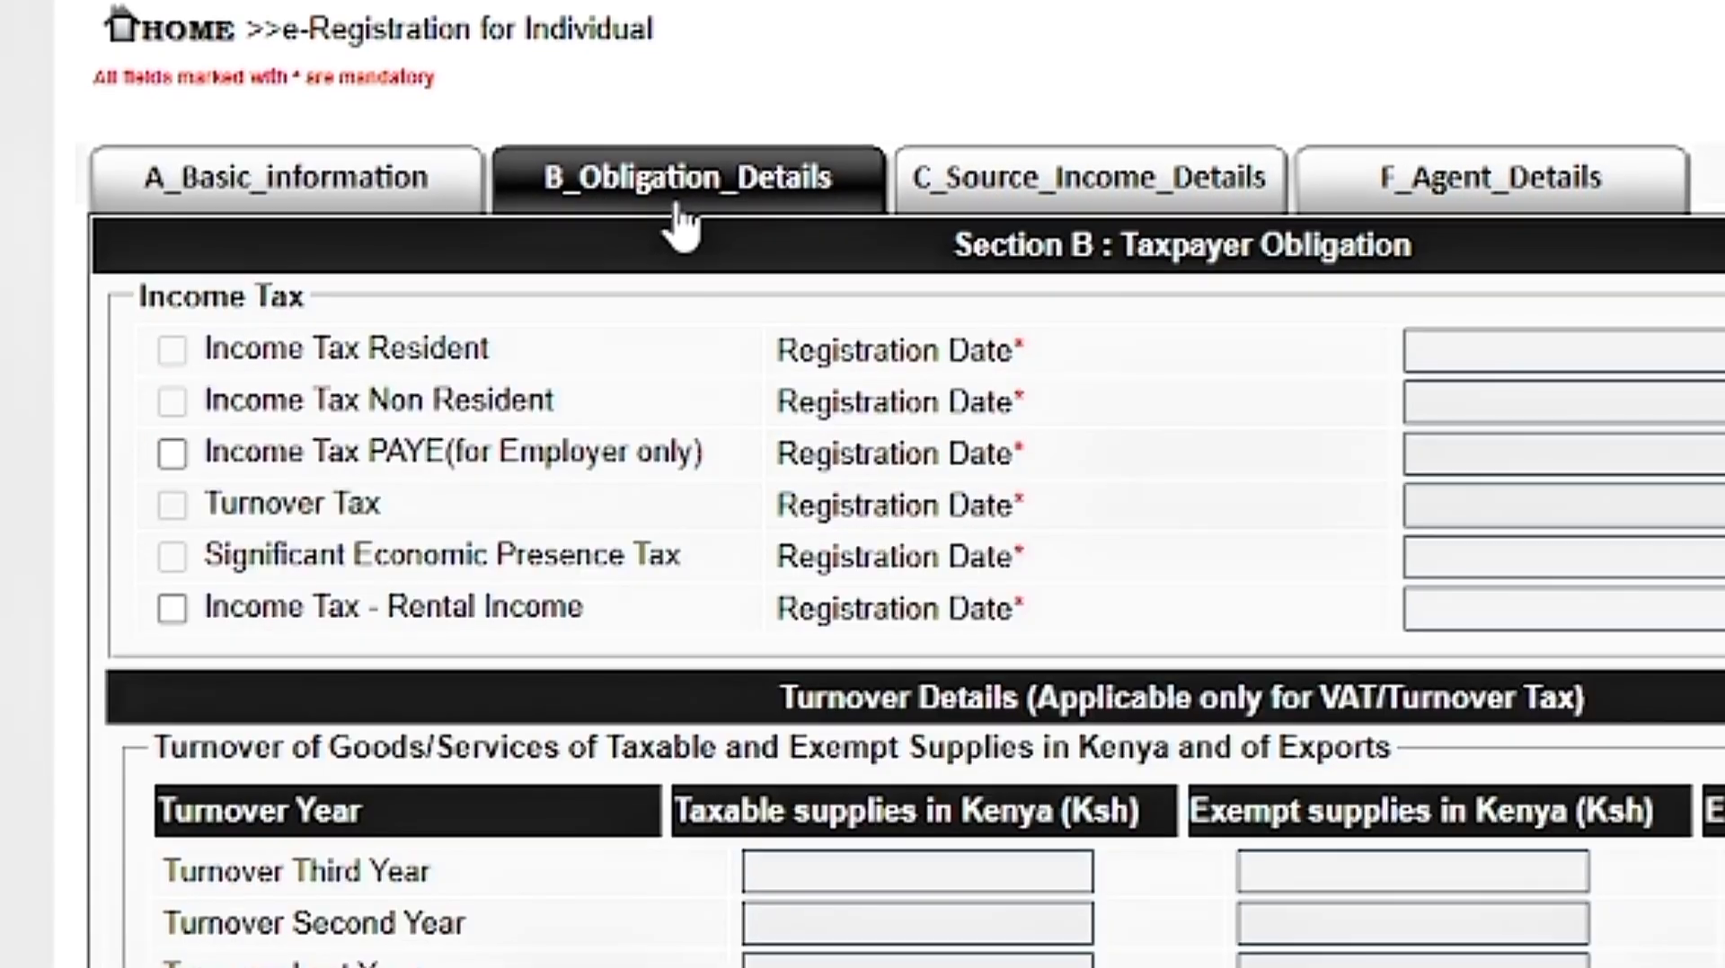
{"action": "left_click", "coordinate": [1030, 181]}
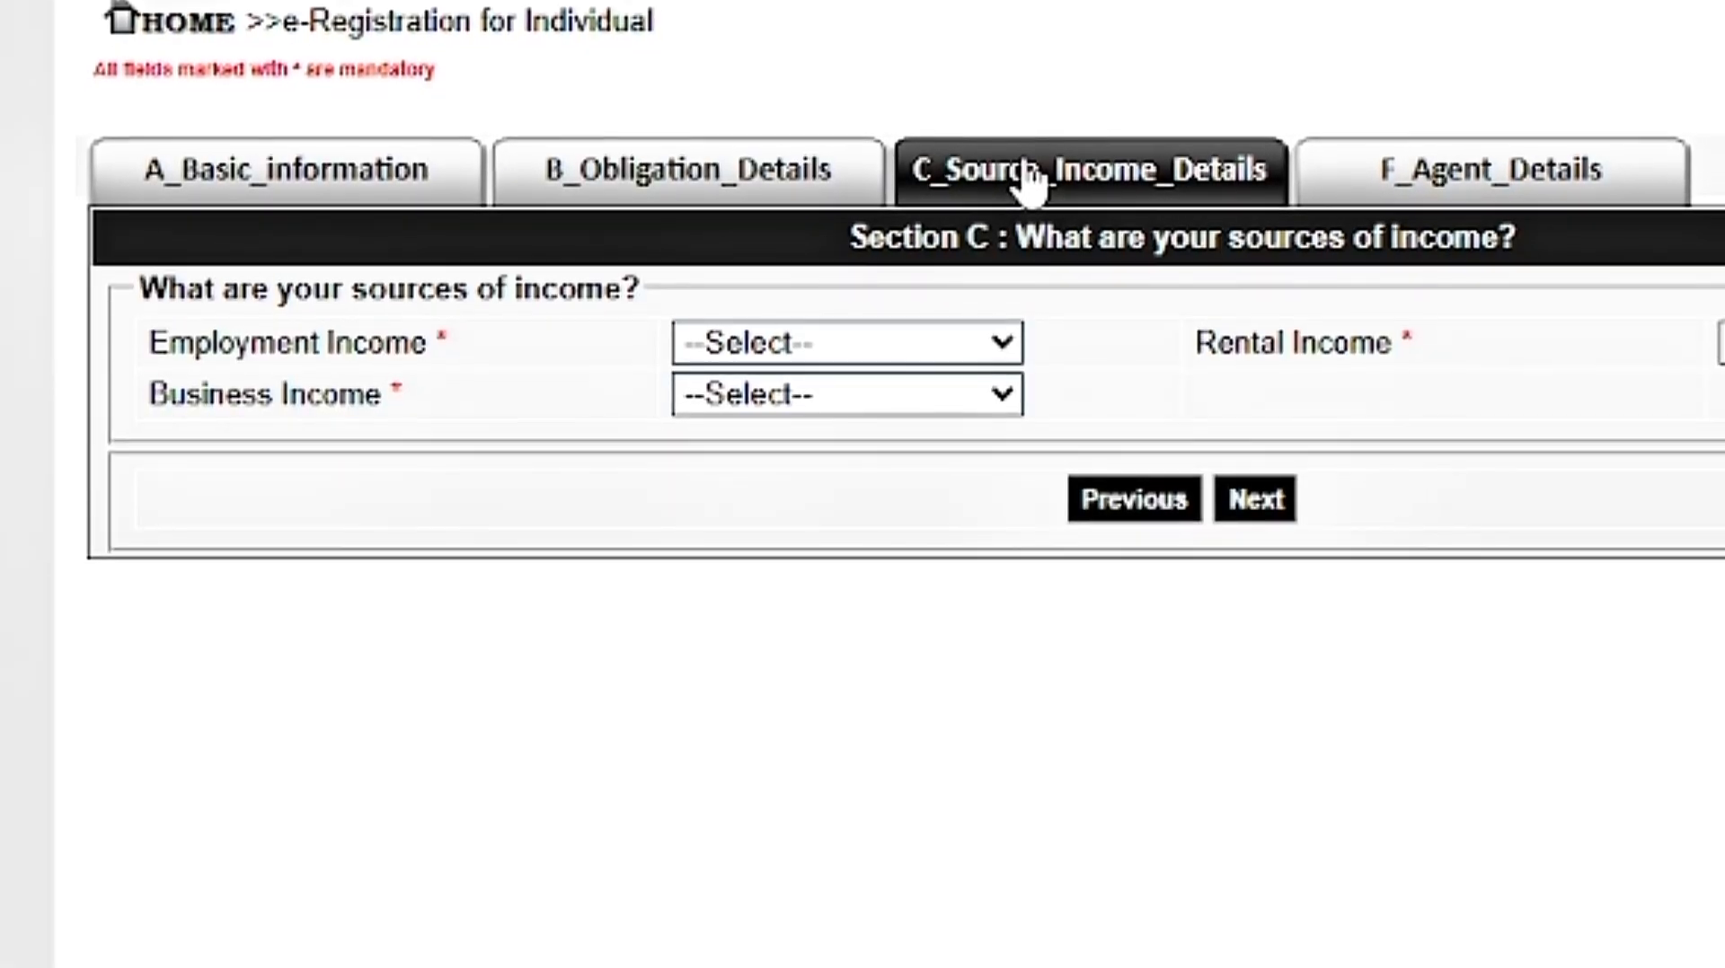
{"action": "left_click", "coordinate": [1498, 169]}
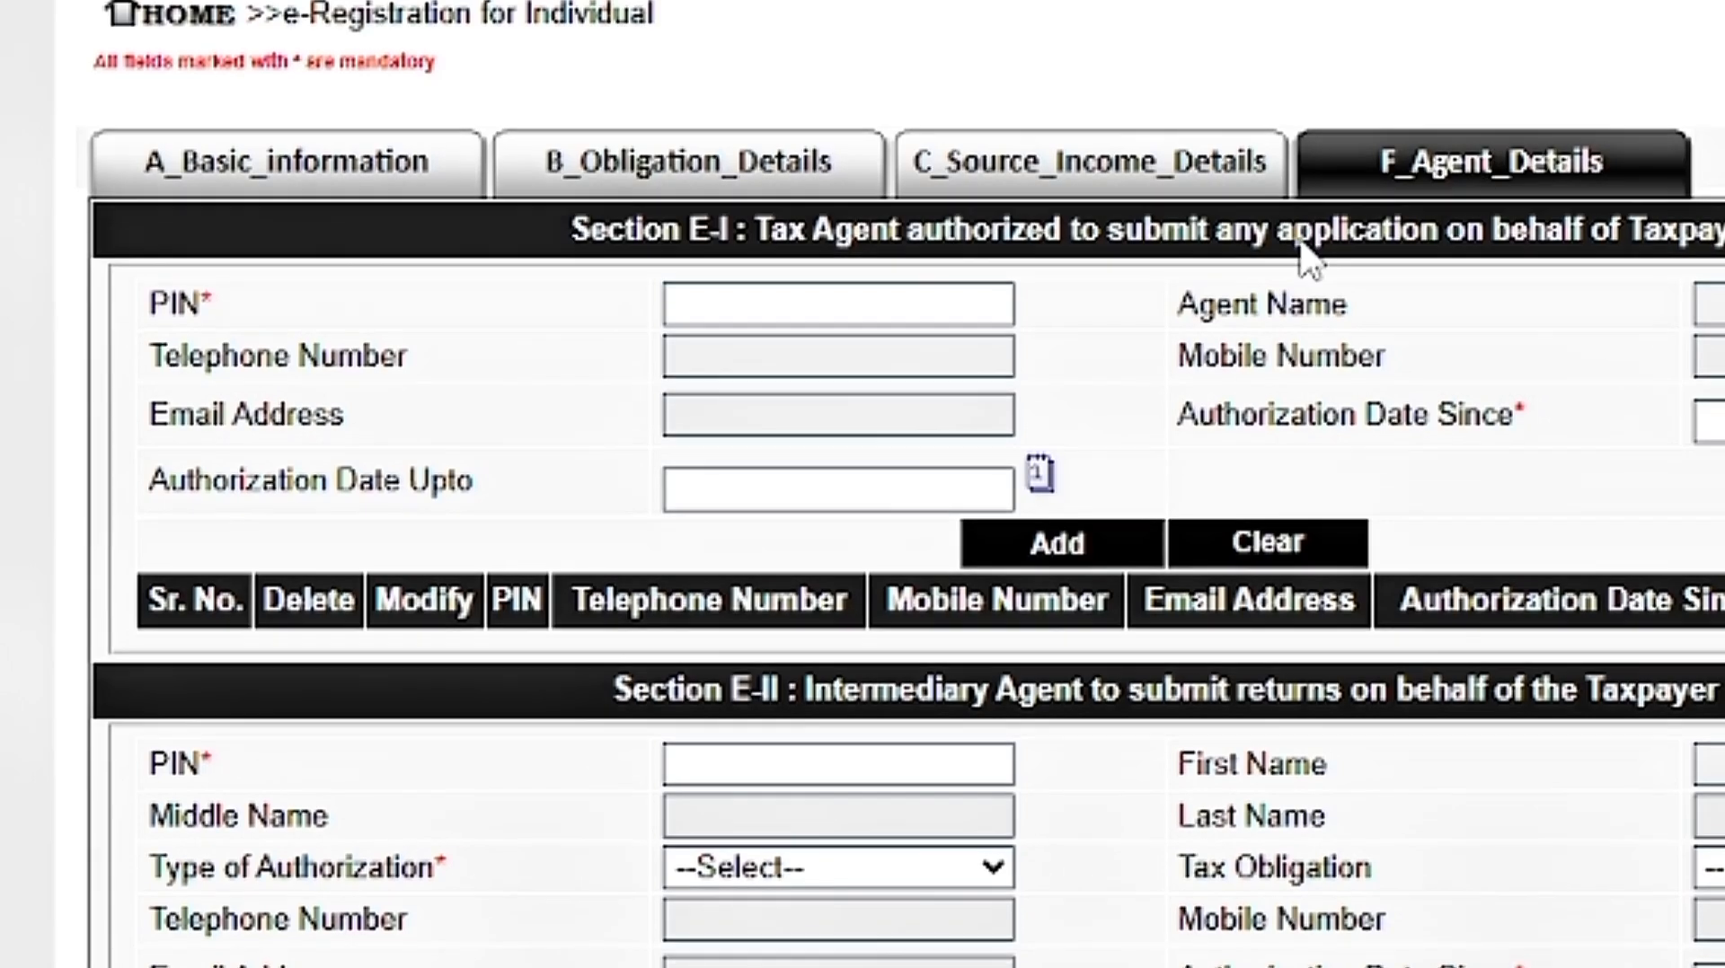
{"action": "left_click", "coordinate": [368, 176]}
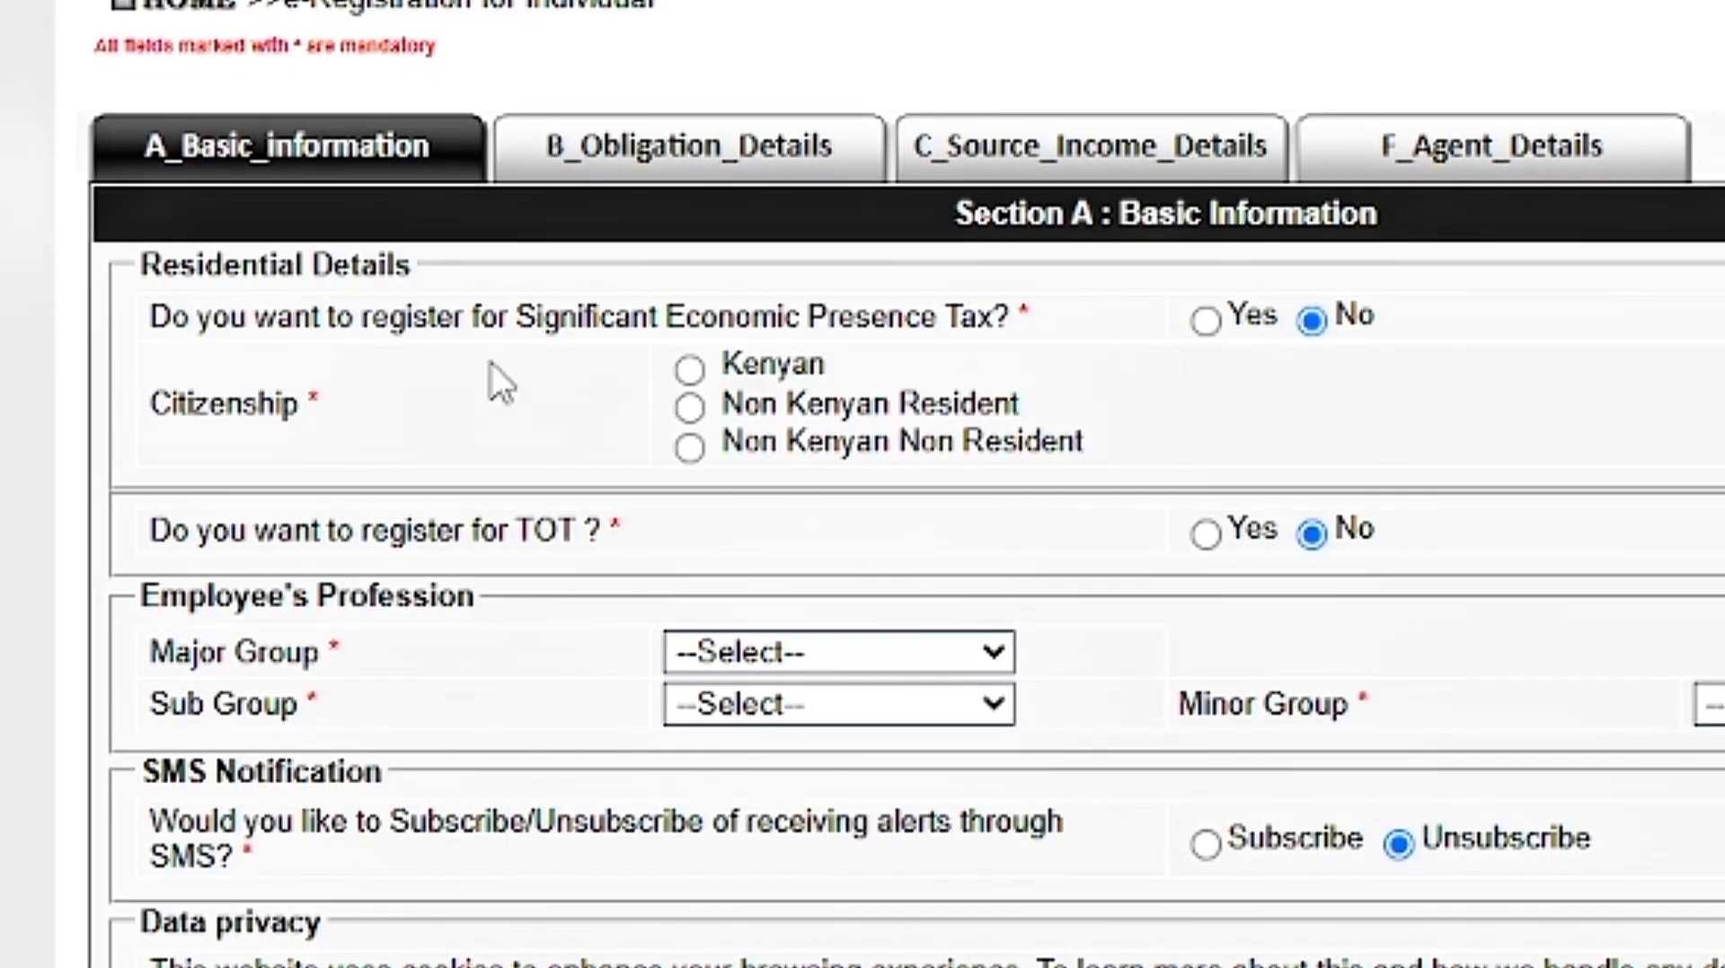
{"action": "scroll", "coordinate": [492, 363], "scroll_direction": "down", "scroll_amount": 3}
Mark the applicant as a Kenyan citizen and choose 71-Students as the profession major group
{"action": "scroll", "coordinate": [493, 374], "scroll_direction": "up", "scroll_amount": 3}
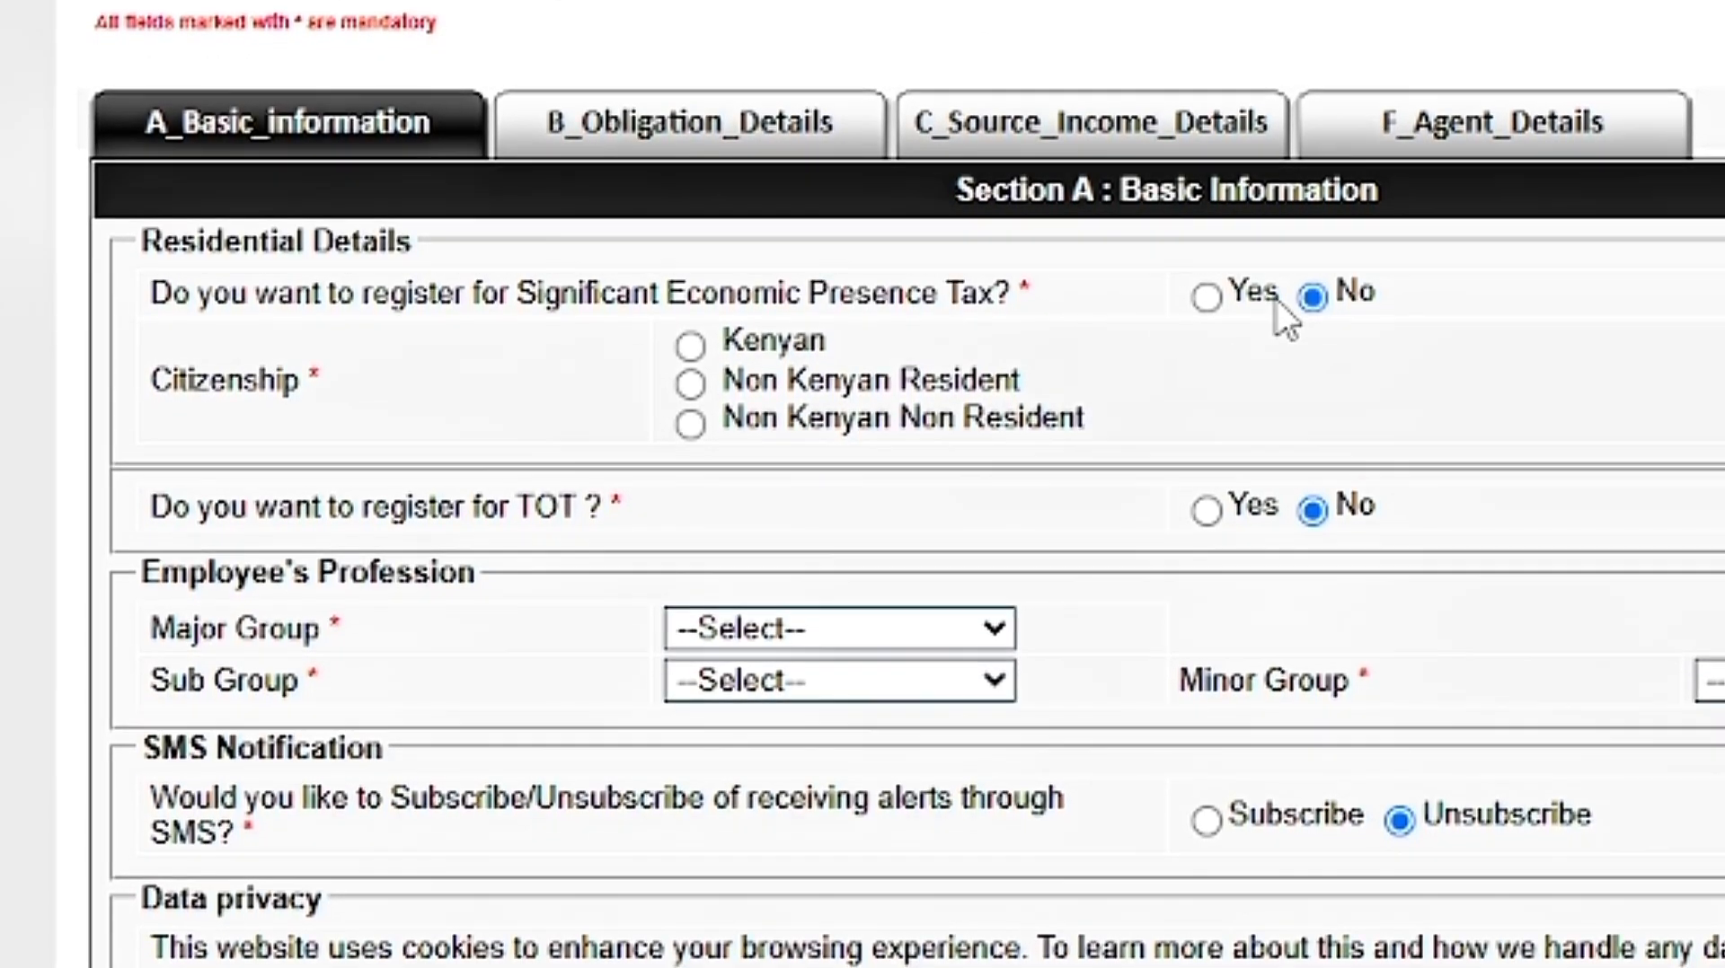
{"action": "left_click", "coordinate": [691, 338]}
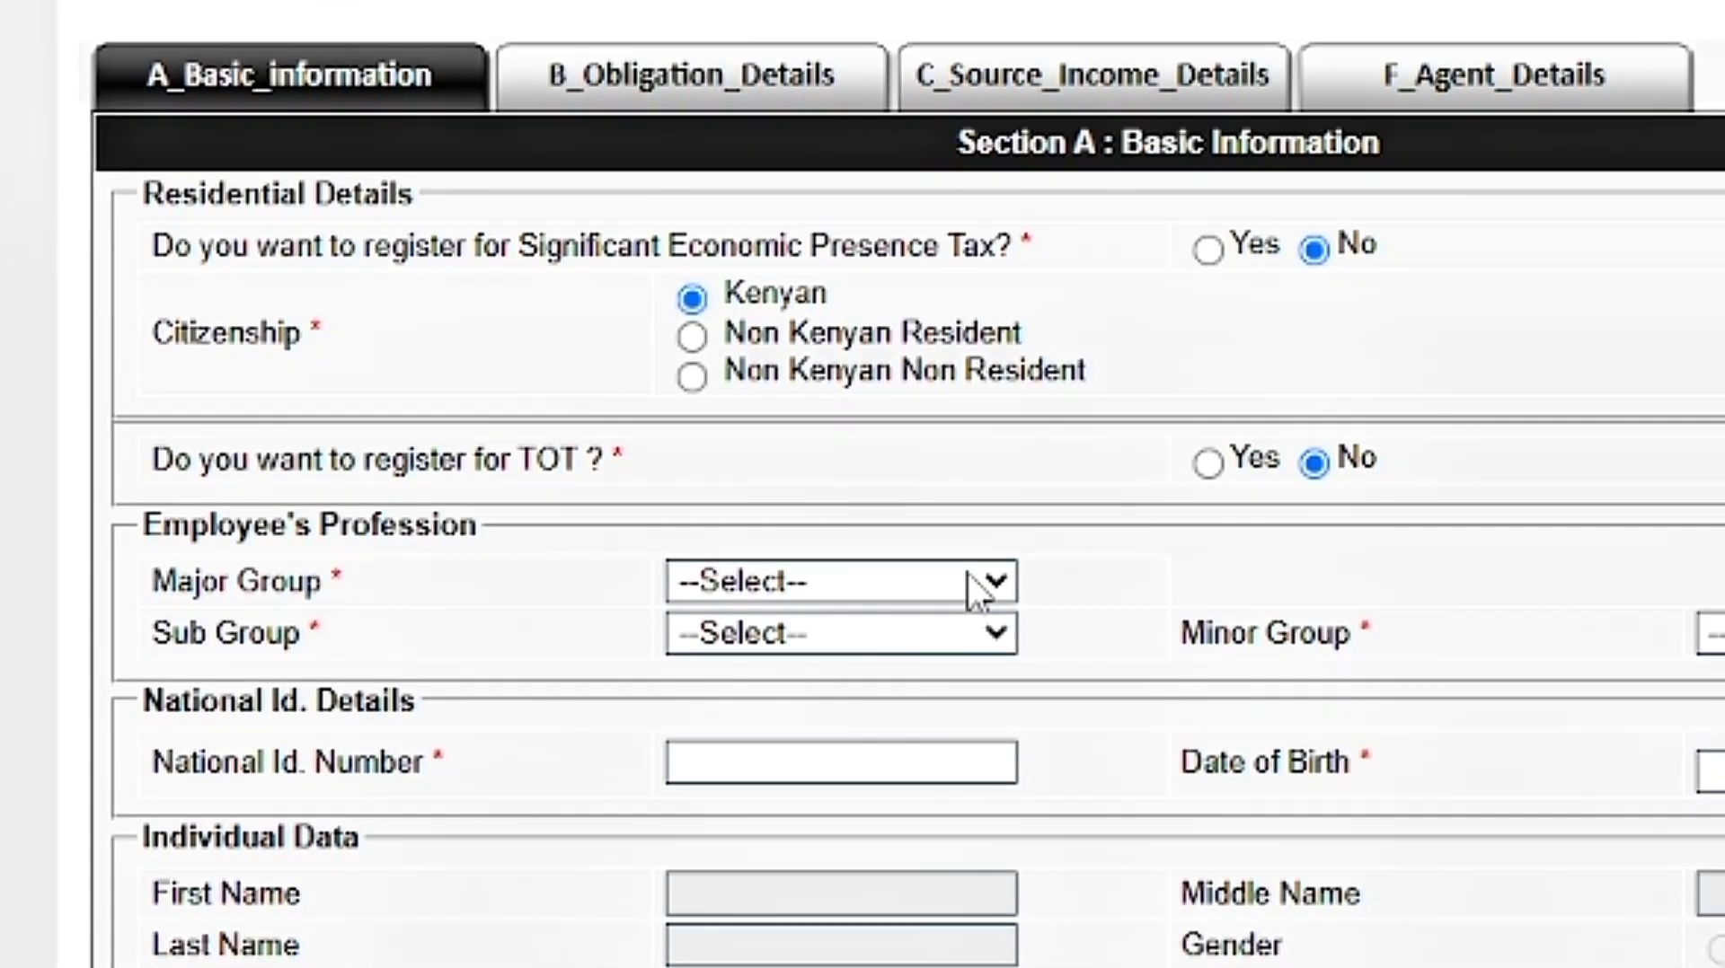
{"action": "left_click", "coordinate": [1002, 582]}
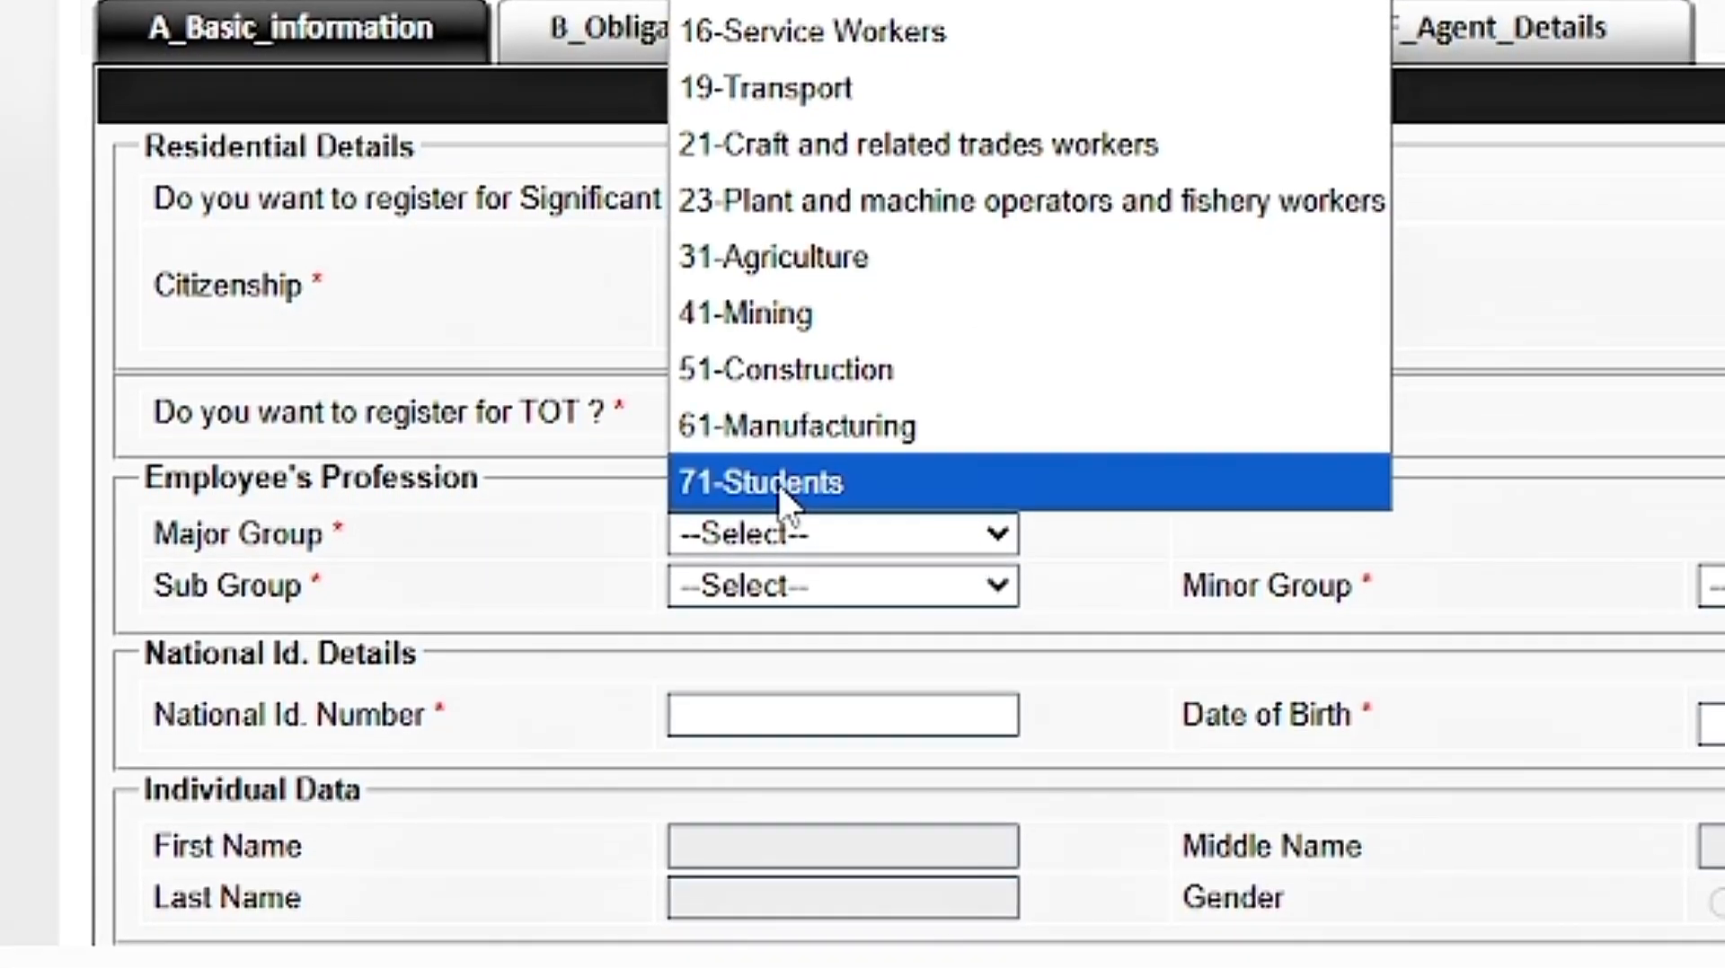
{"action": "left_click", "coordinate": [778, 483]}
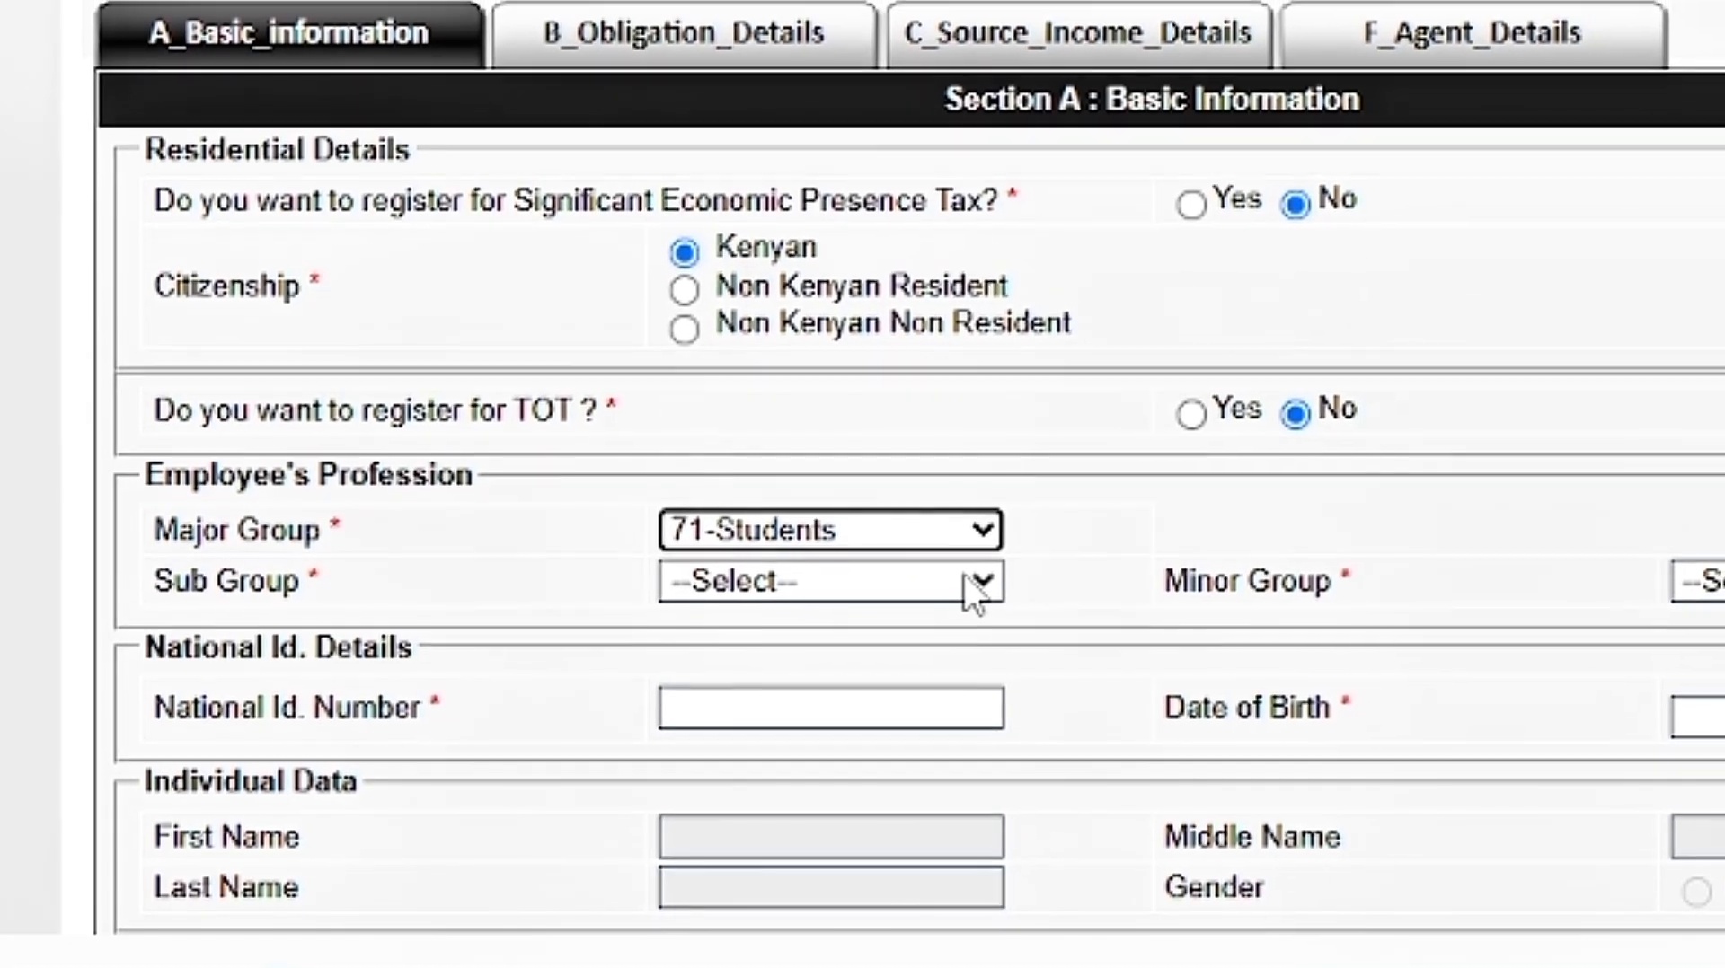
{"action": "left_click", "coordinate": [977, 583]}
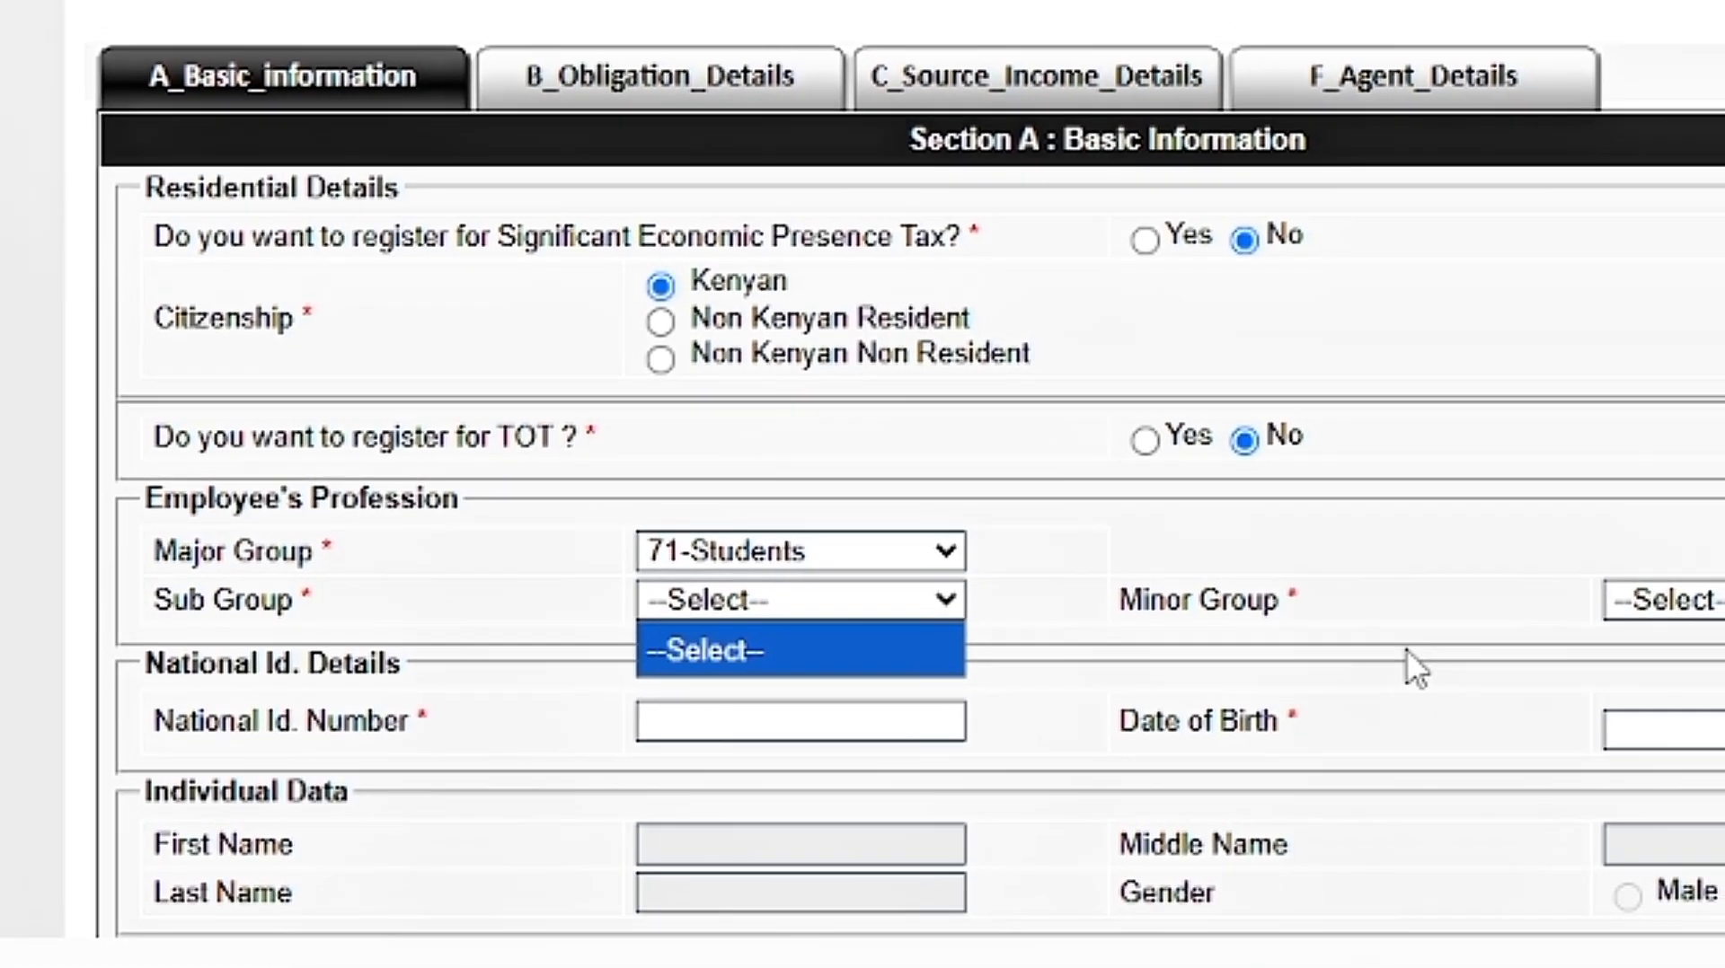
{"action": "scroll", "coordinate": [1374, 660], "scroll_direction": "down", "scroll_amount": 3}
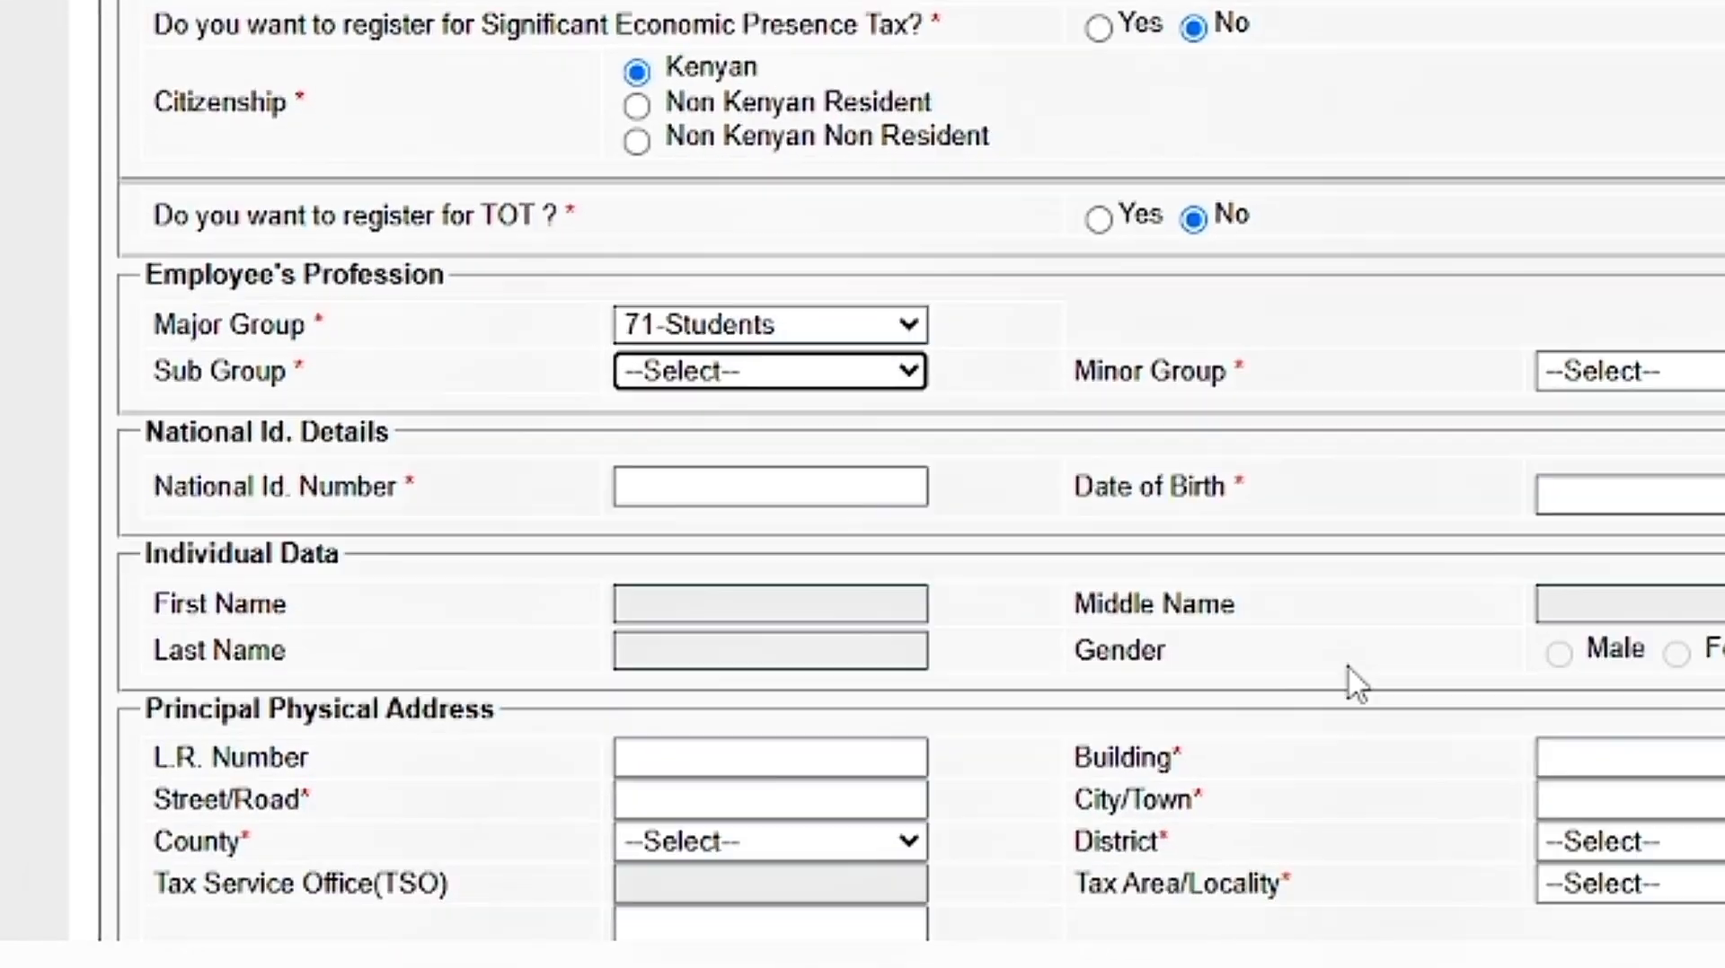
Enter the applicant's national ID number and date of birth so their names auto-fill
{"action": "left_click", "coordinate": [796, 486]}
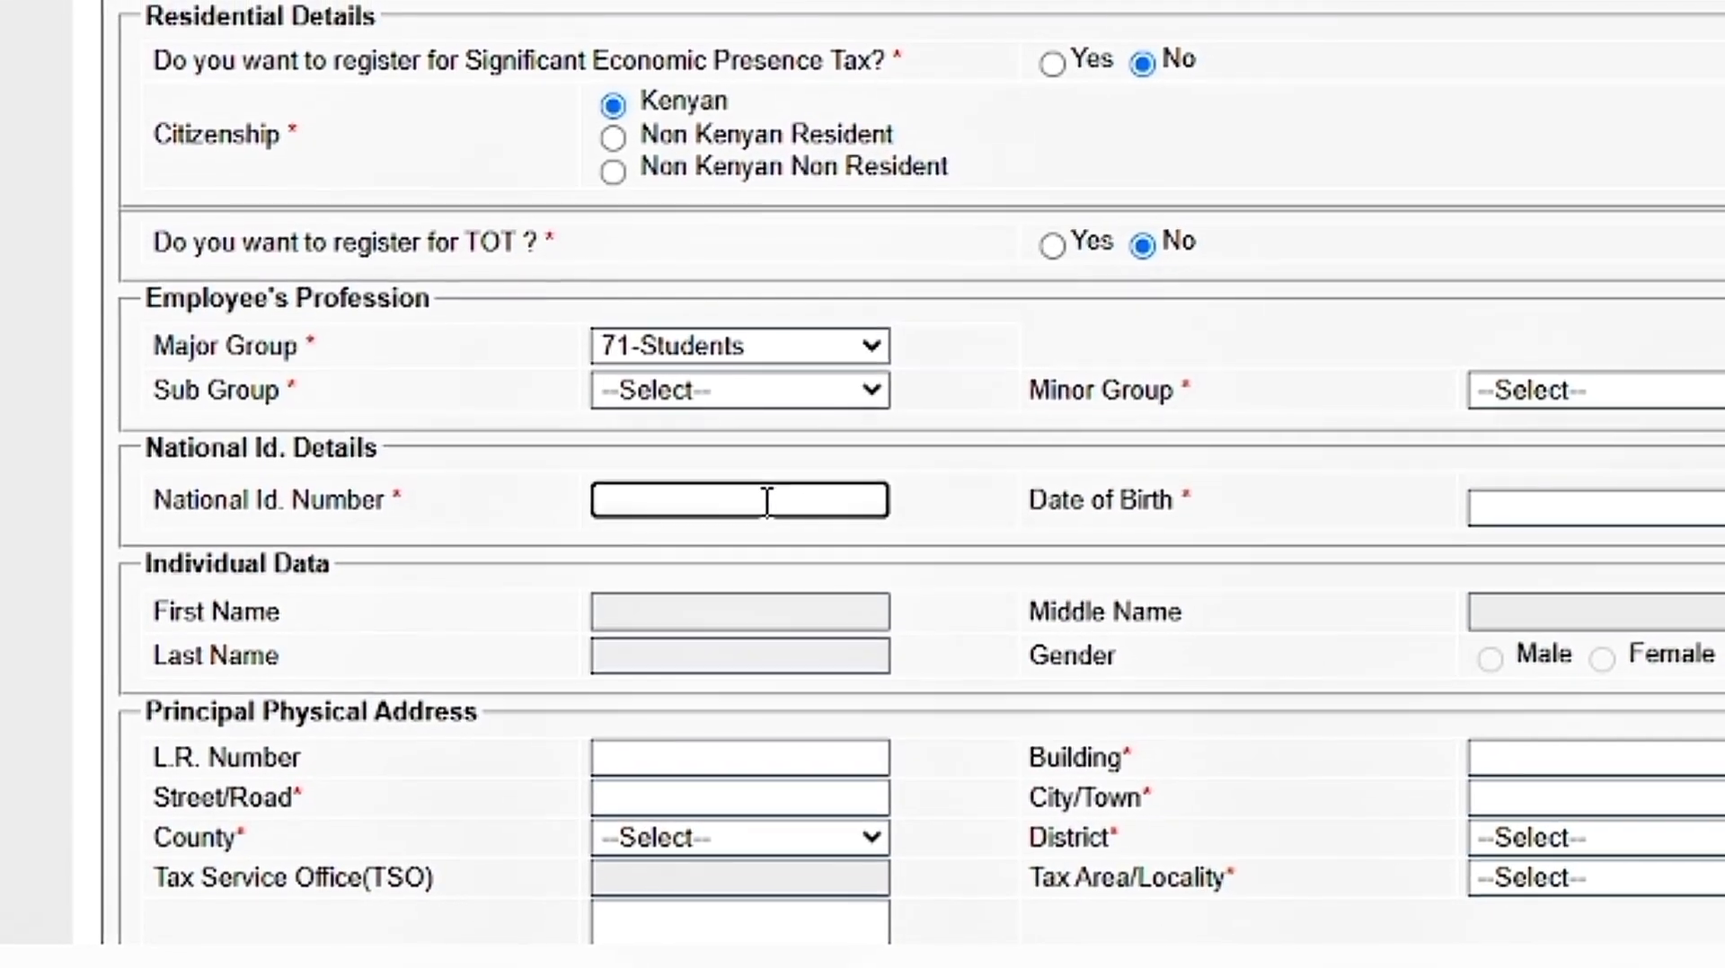
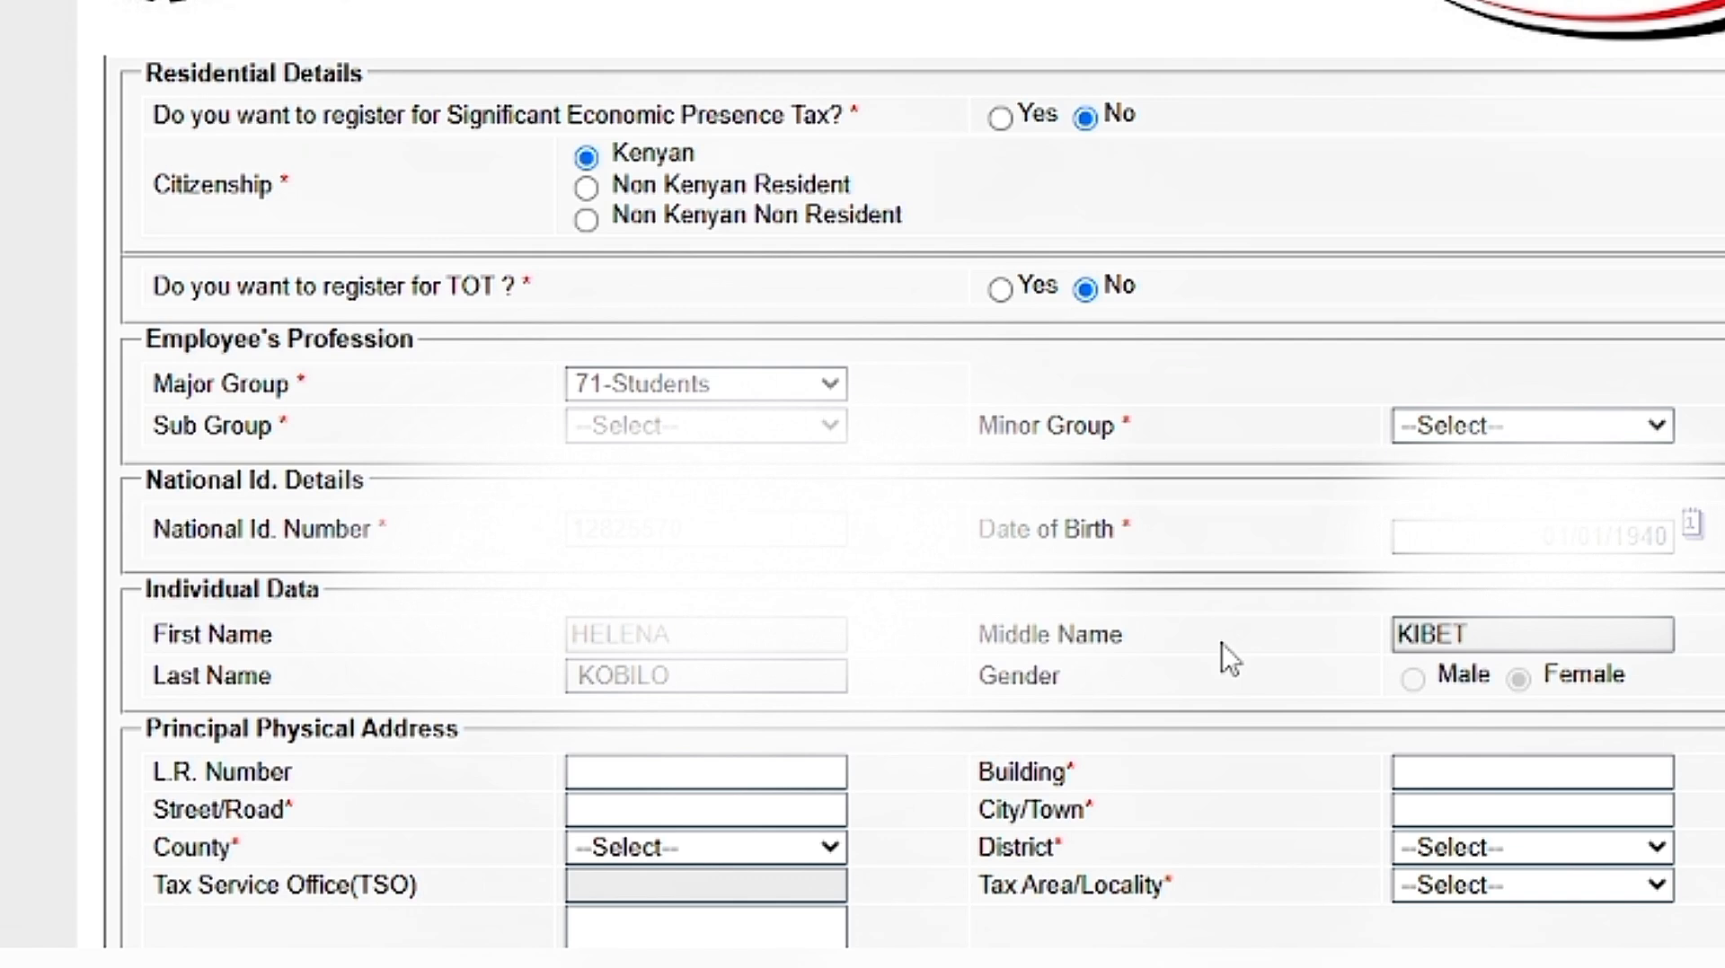
{"action": "scroll", "coordinate": [1149, 674], "scroll_direction": "down", "scroll_amount": 4}
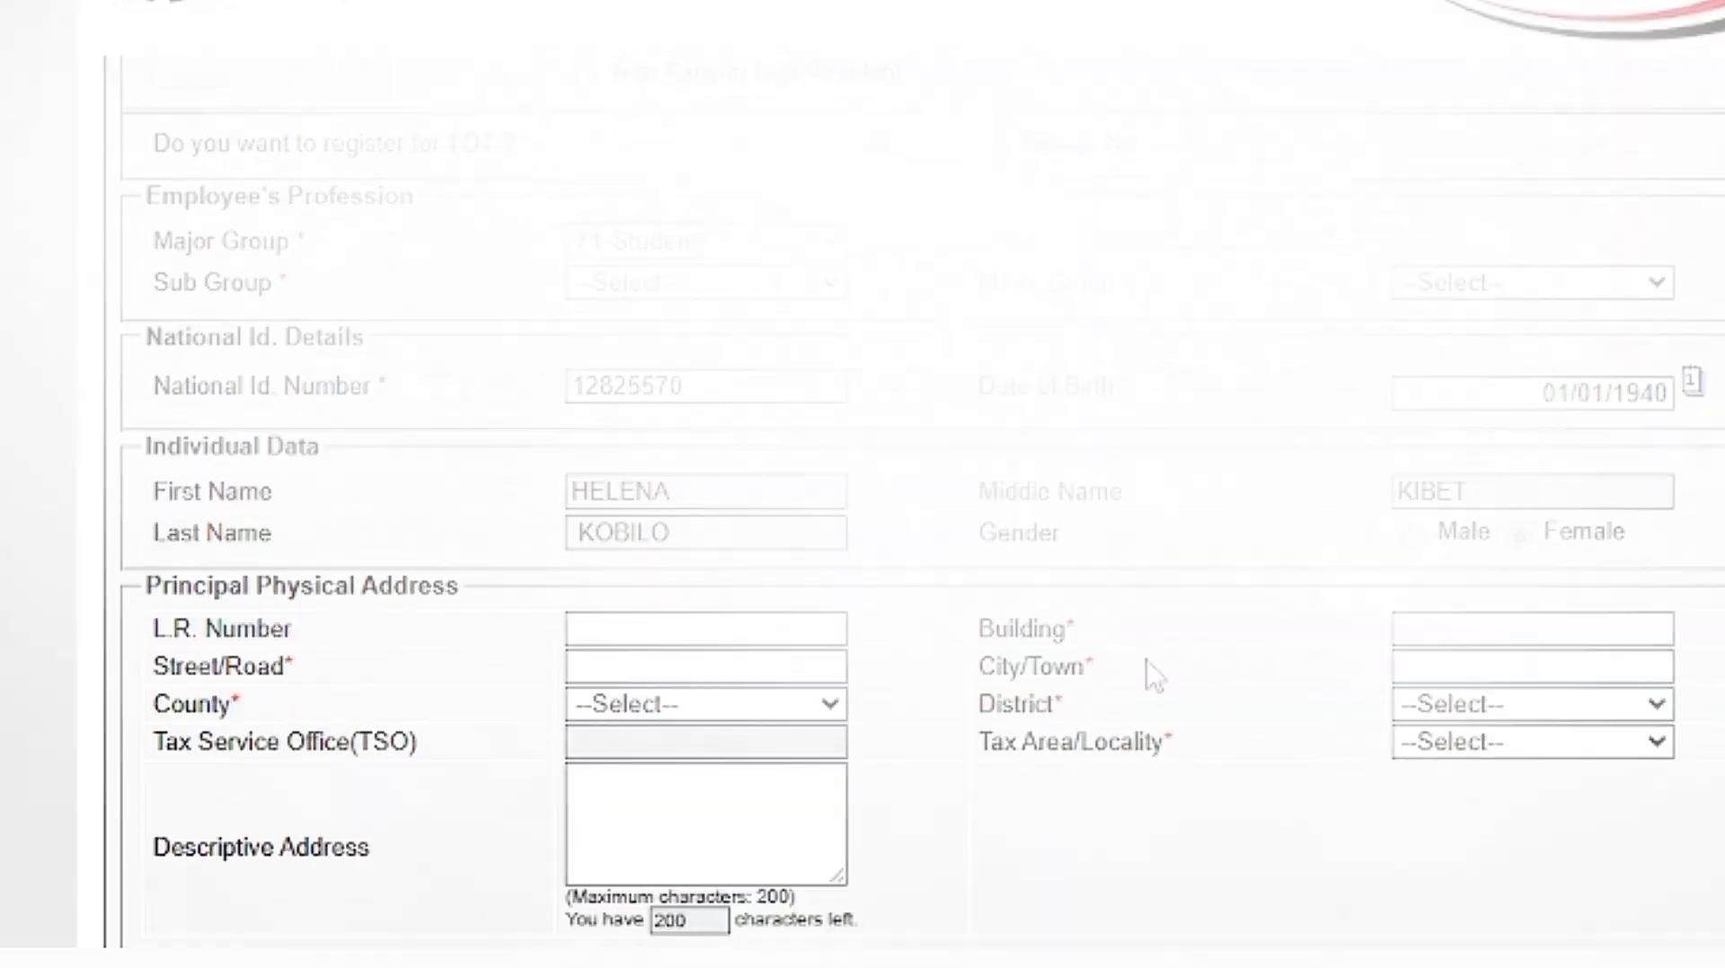
{"action": "scroll", "coordinate": [1152, 676], "scroll_direction": "down", "scroll_amount": 2}
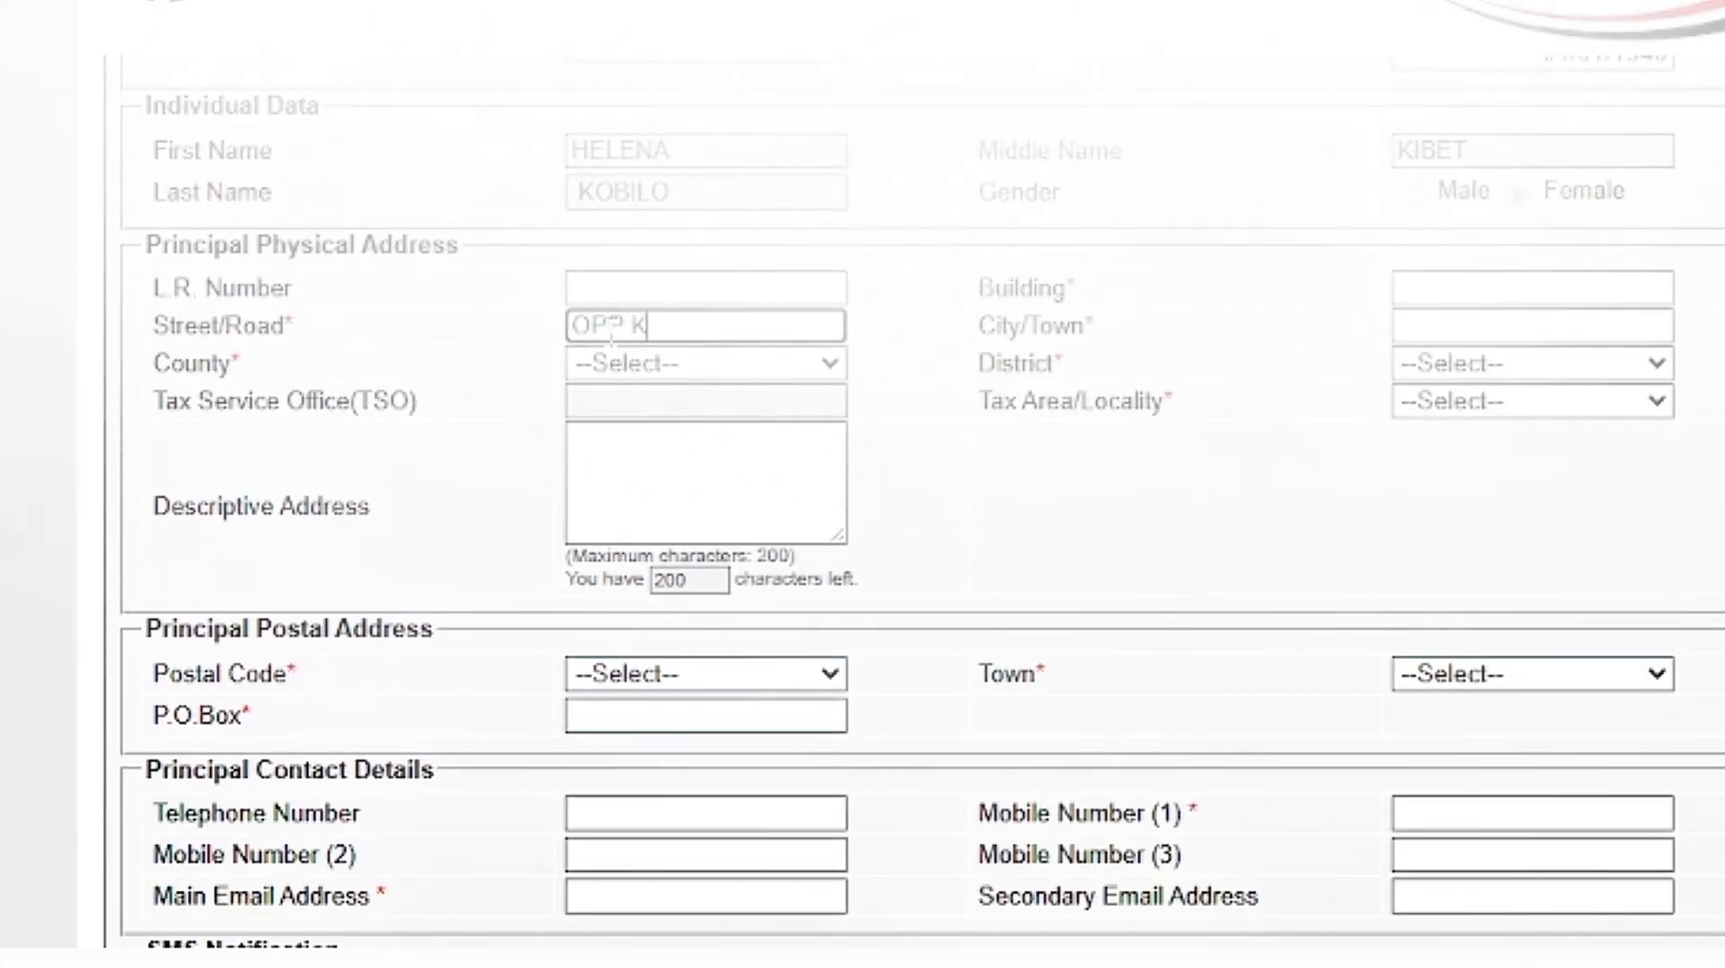
Fill in the street/road and building details of the physical address, correcting a typo
{"action": "type", "text": "APS"}
{"action": "left_click", "coordinate": [1452, 288]}
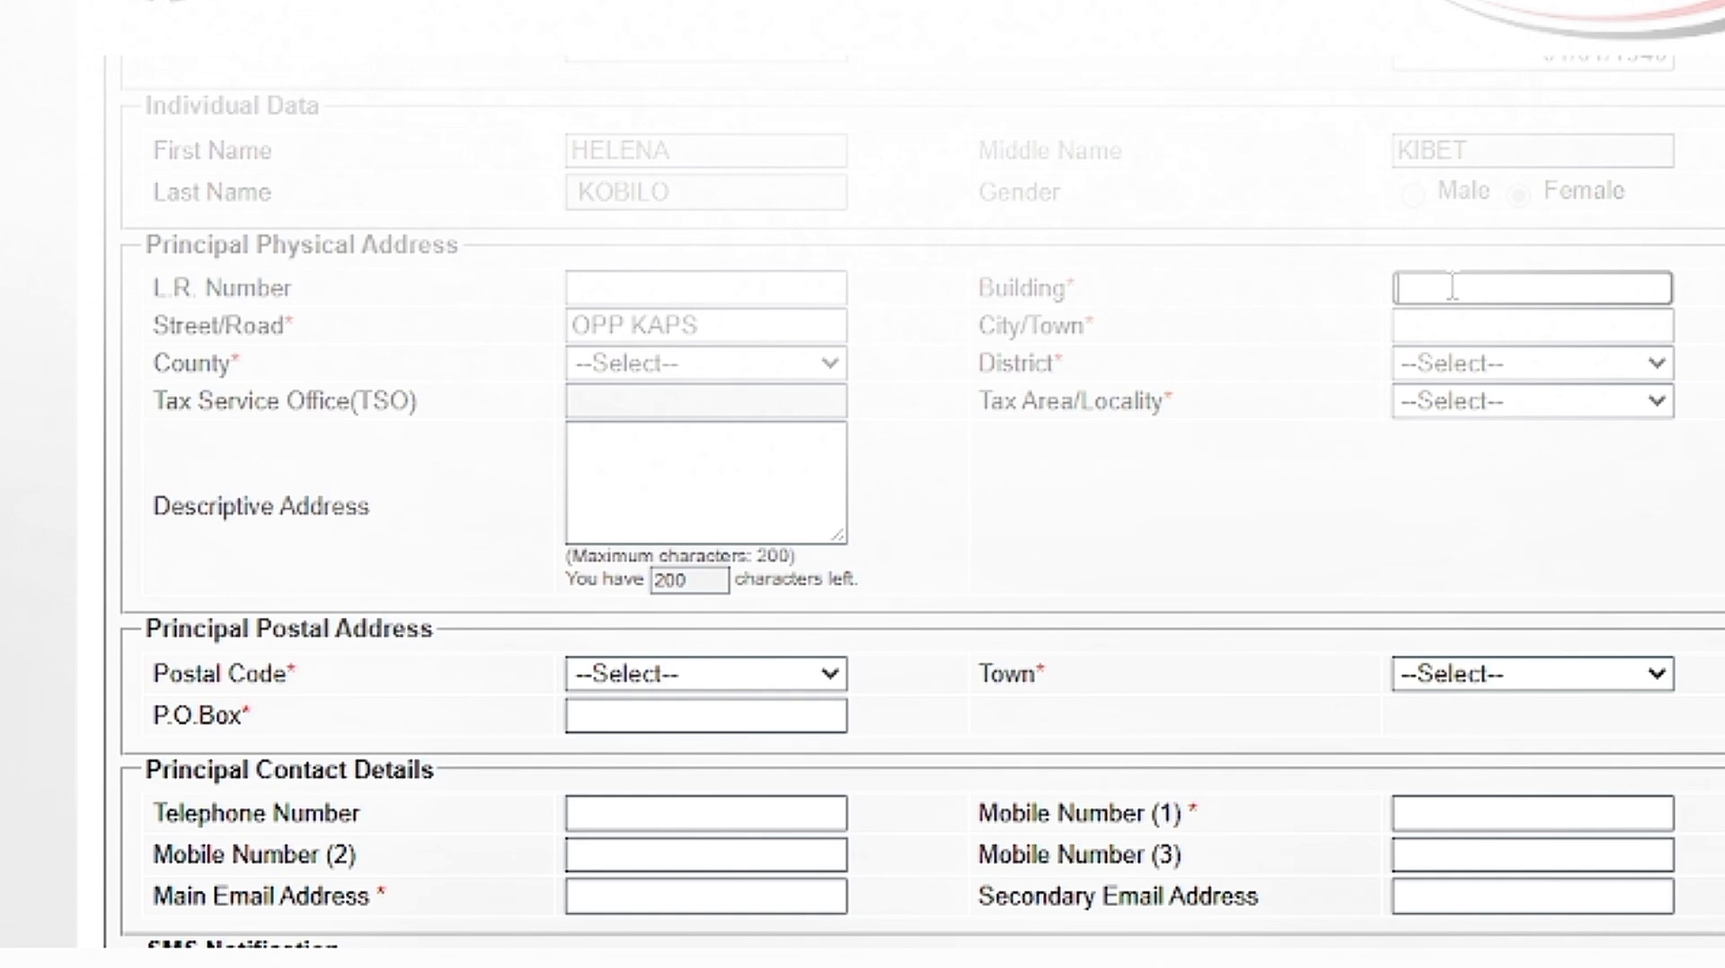
{"action": "left_click", "coordinate": [714, 328]}
{"action": "key", "text": "BackSpace"}
{"action": "key", "text": "BackSpace"}
{"action": "key", "text": "BackSpace"}
{"action": "key", "text": "BackSpace"}
{"action": "key", "text": "BackSpace"}
{"action": "key", "text": "BackSpace"}
{"action": "key", "text": "BackSpace"}
{"action": "key", "text": "BackSpace"}
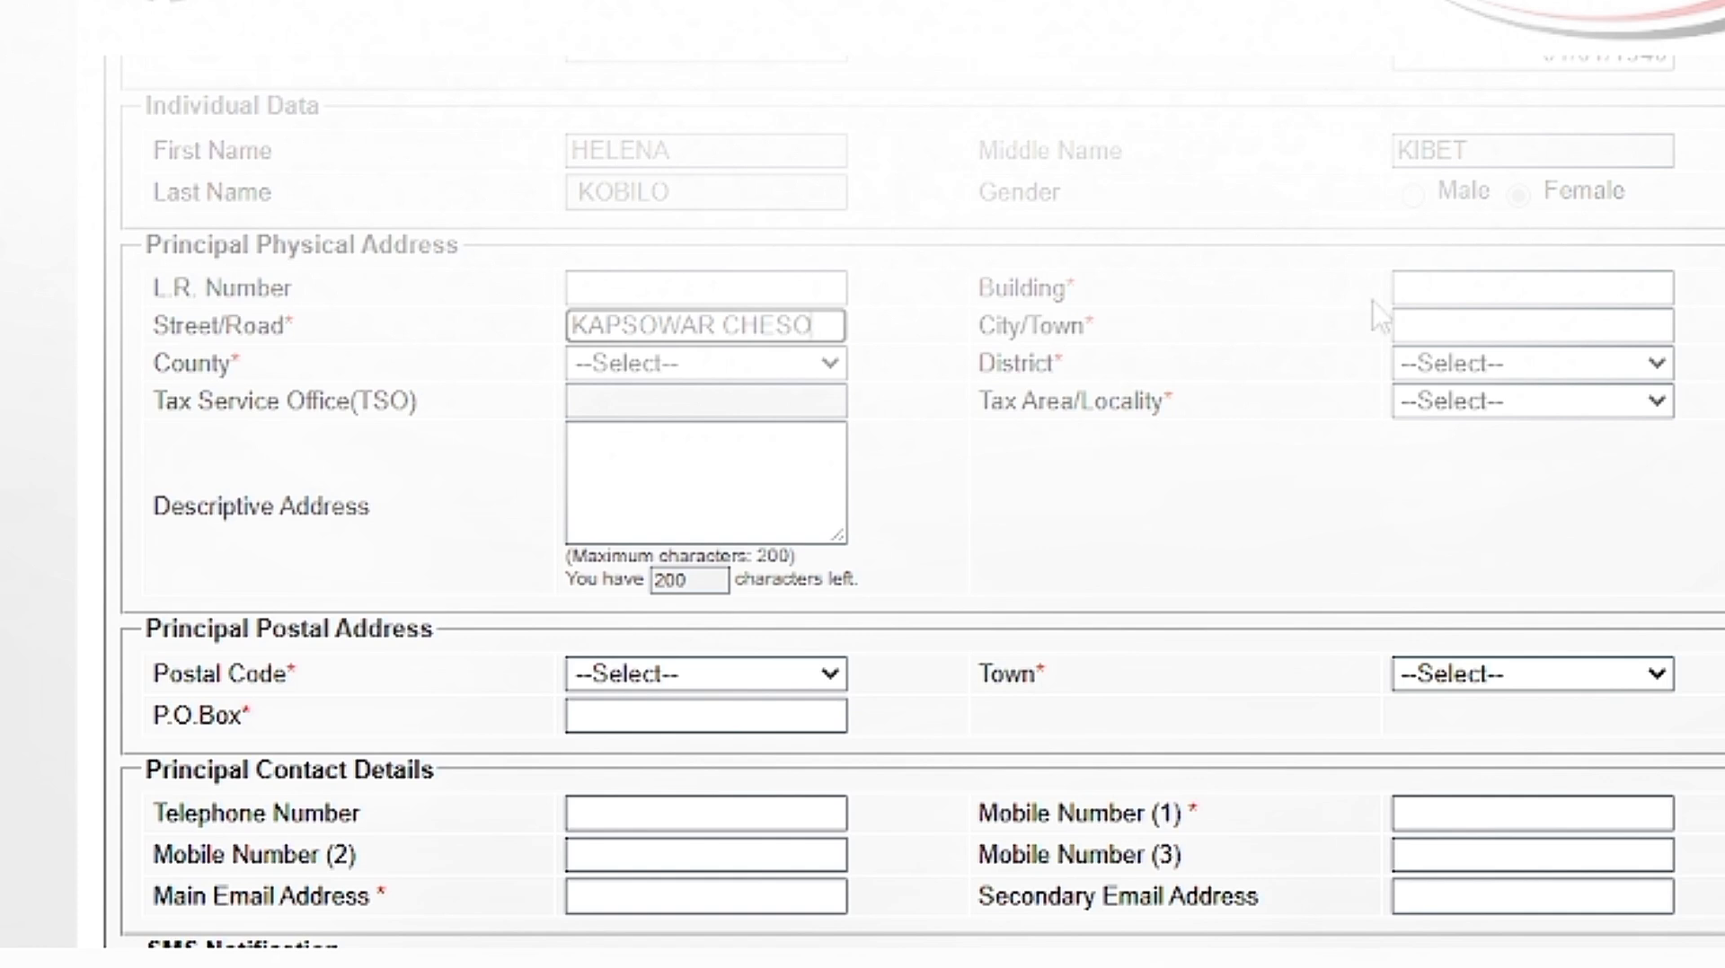
{"action": "left_click", "coordinate": [1459, 289]}
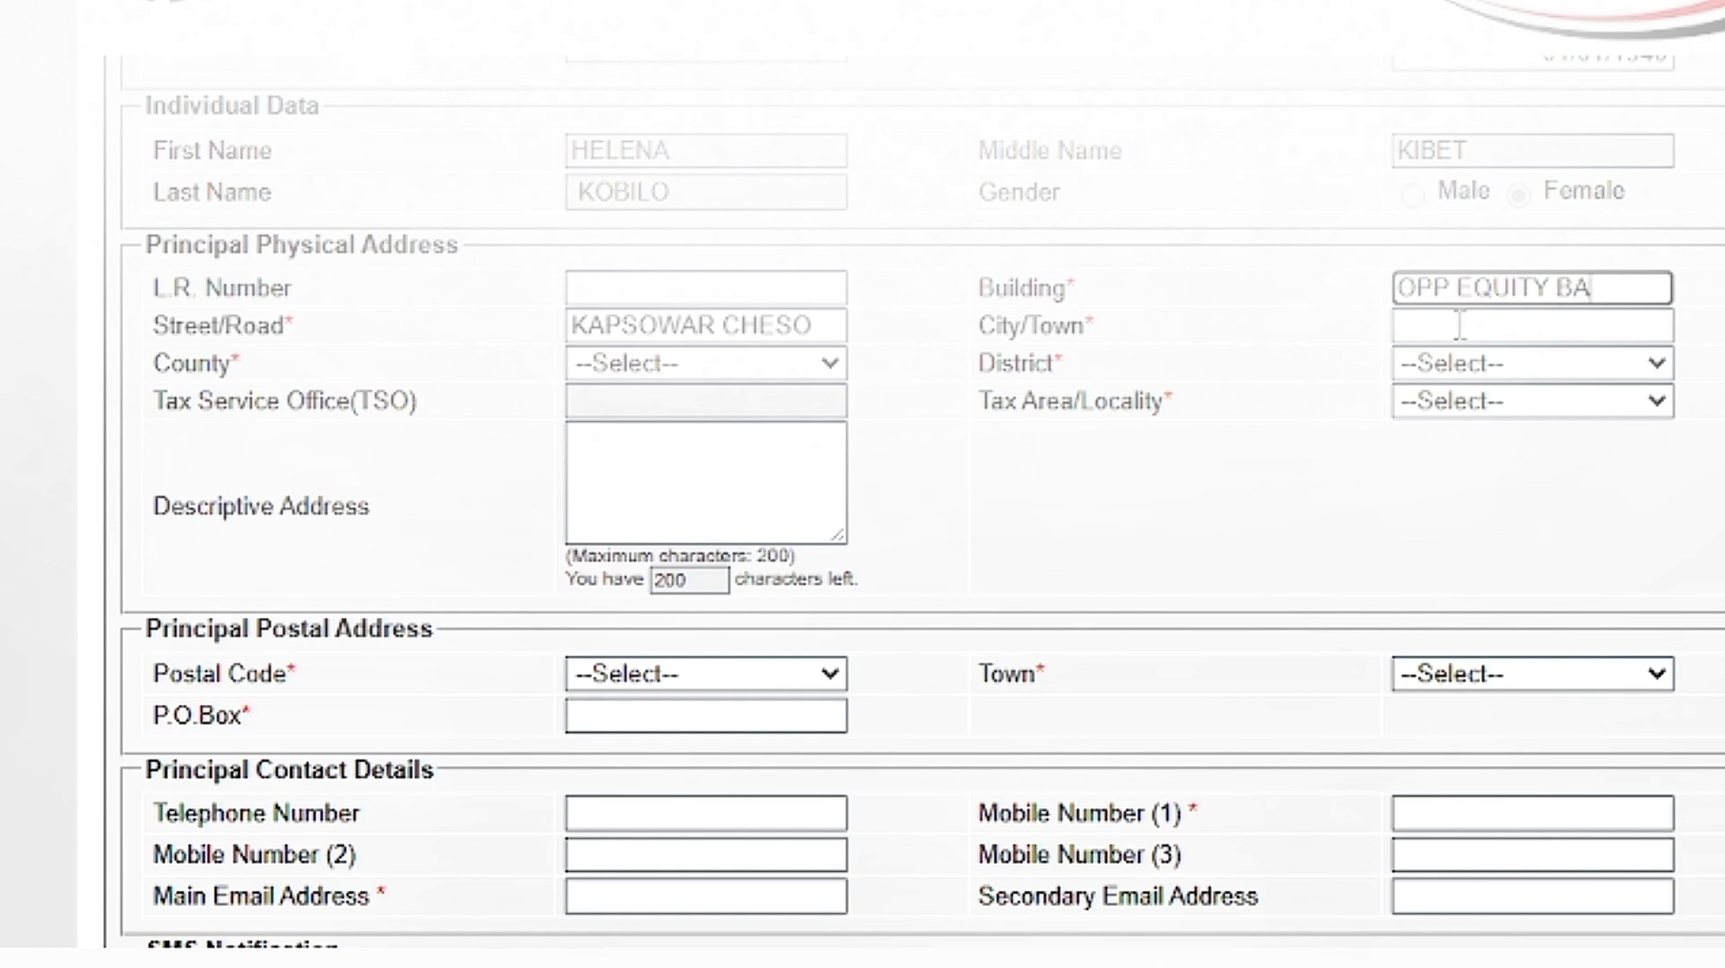
Set county Elgeyo/Marakwet, town KAPSOWAR, district Marakwet East District and tax locality Chesoi
{"action": "left_click", "coordinate": [708, 370]}
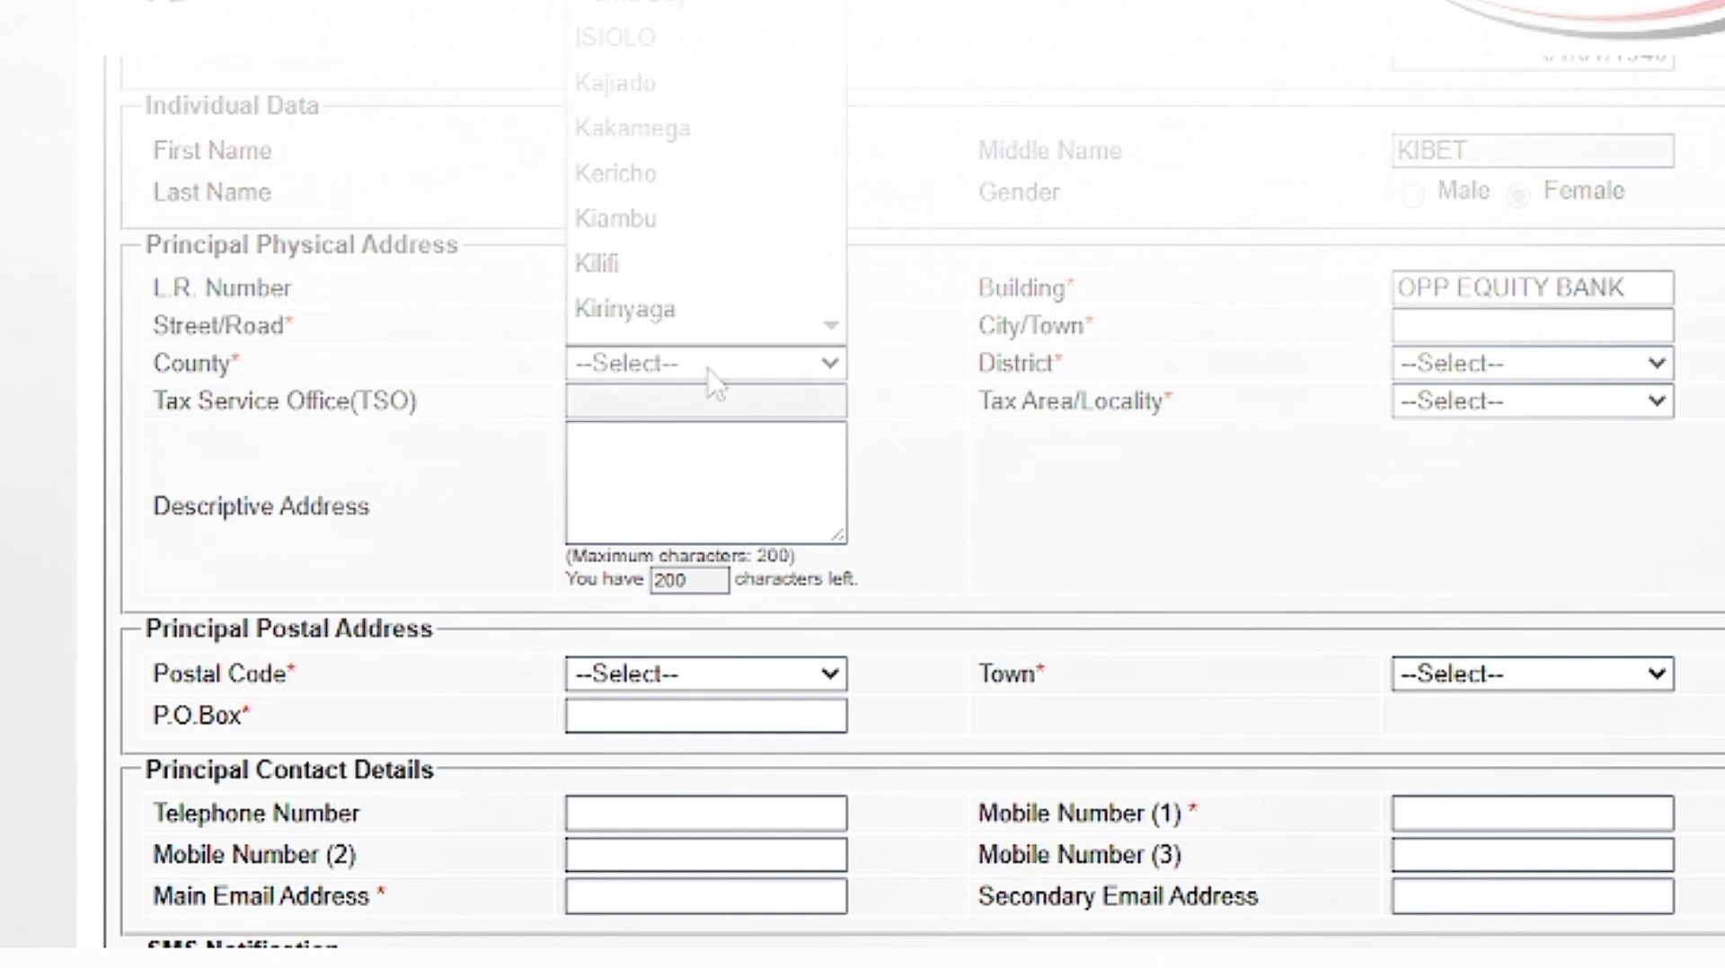
{"action": "left_click", "coordinate": [672, 2]}
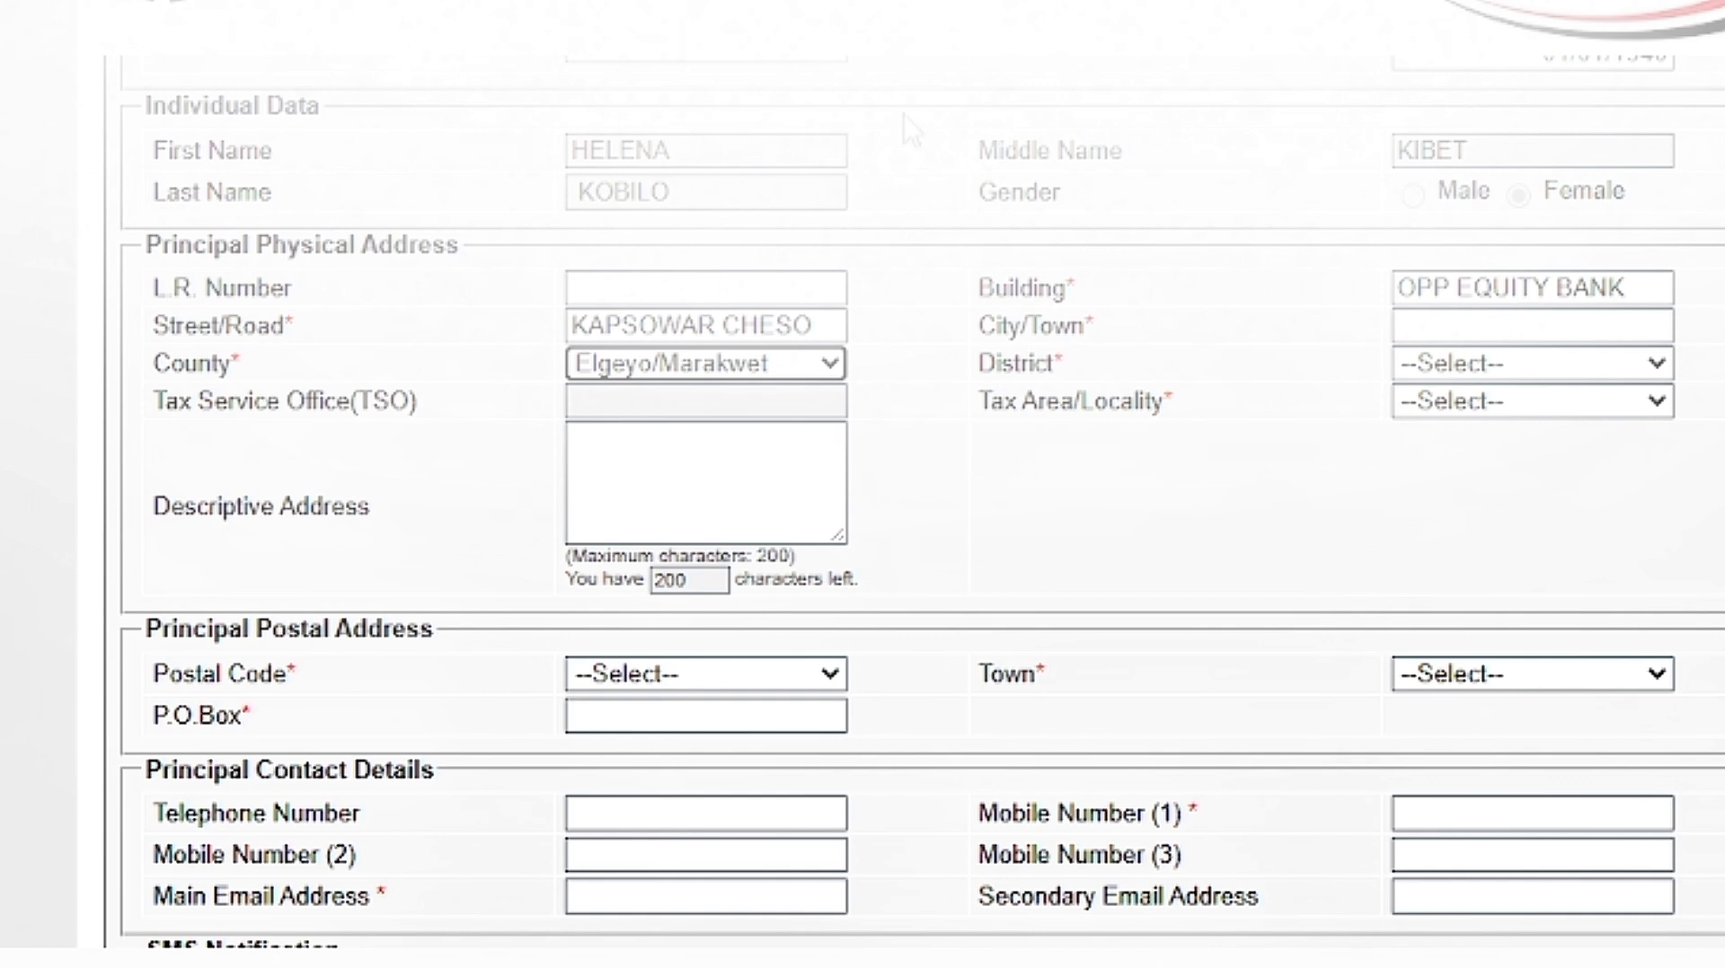
{"action": "left_click", "coordinate": [1522, 332]}
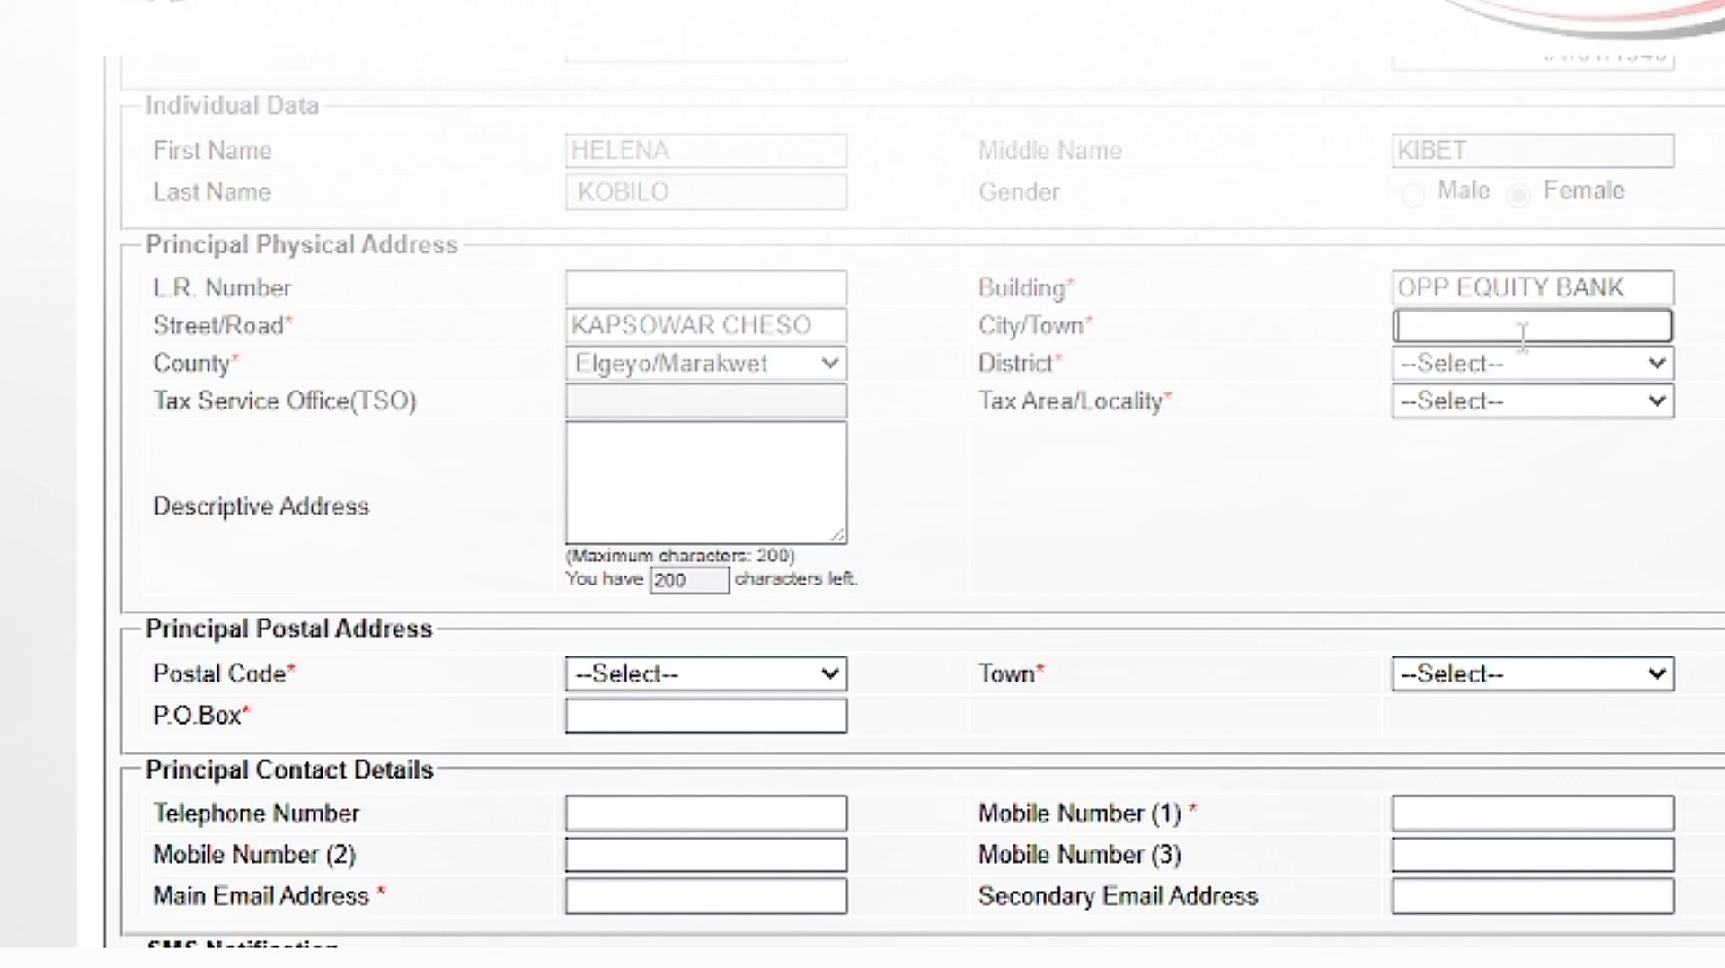
{"action": "type", "text": "KAPSOWAR"}
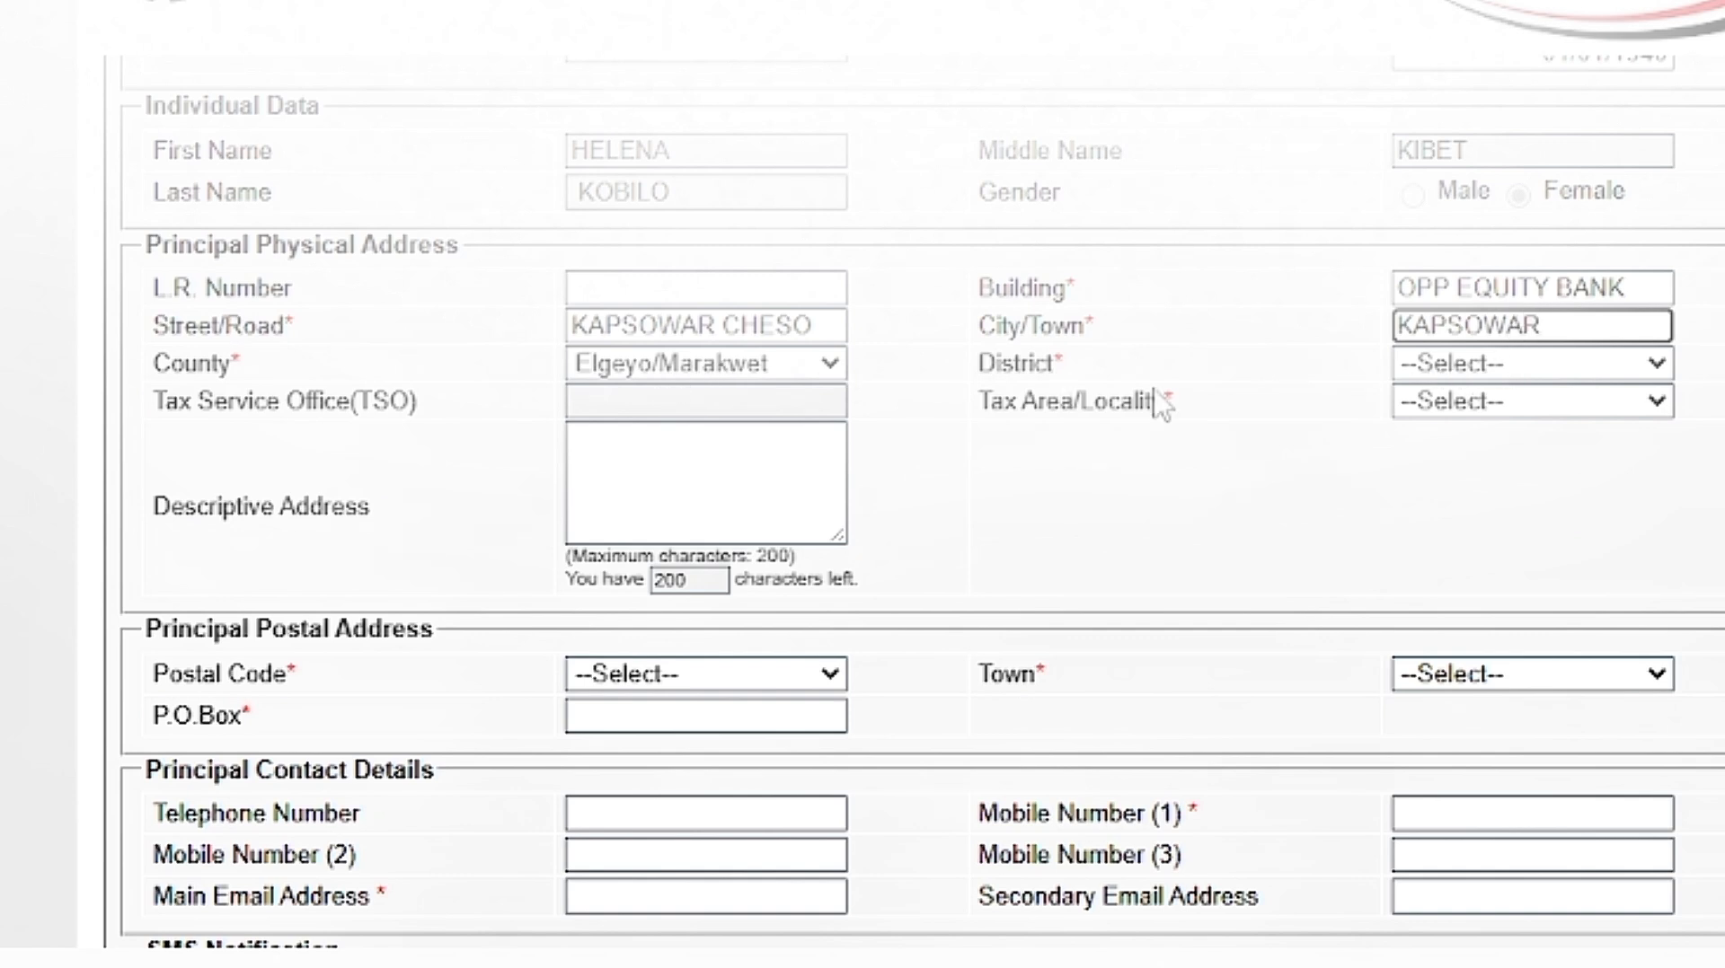
{"action": "left_click", "coordinate": [1541, 364]}
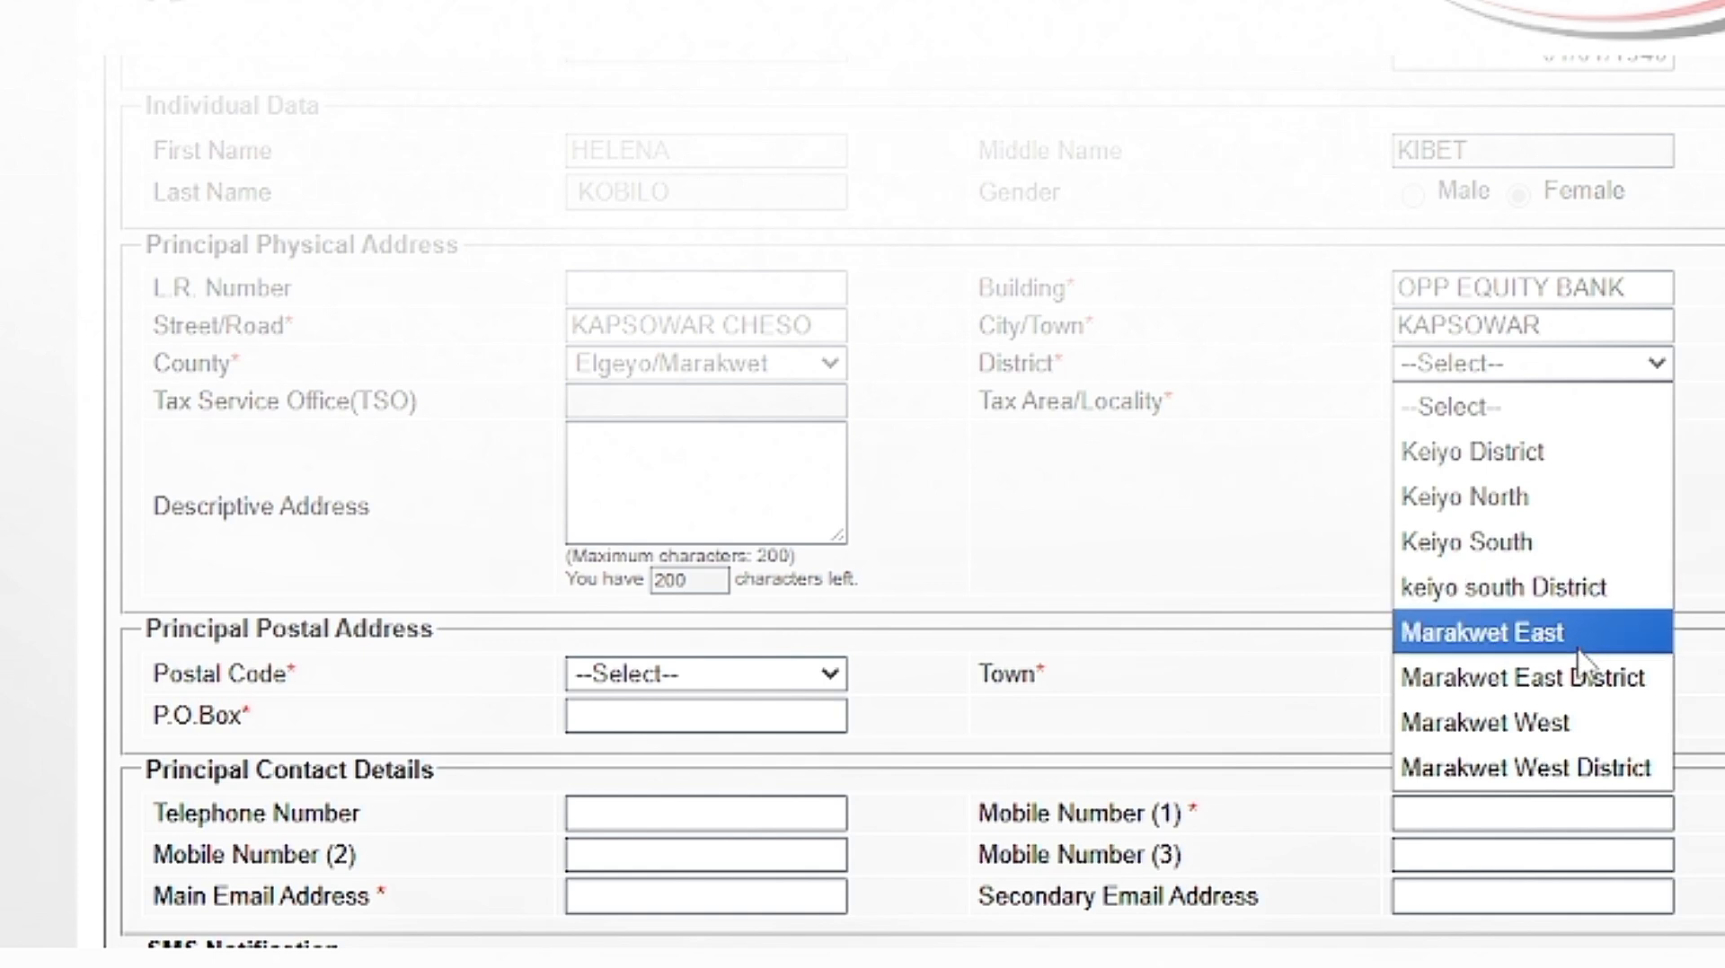
{"action": "left_click", "coordinate": [1568, 687]}
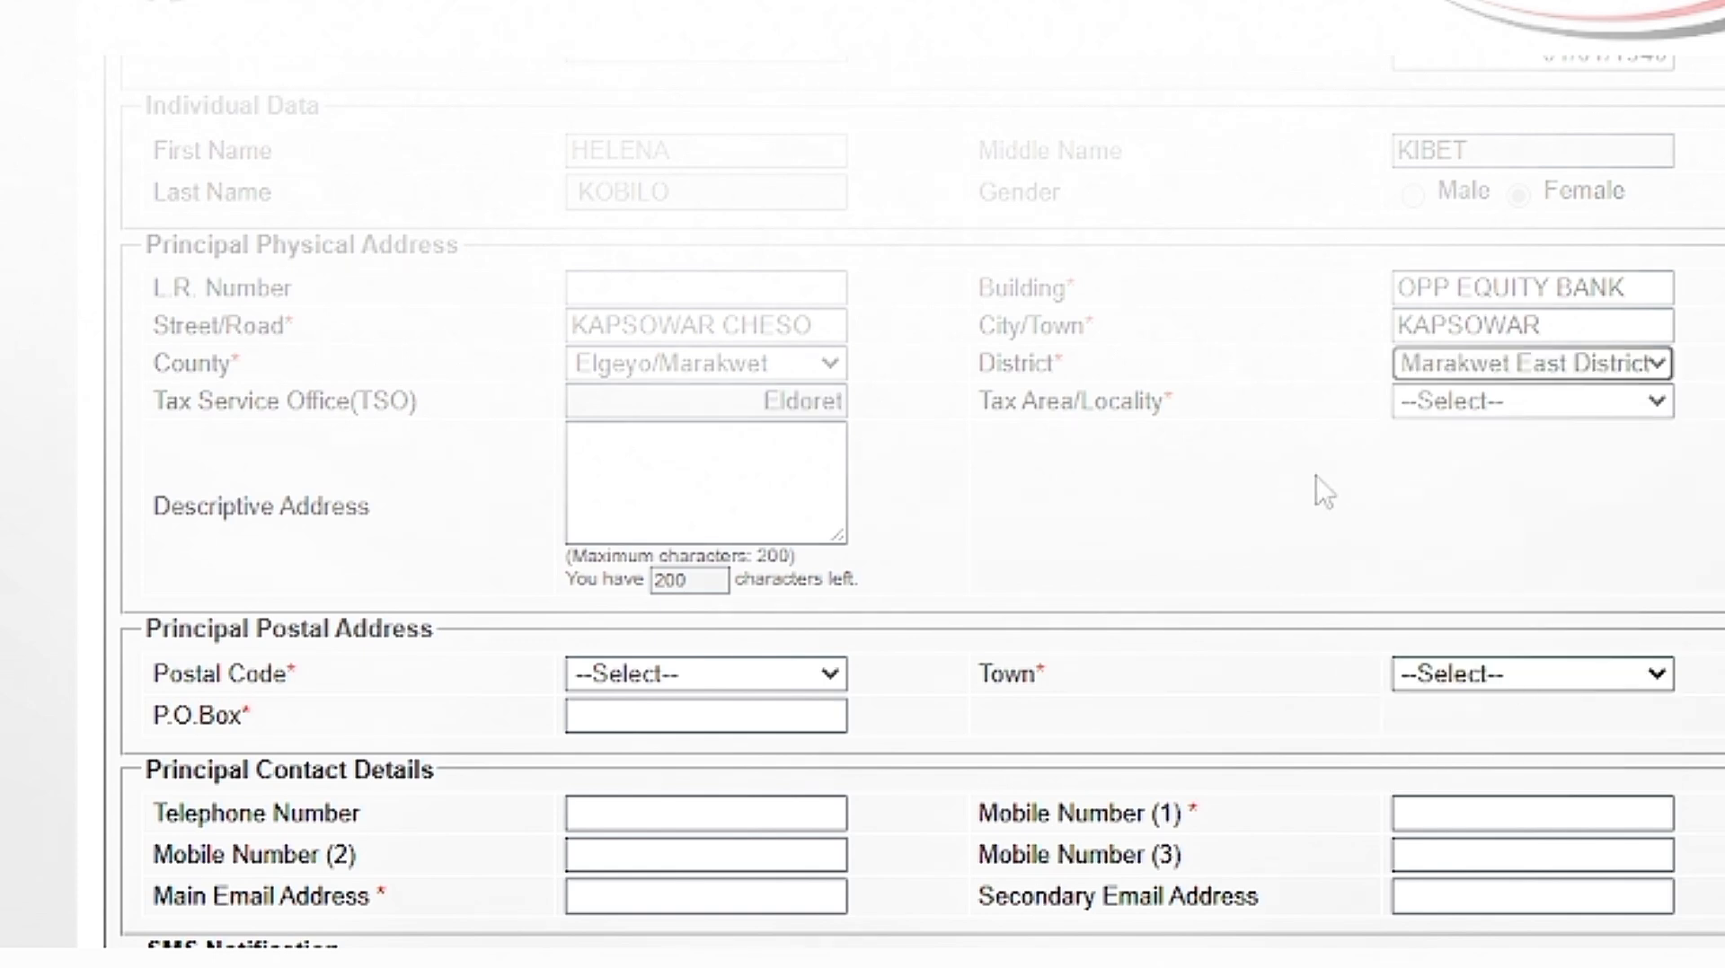
{"action": "left_click", "coordinate": [1457, 412]}
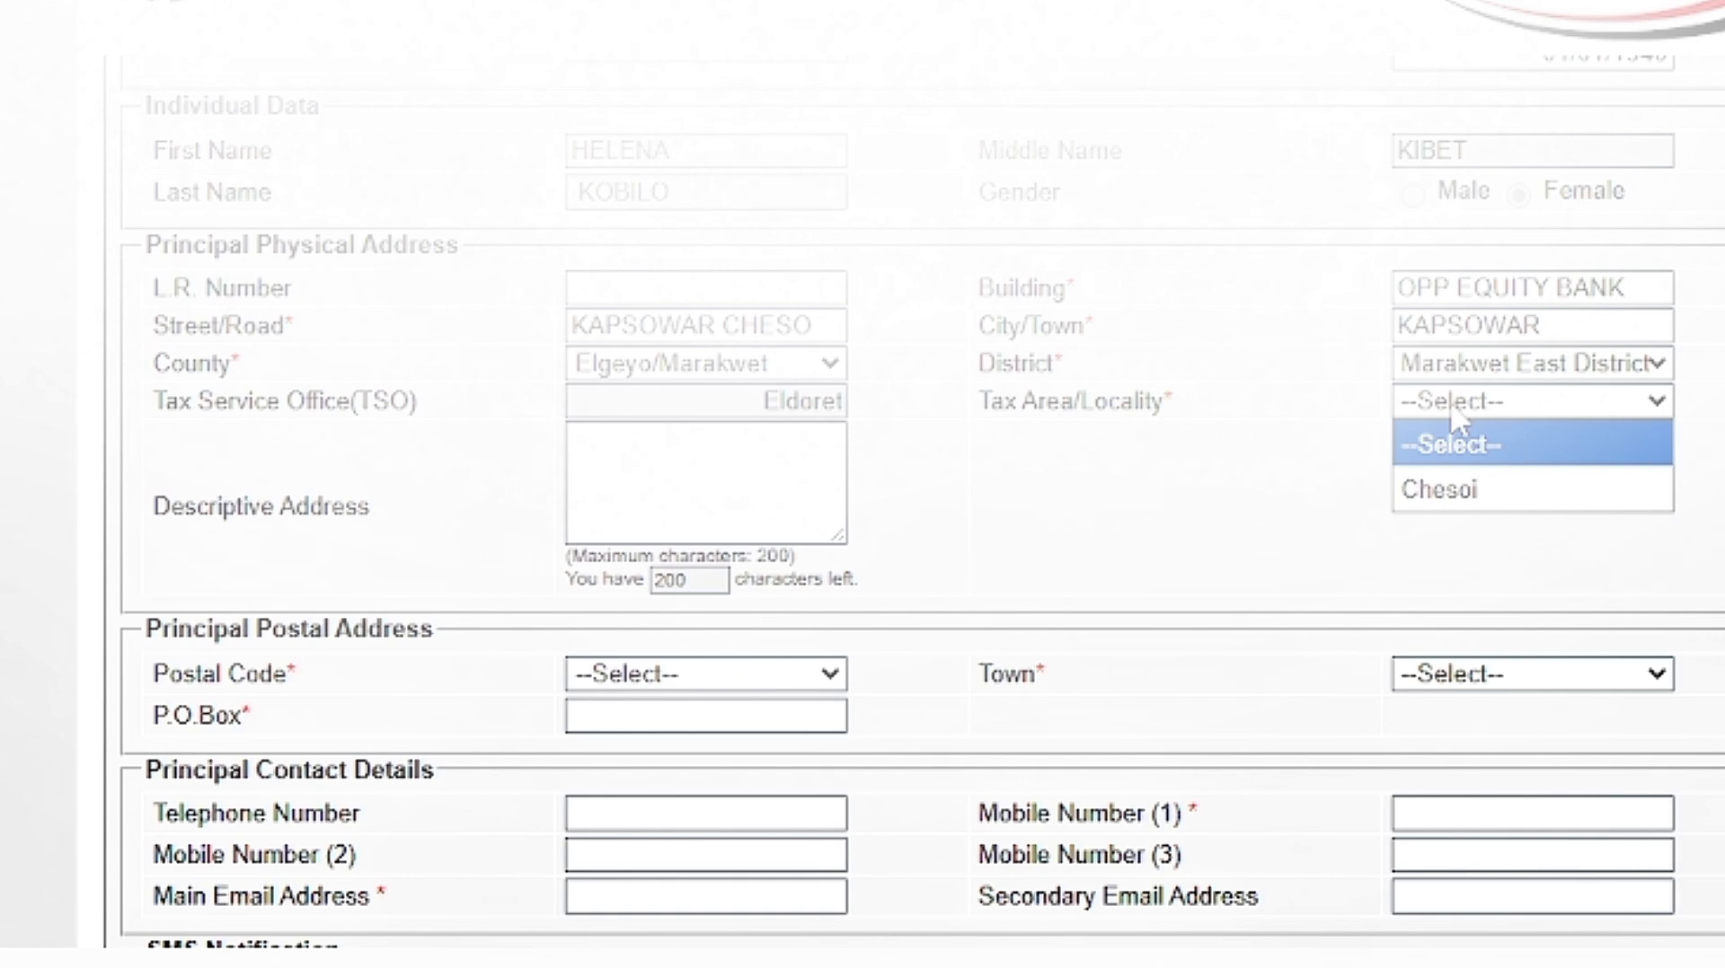
{"action": "left_click", "coordinate": [1466, 491]}
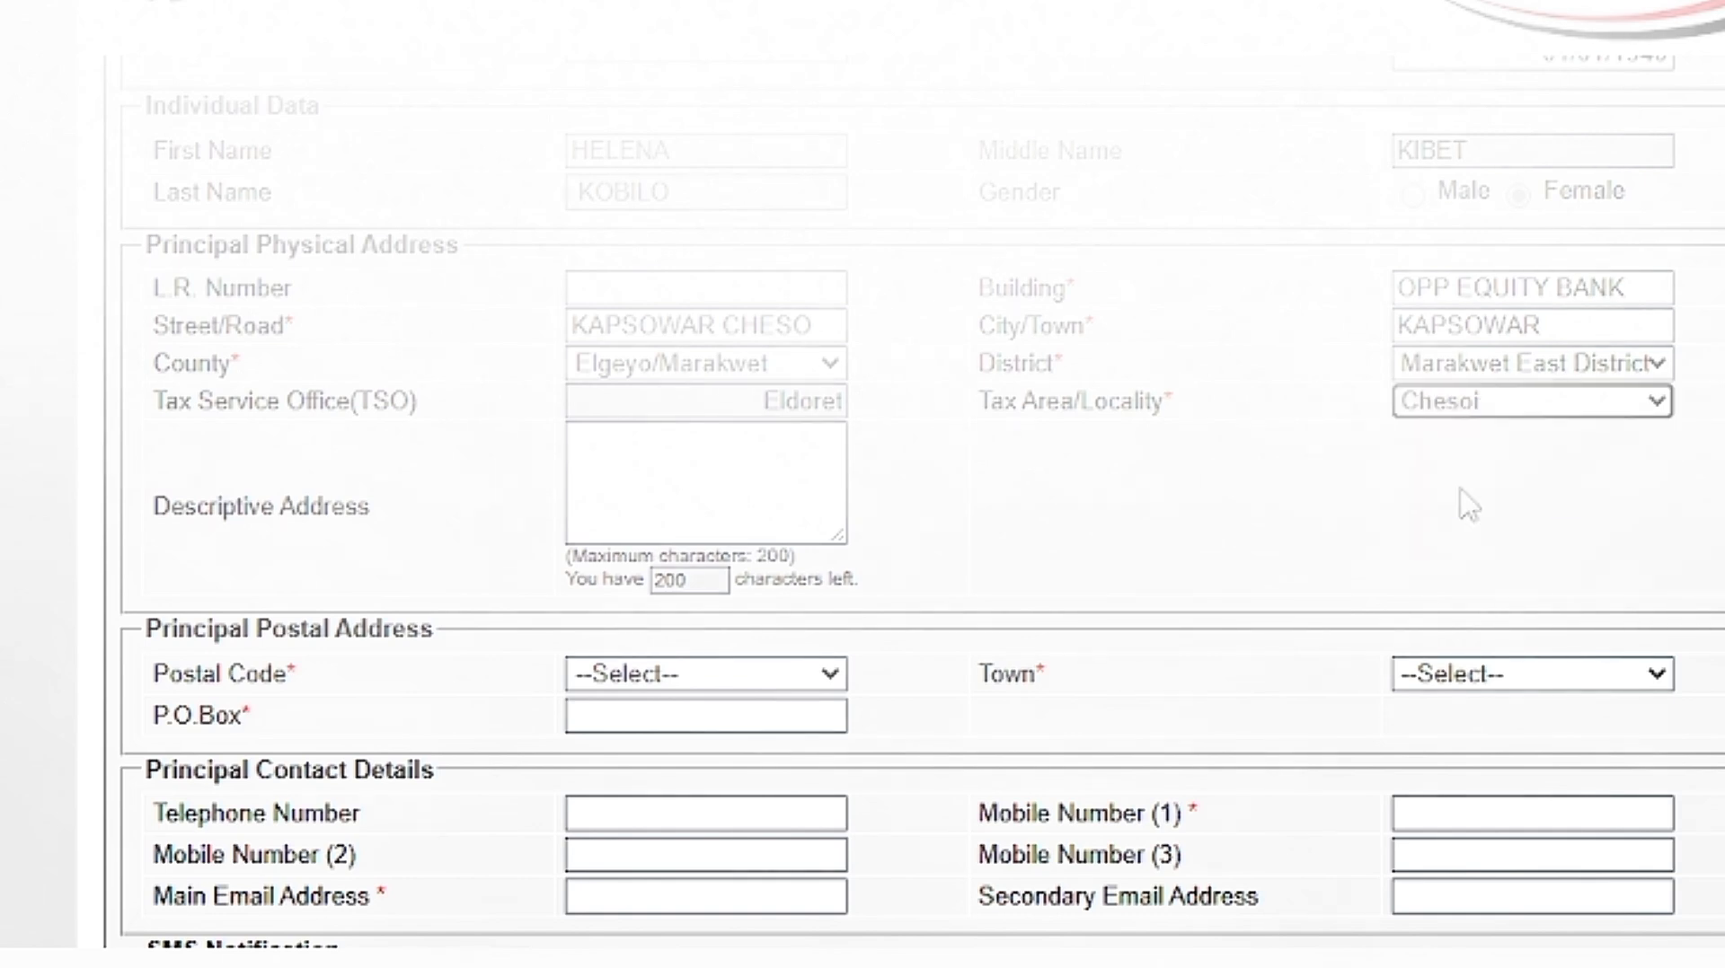
Choose postal code 30705 and enter the applicant's P.O. Box number
{"action": "scroll", "coordinate": [801, 470], "scroll_direction": "down", "scroll_amount": 3}
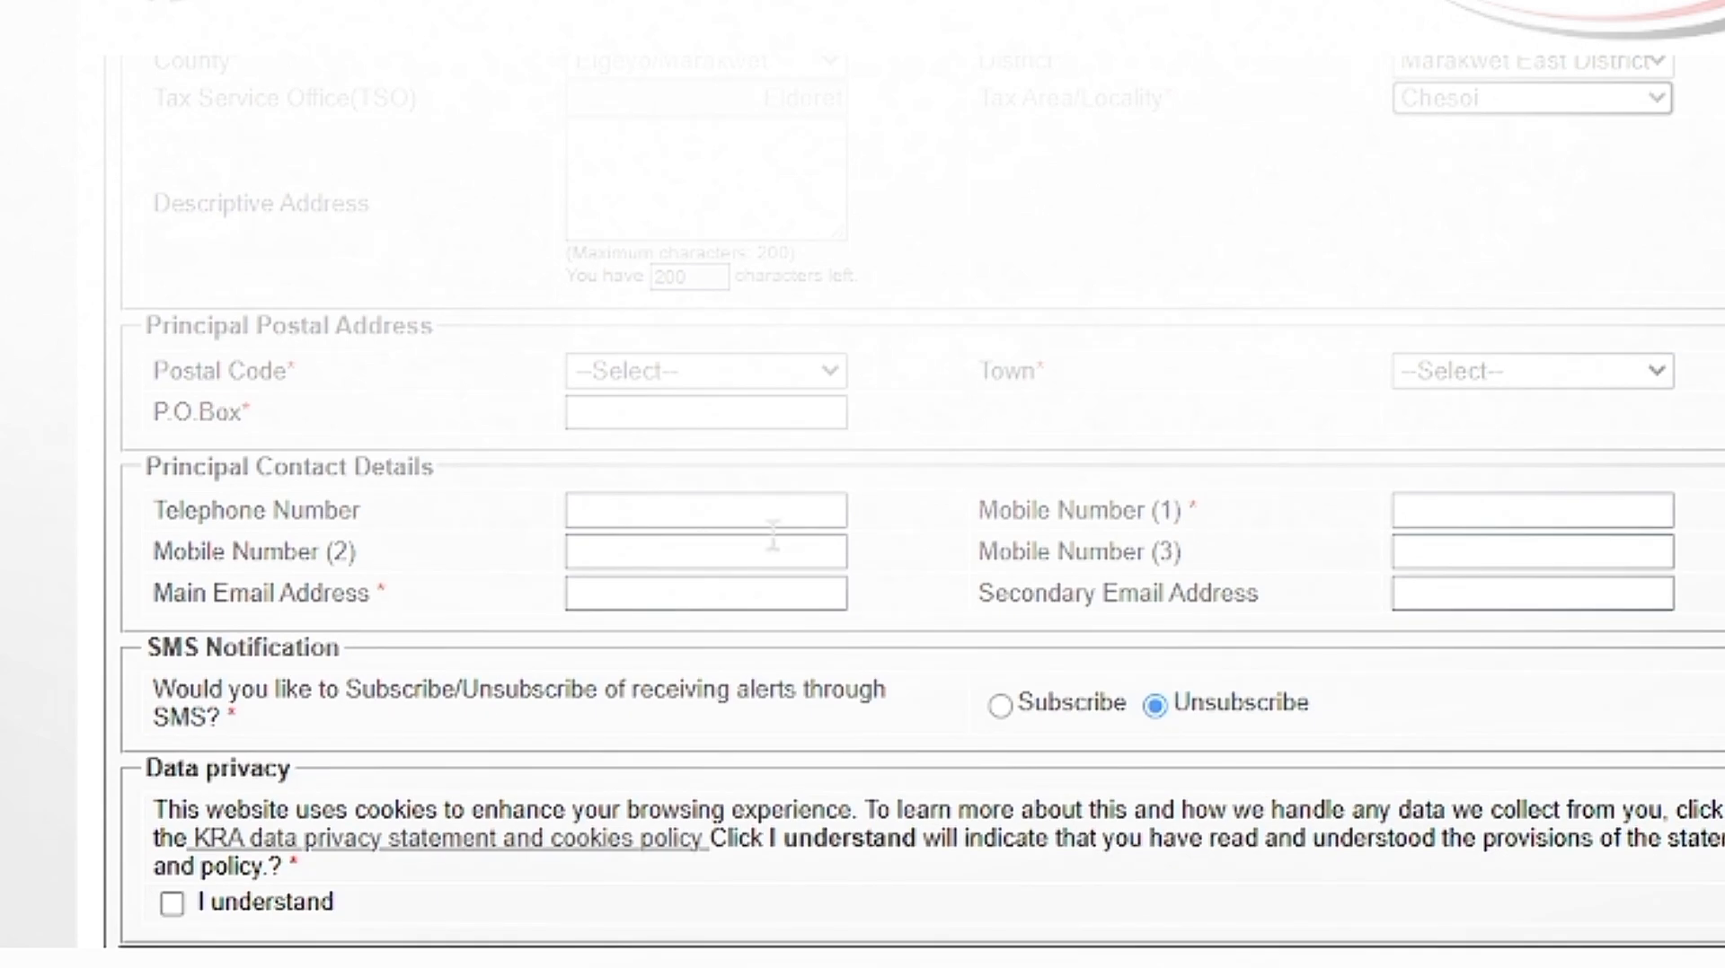
{"action": "scroll", "coordinate": [658, 186], "scroll_direction": "up", "scroll_amount": 1}
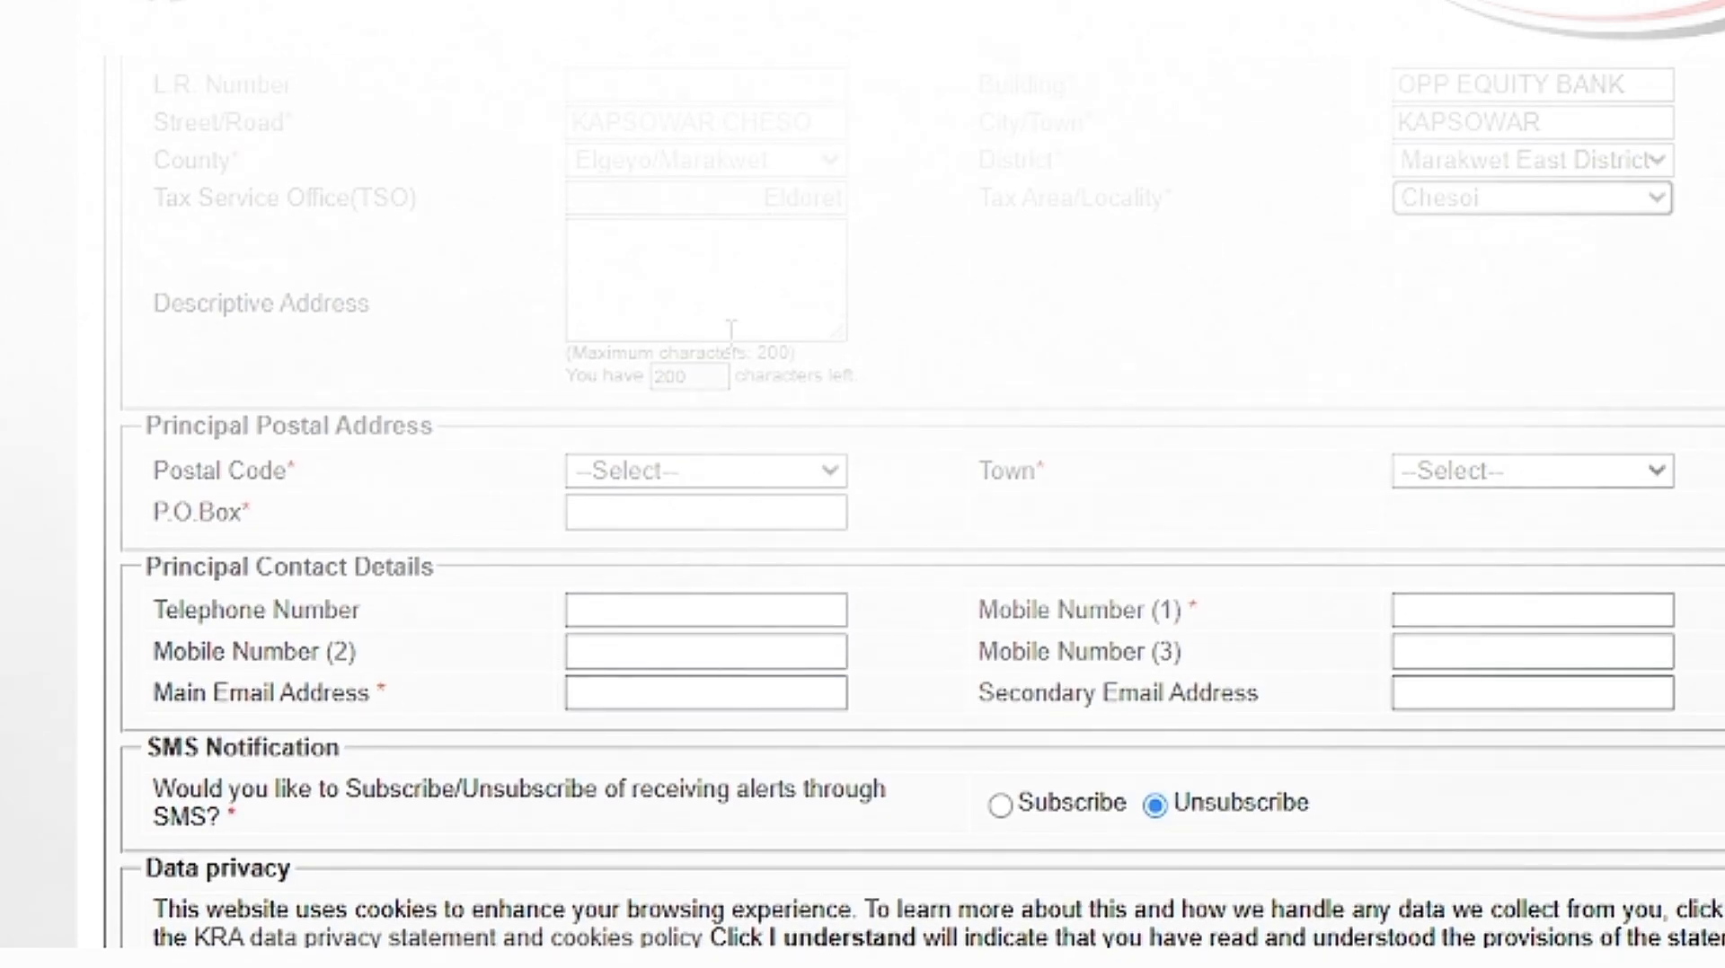
{"action": "left_click", "coordinate": [811, 474]}
{"action": "scroll", "coordinate": [585, 281], "scroll_direction": "down", "scroll_amount": 10}
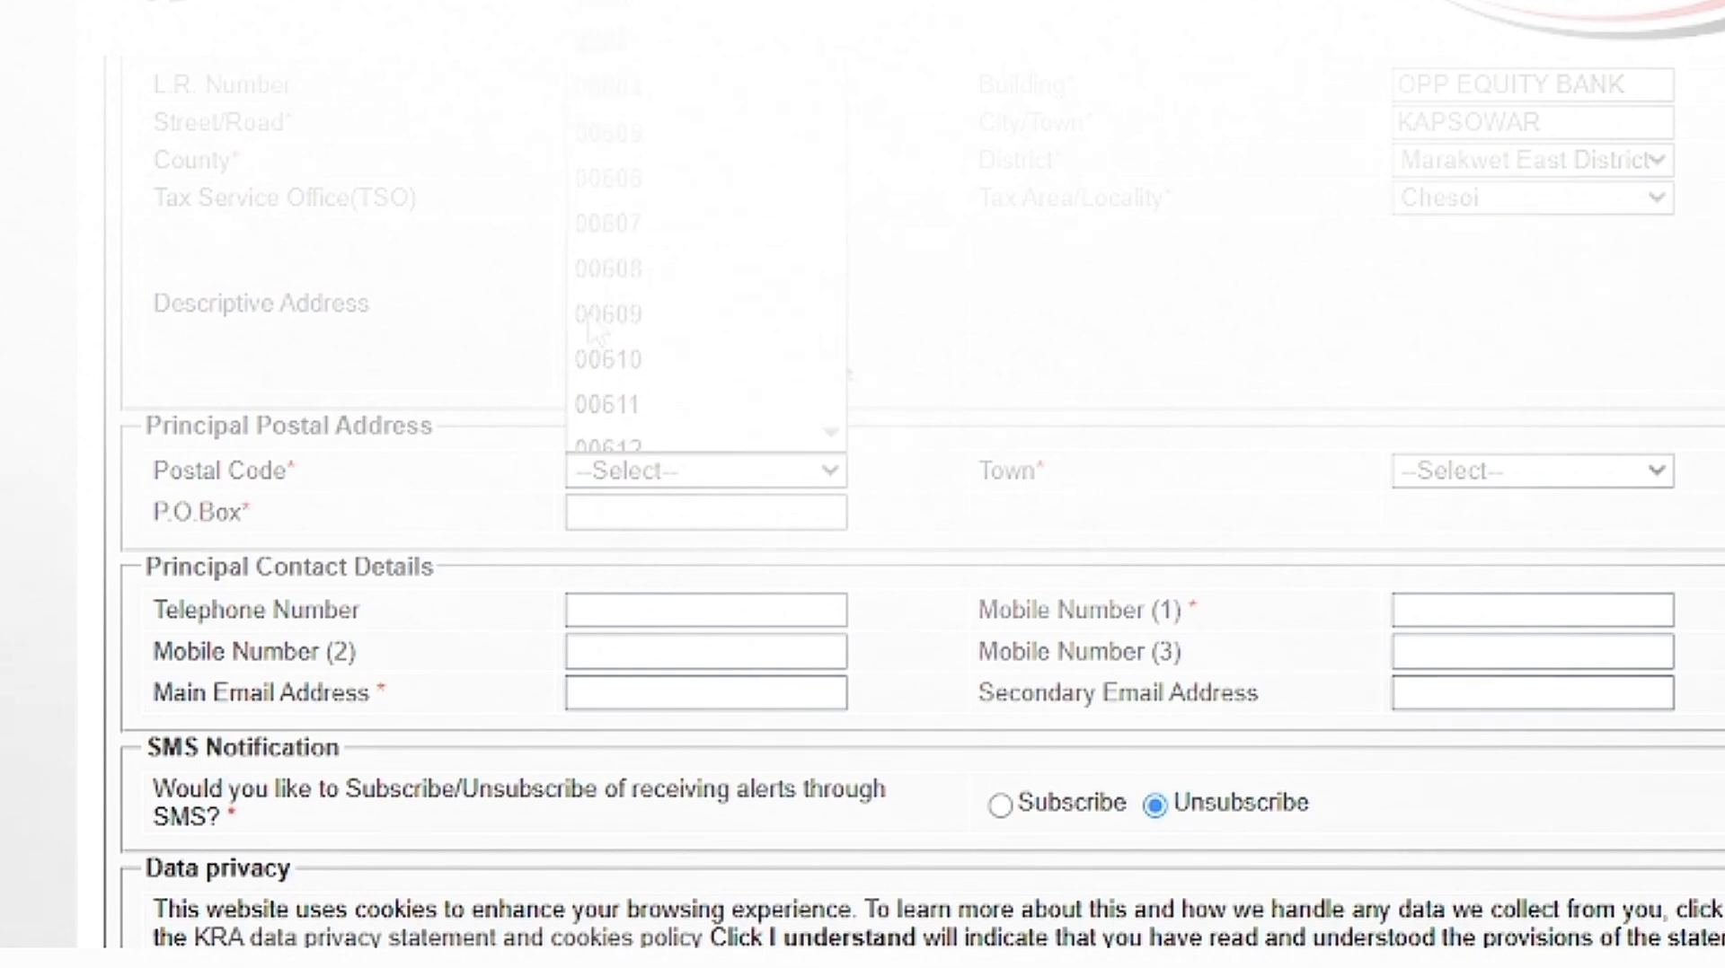
{"action": "scroll", "coordinate": [590, 330], "scroll_direction": "down", "scroll_amount": 10}
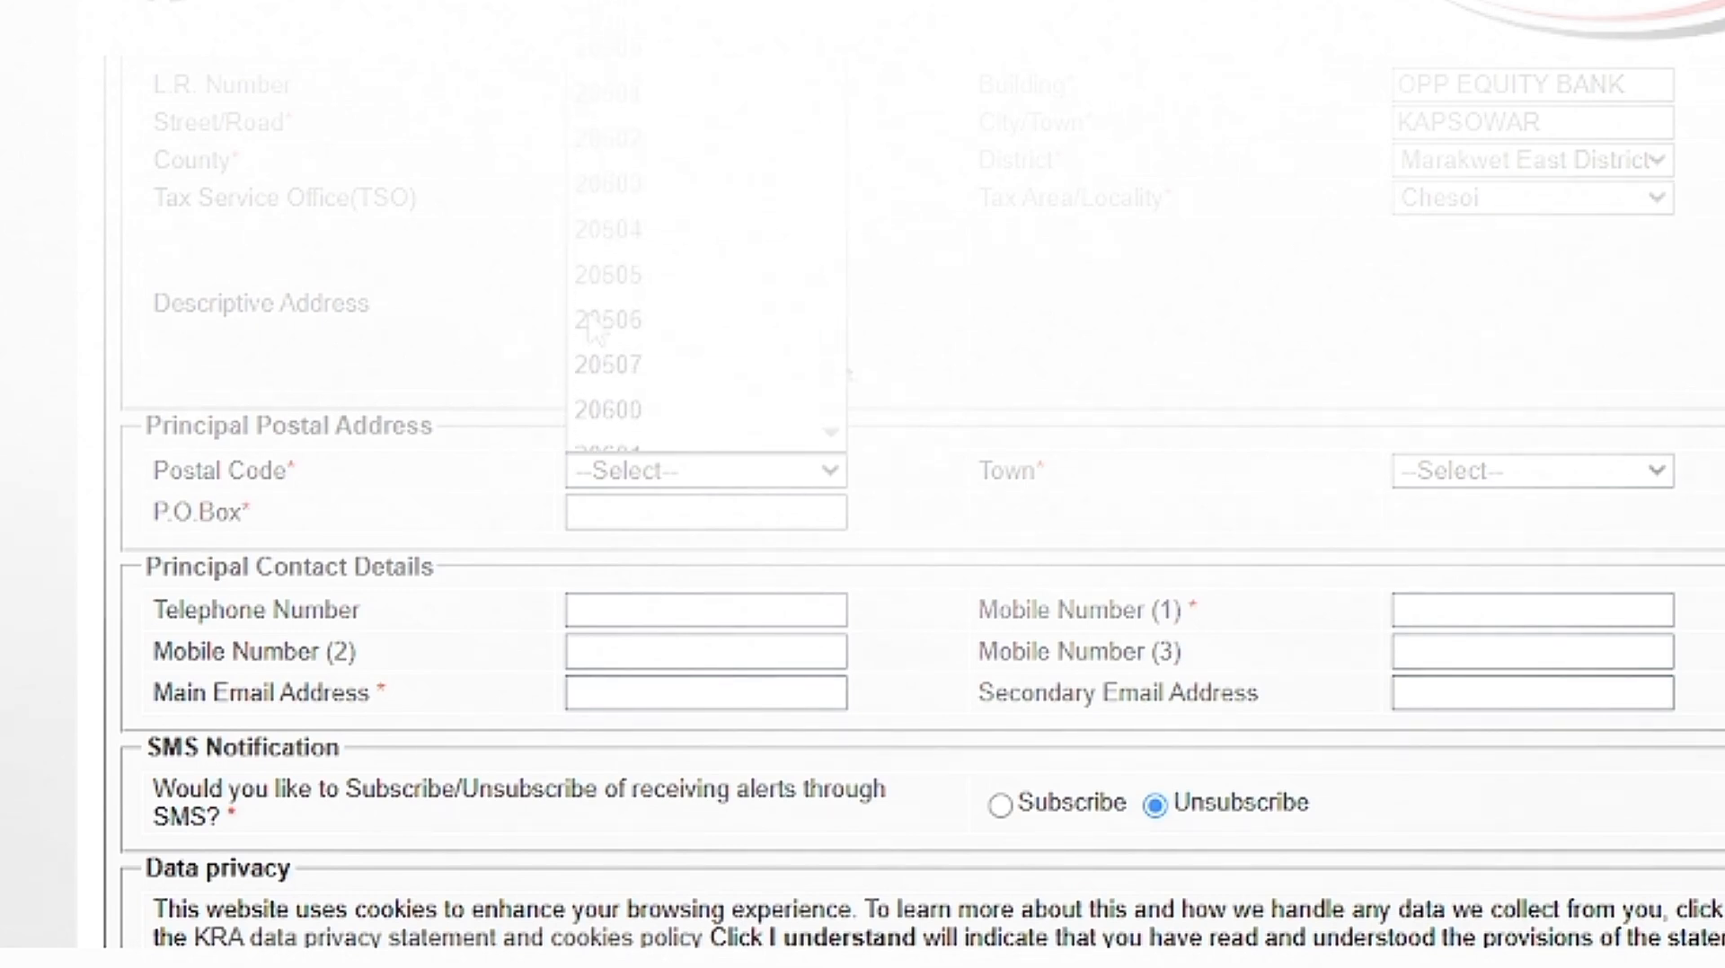
{"action": "scroll", "coordinate": [590, 328], "scroll_direction": "down", "scroll_amount": 10}
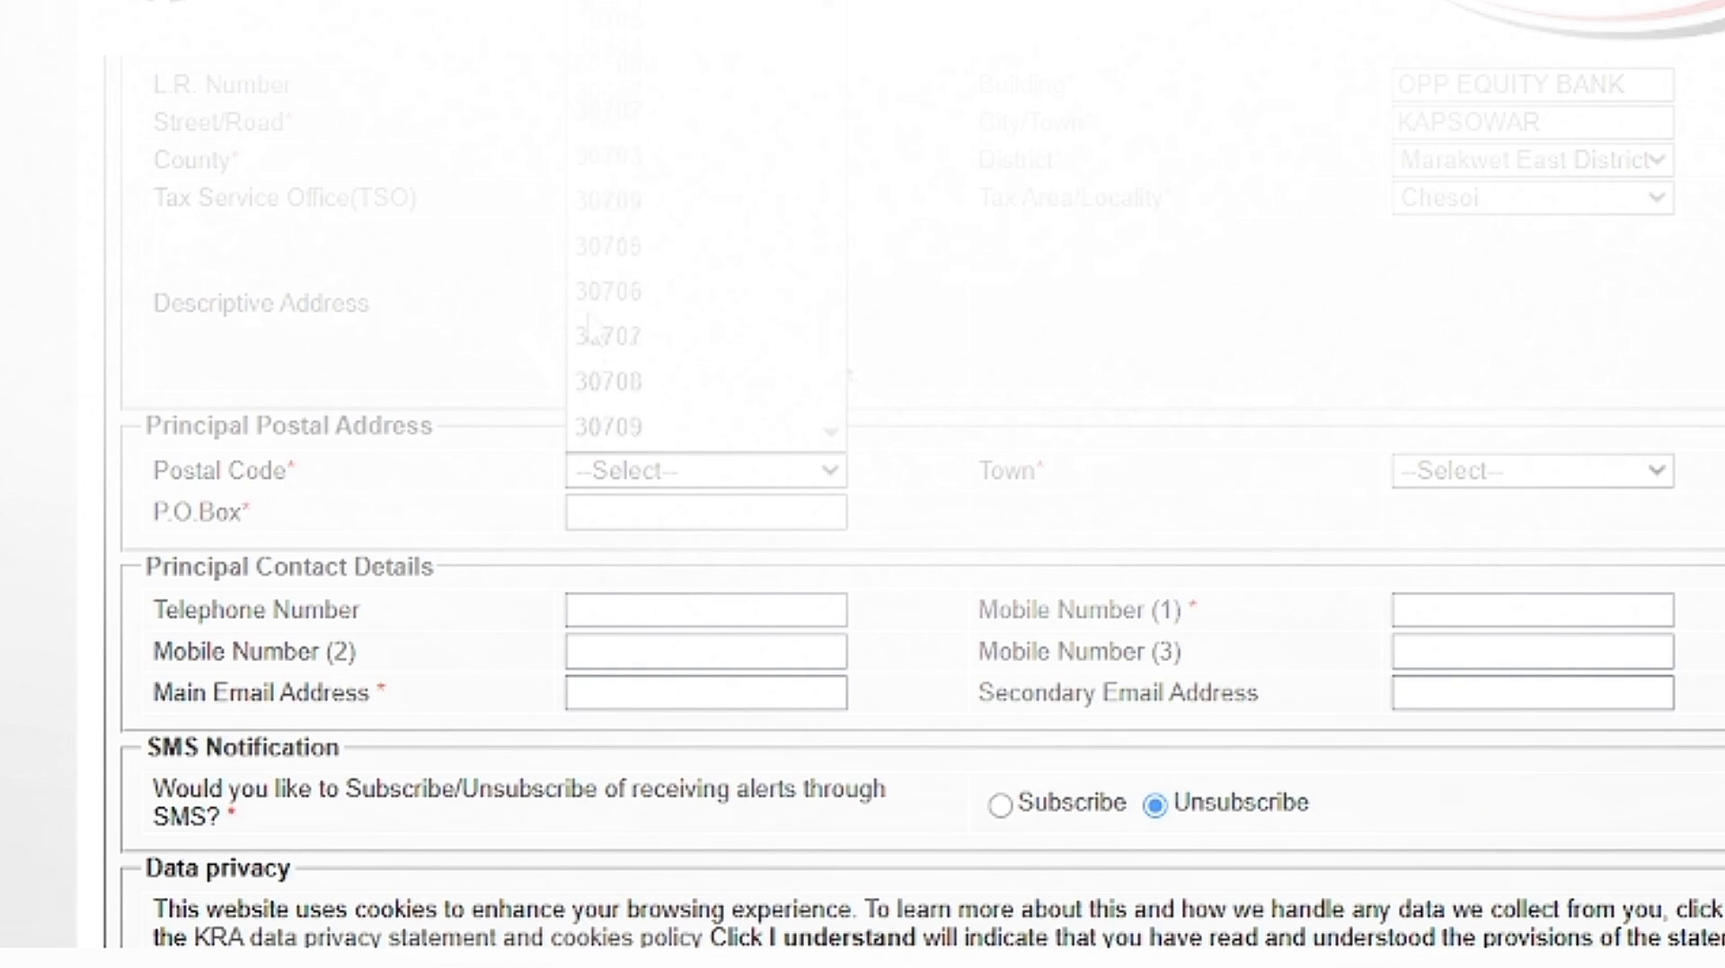
{"action": "scroll", "coordinate": [591, 328], "scroll_direction": "up", "scroll_amount": 2}
{"action": "left_click", "coordinate": [604, 20]}
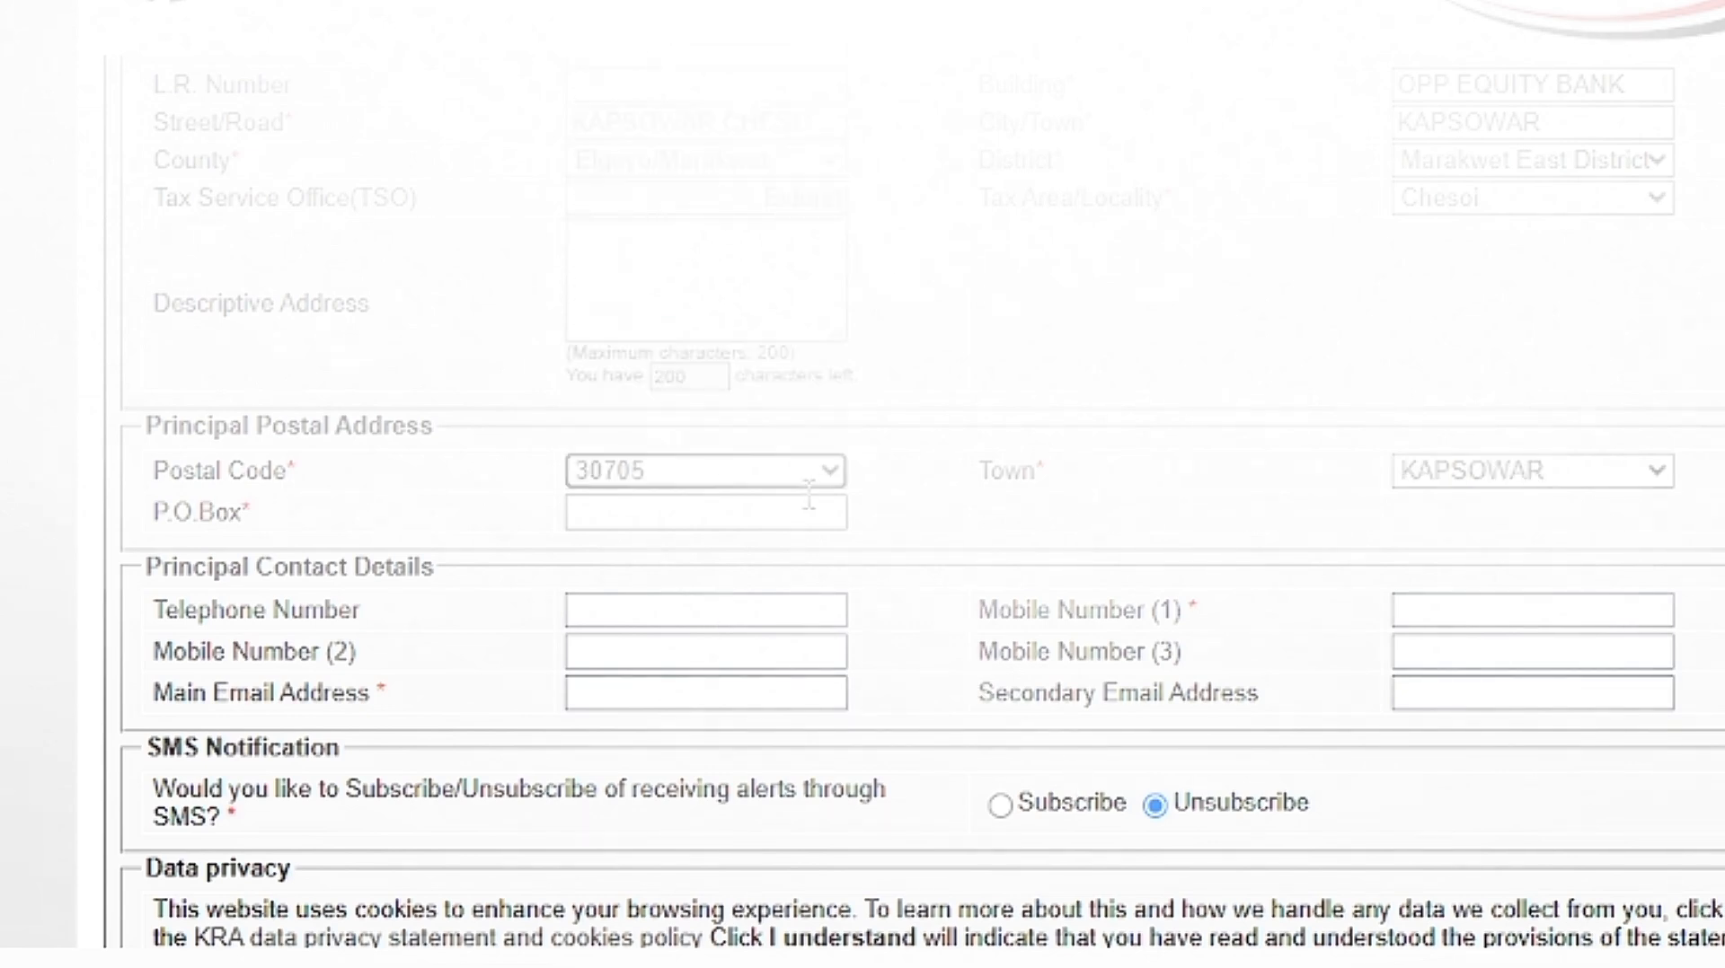
{"action": "left_click", "coordinate": [778, 512]}
{"action": "scroll", "coordinate": [777, 511], "scroll_direction": "down", "scroll_amount": 1}
{"action": "type", "text": "128"}
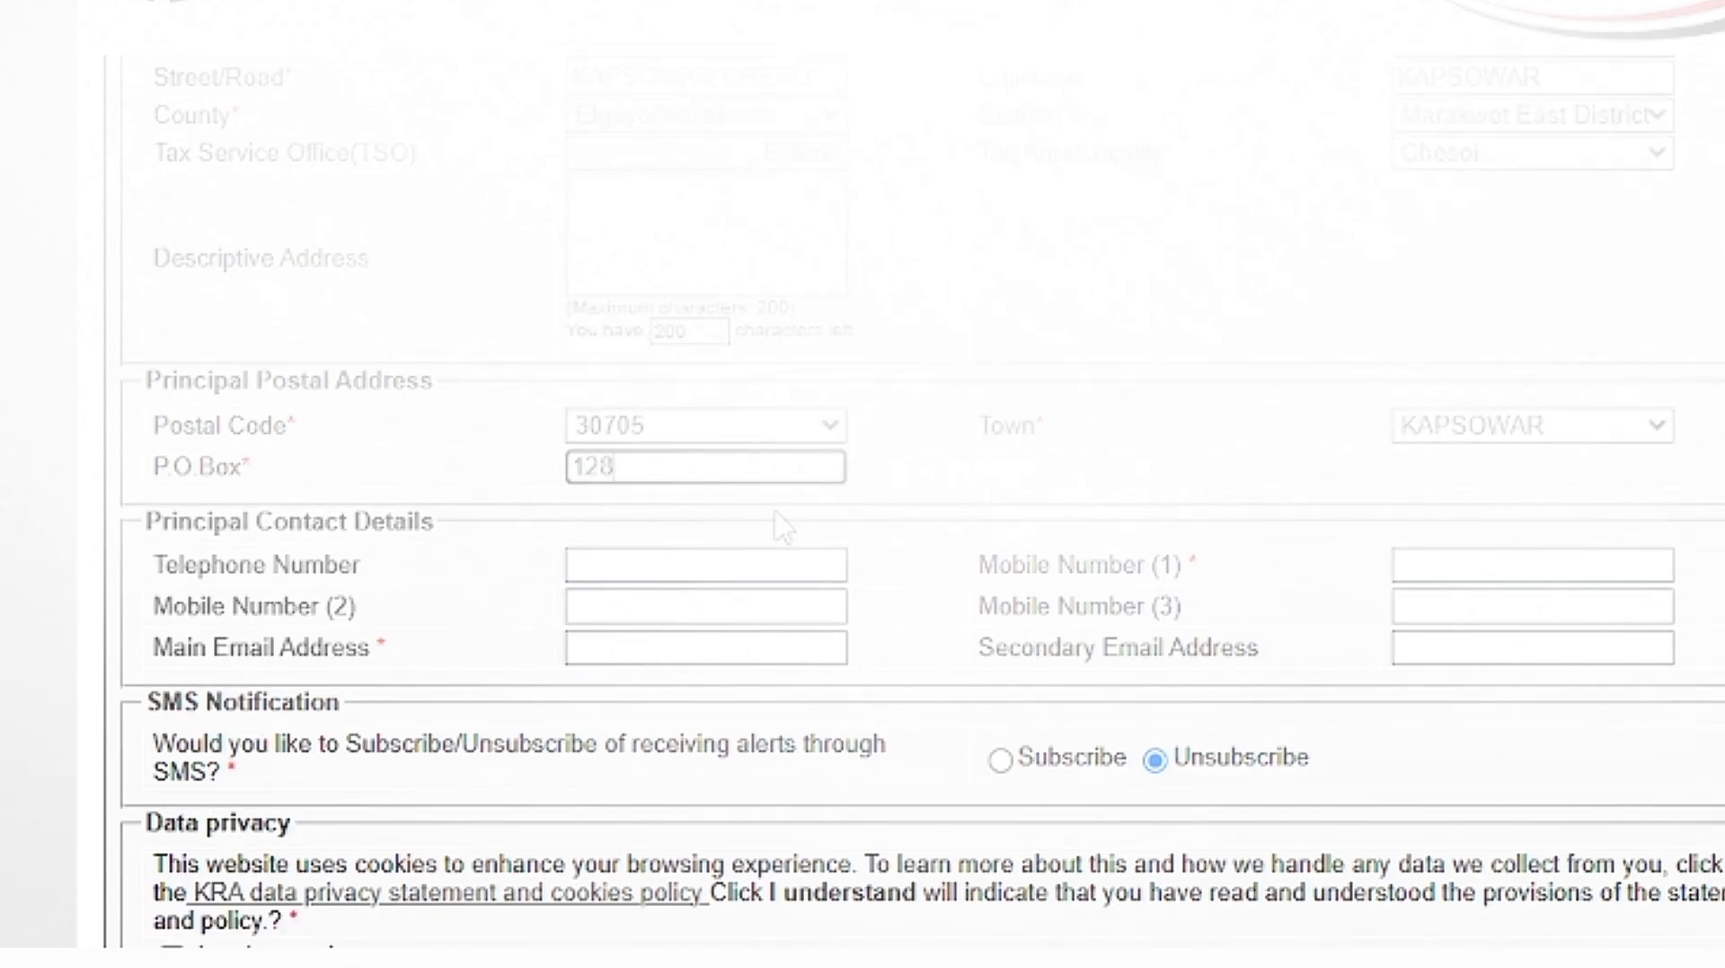
{"action": "left_click", "coordinate": [665, 568]}
{"action": "left_click", "coordinate": [1470, 564]}
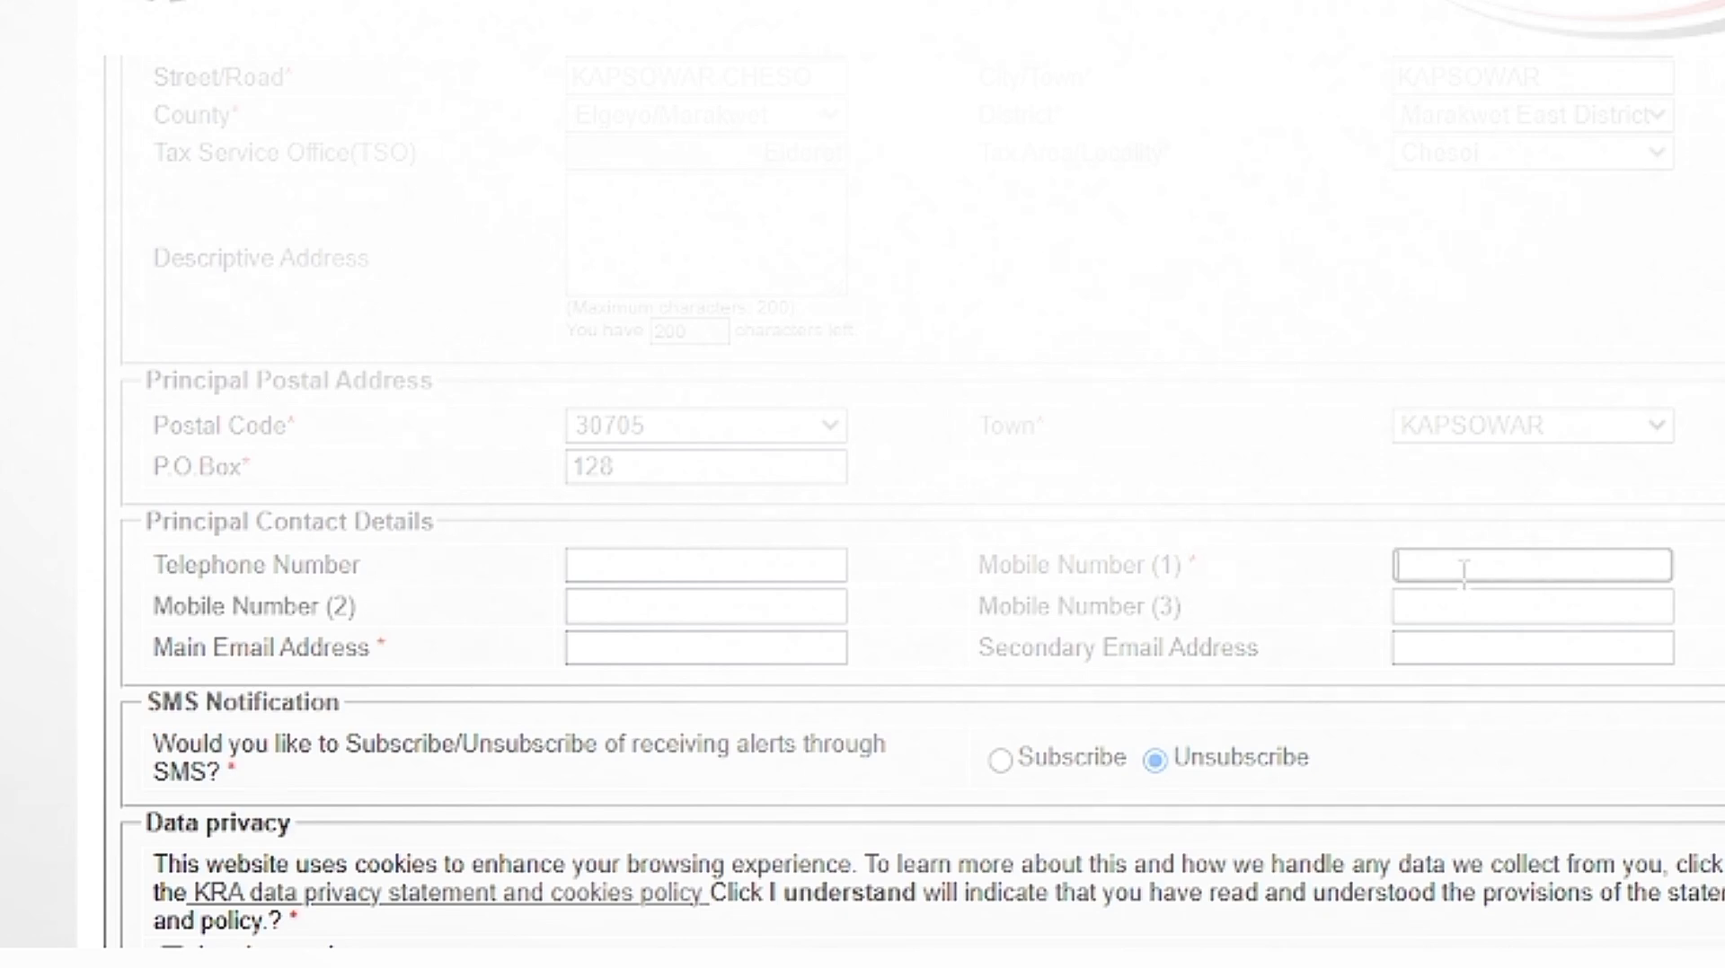
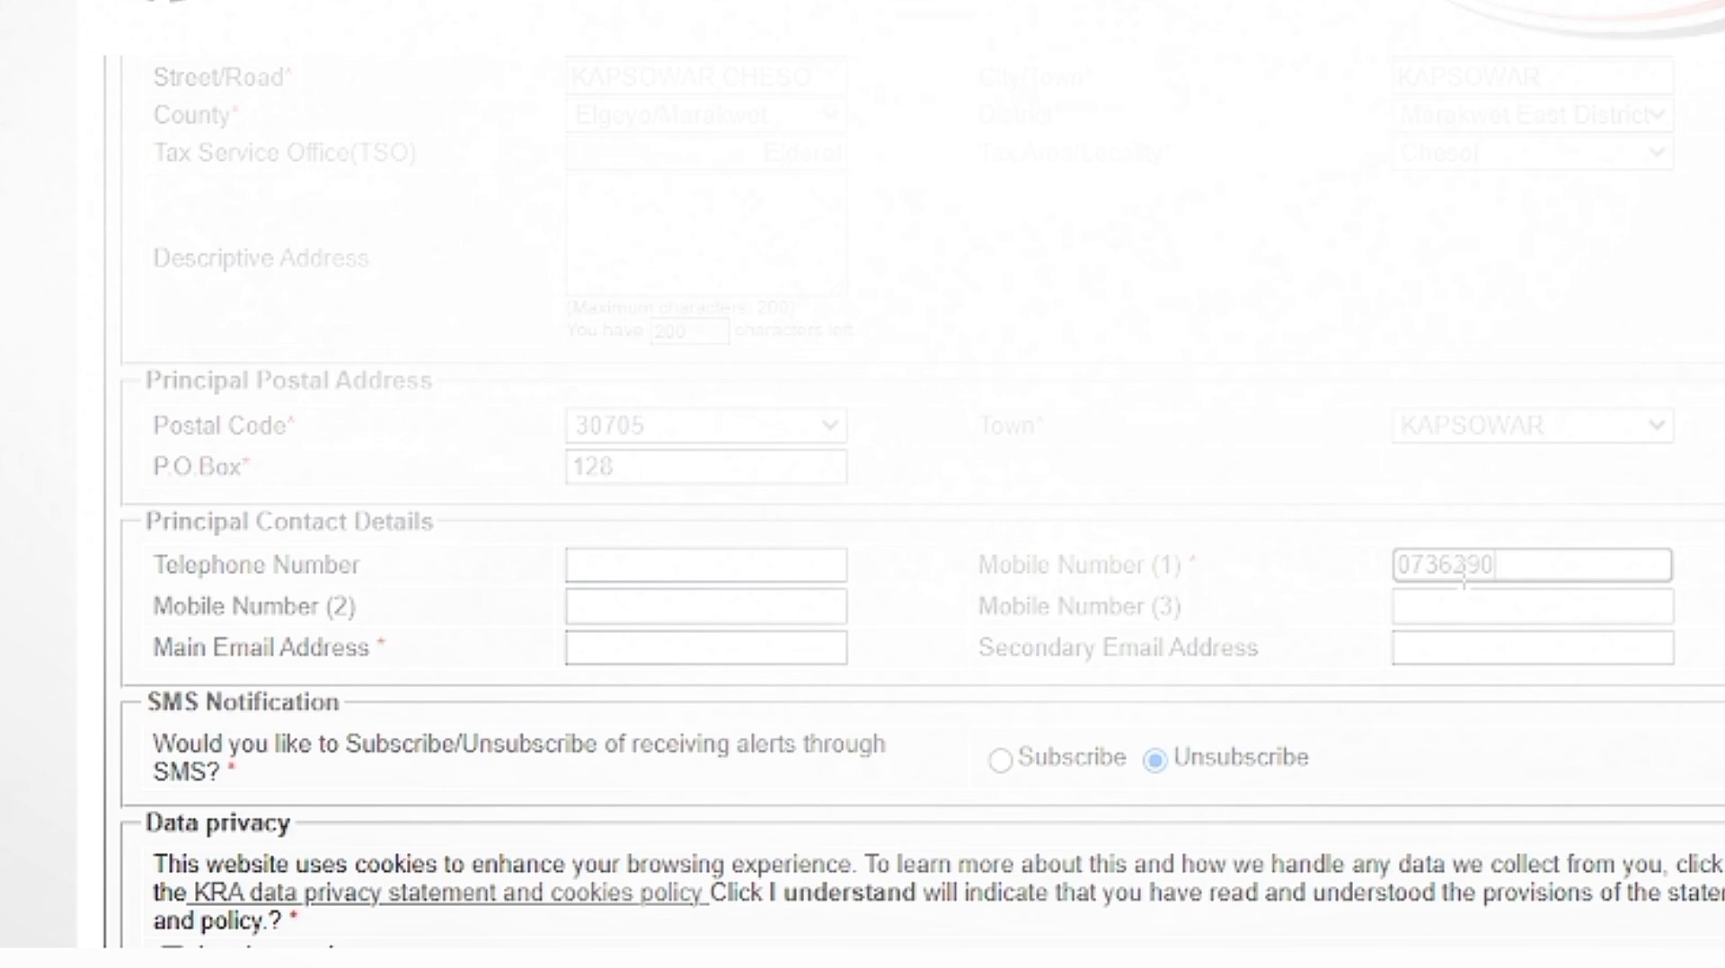
Enter the applicant's first mobile number and main email address, then request an email OTP
{"action": "left_click", "coordinate": [693, 648]}
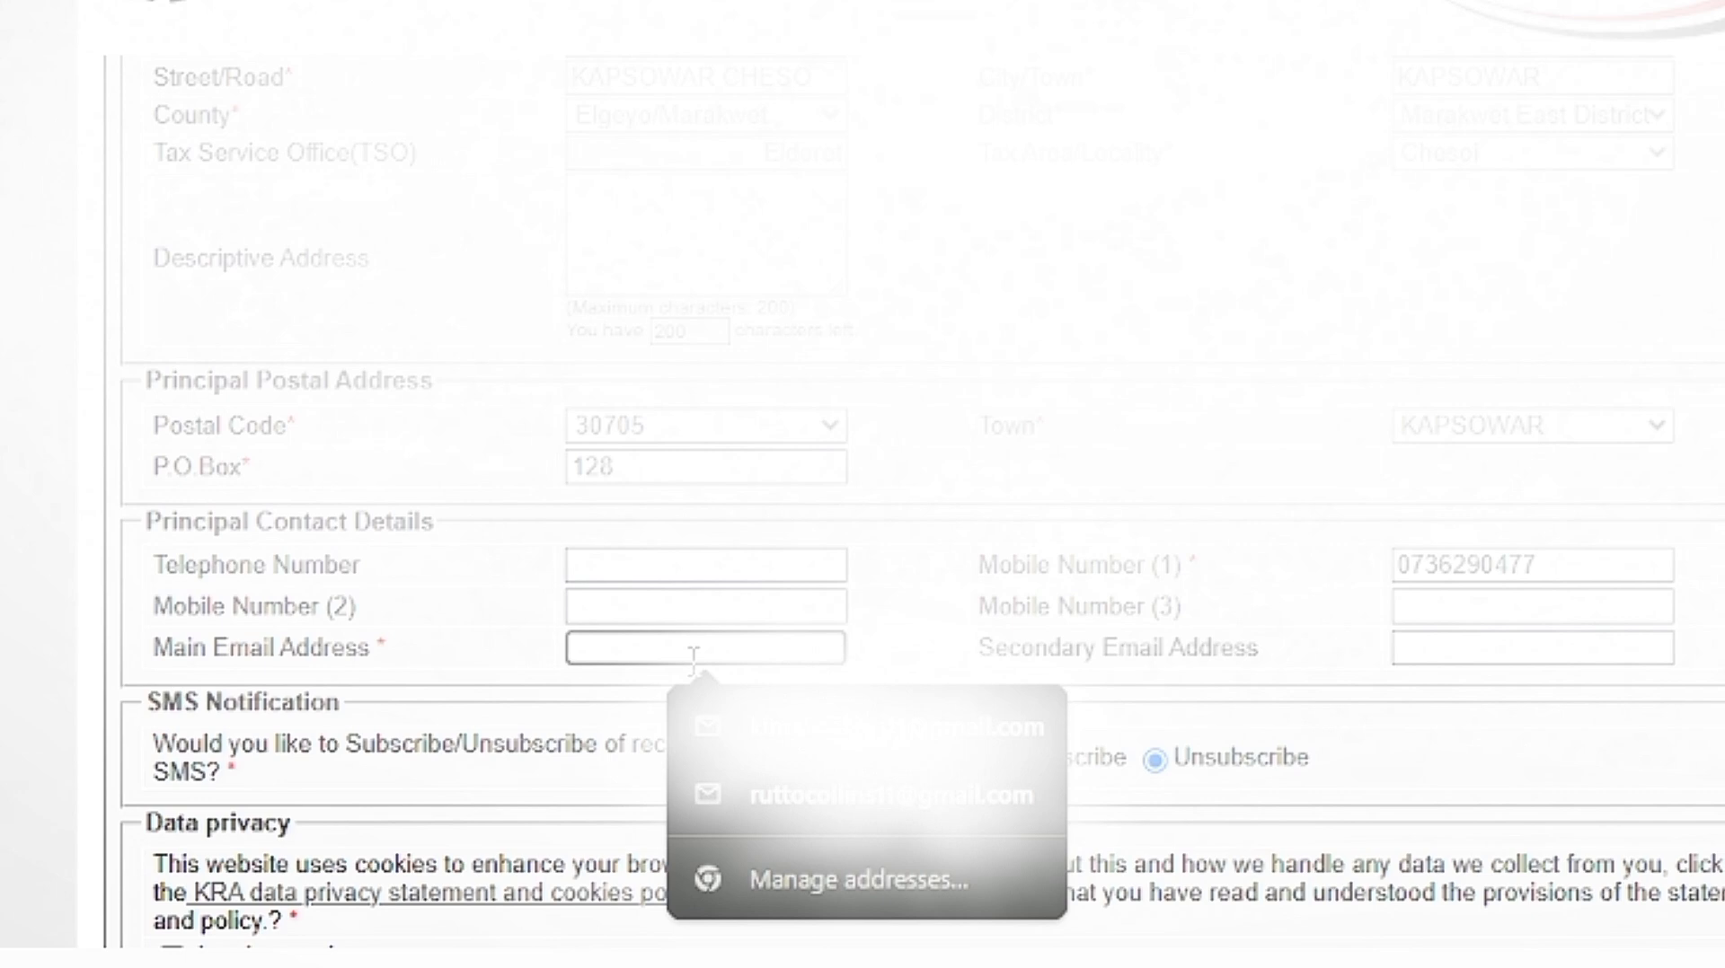
{"action": "left_click", "coordinate": [889, 727]}
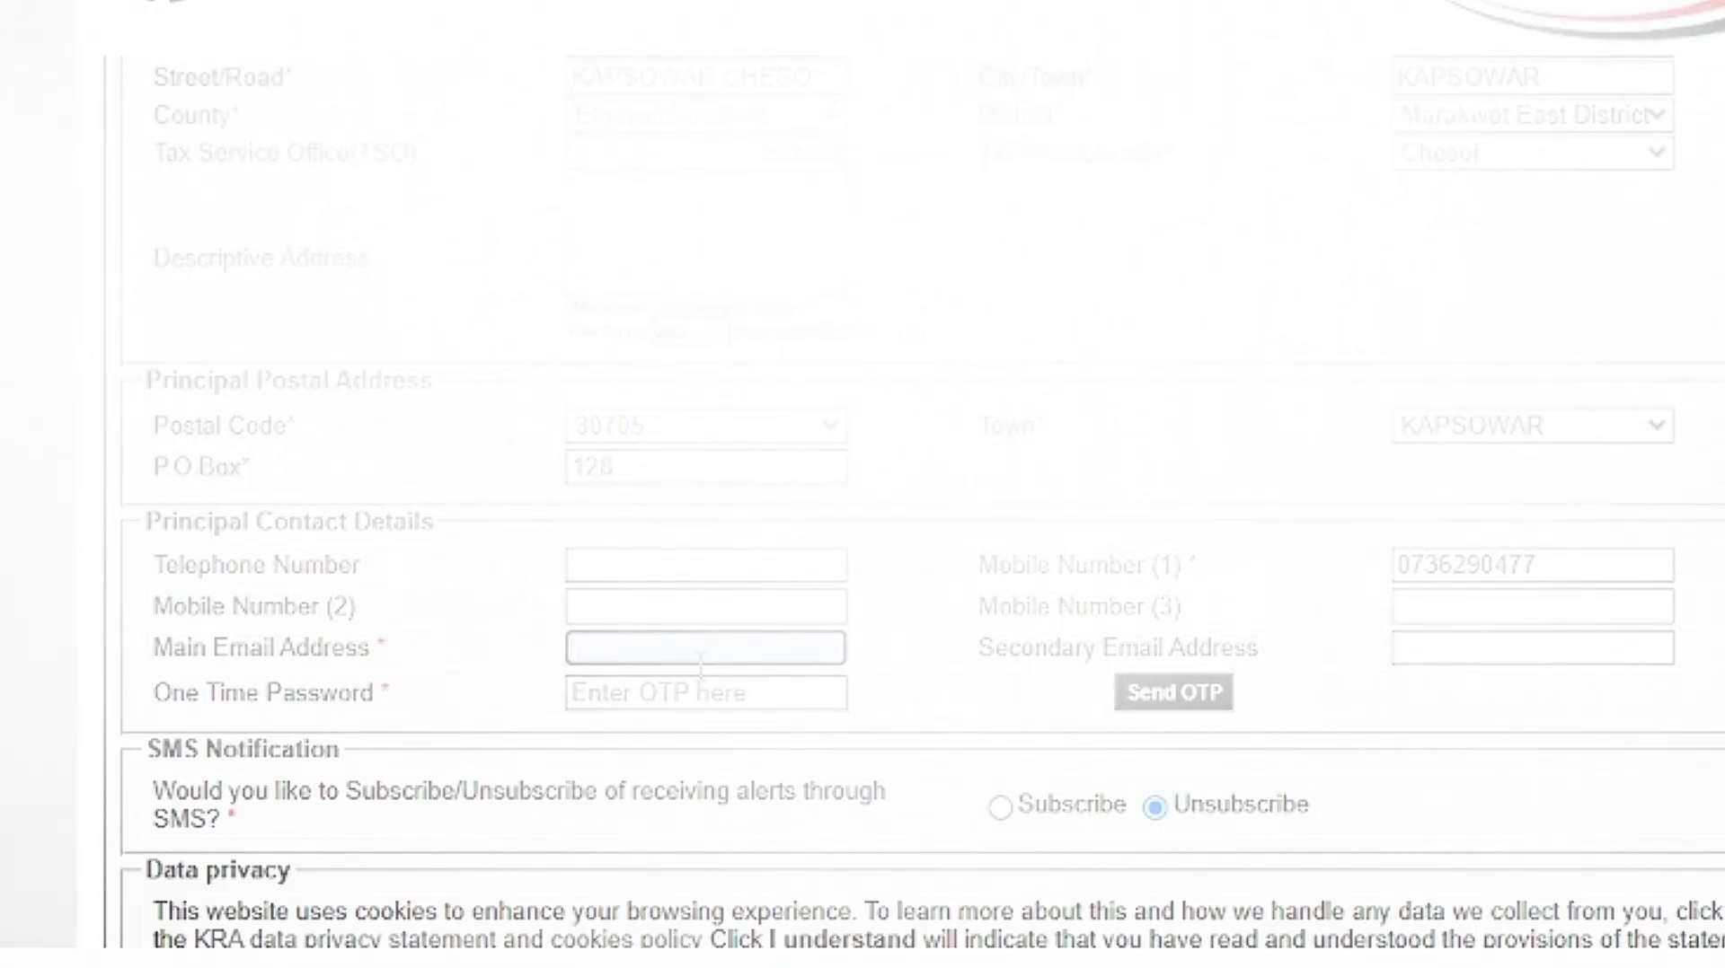
{"action": "left_click", "coordinate": [672, 648]}
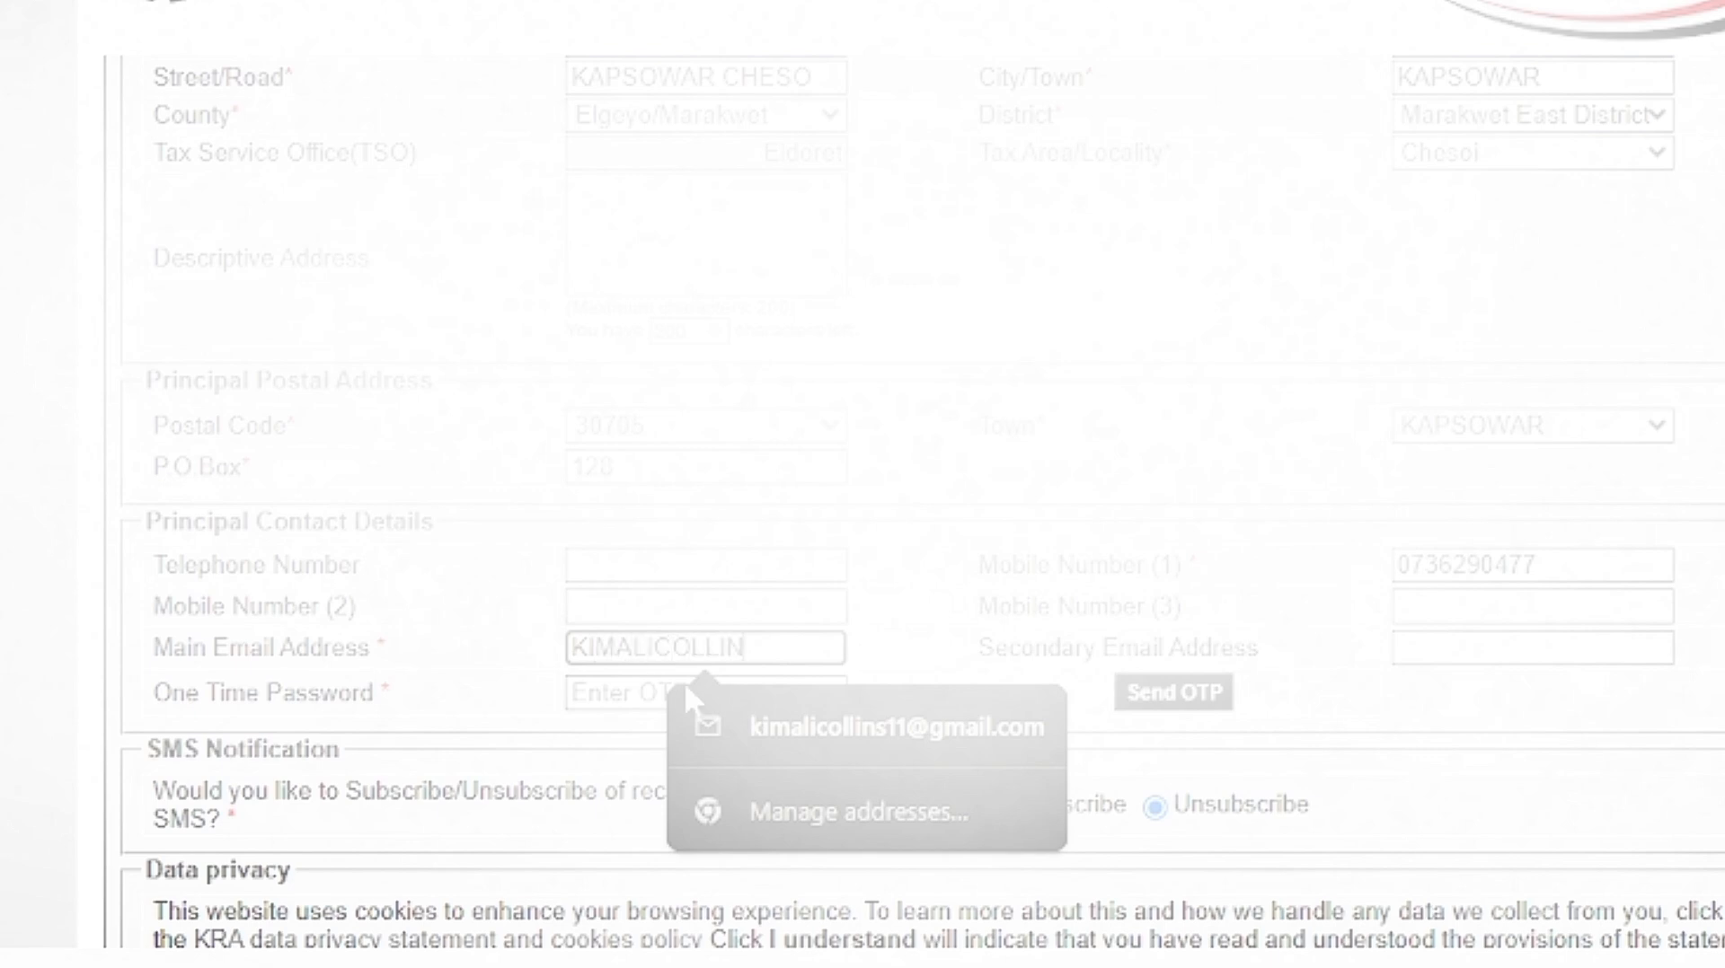
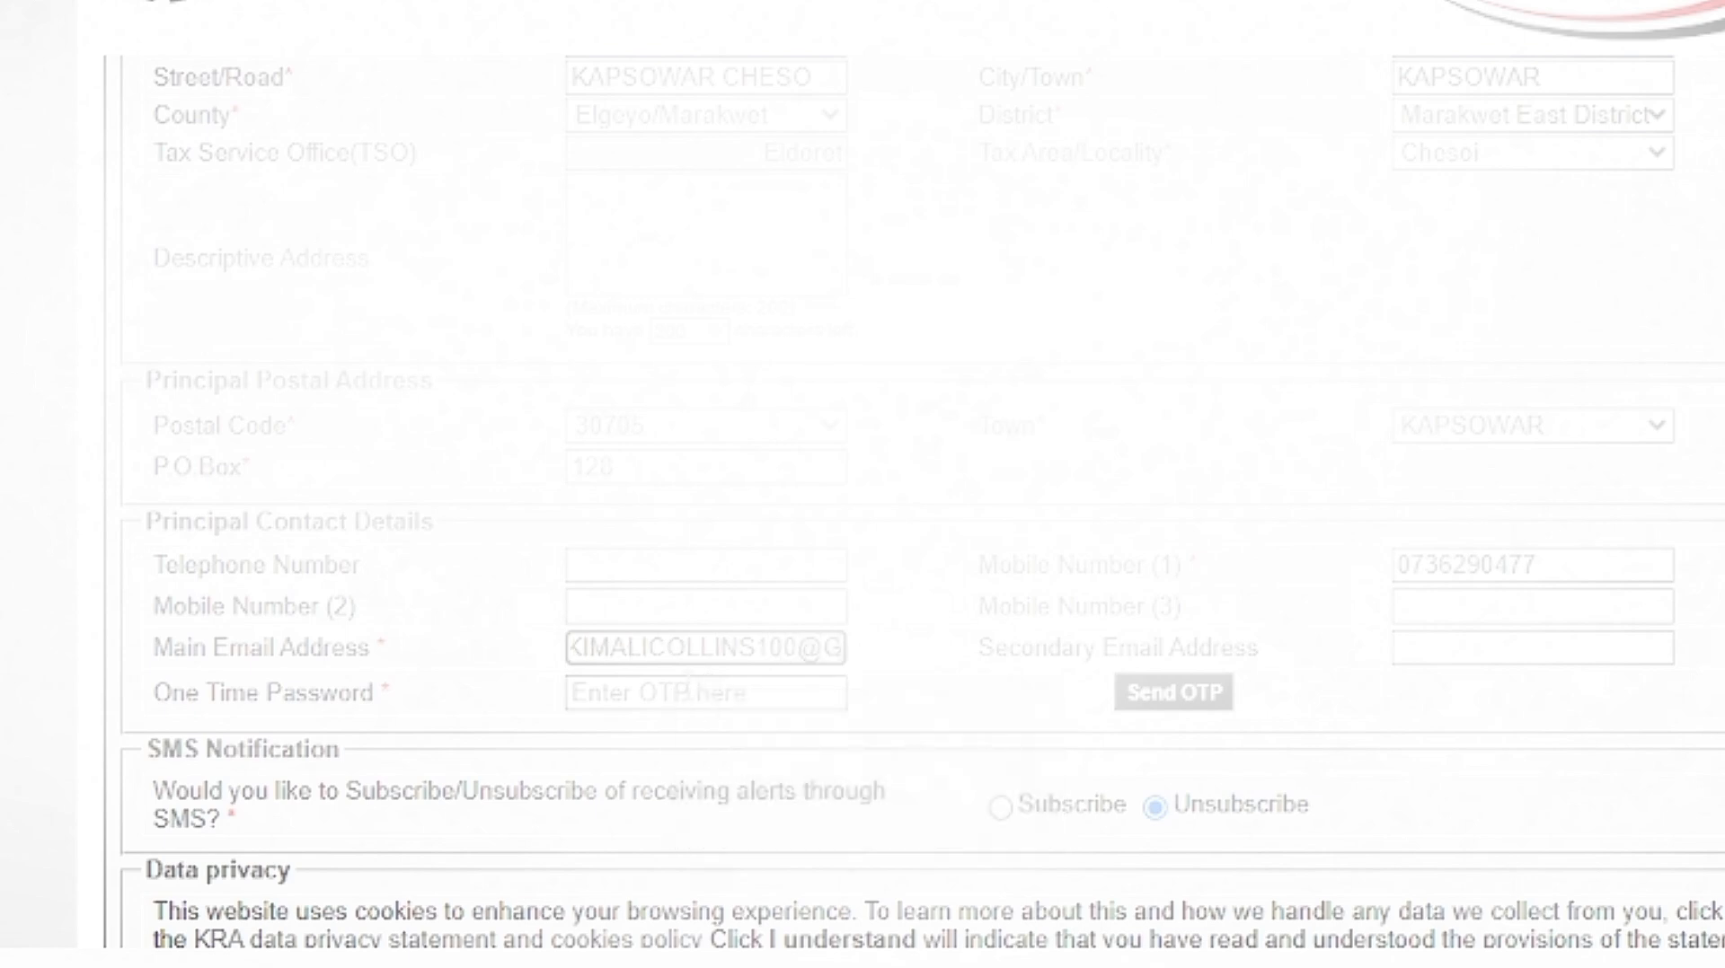
{"action": "left_click", "coordinate": [1179, 697]}
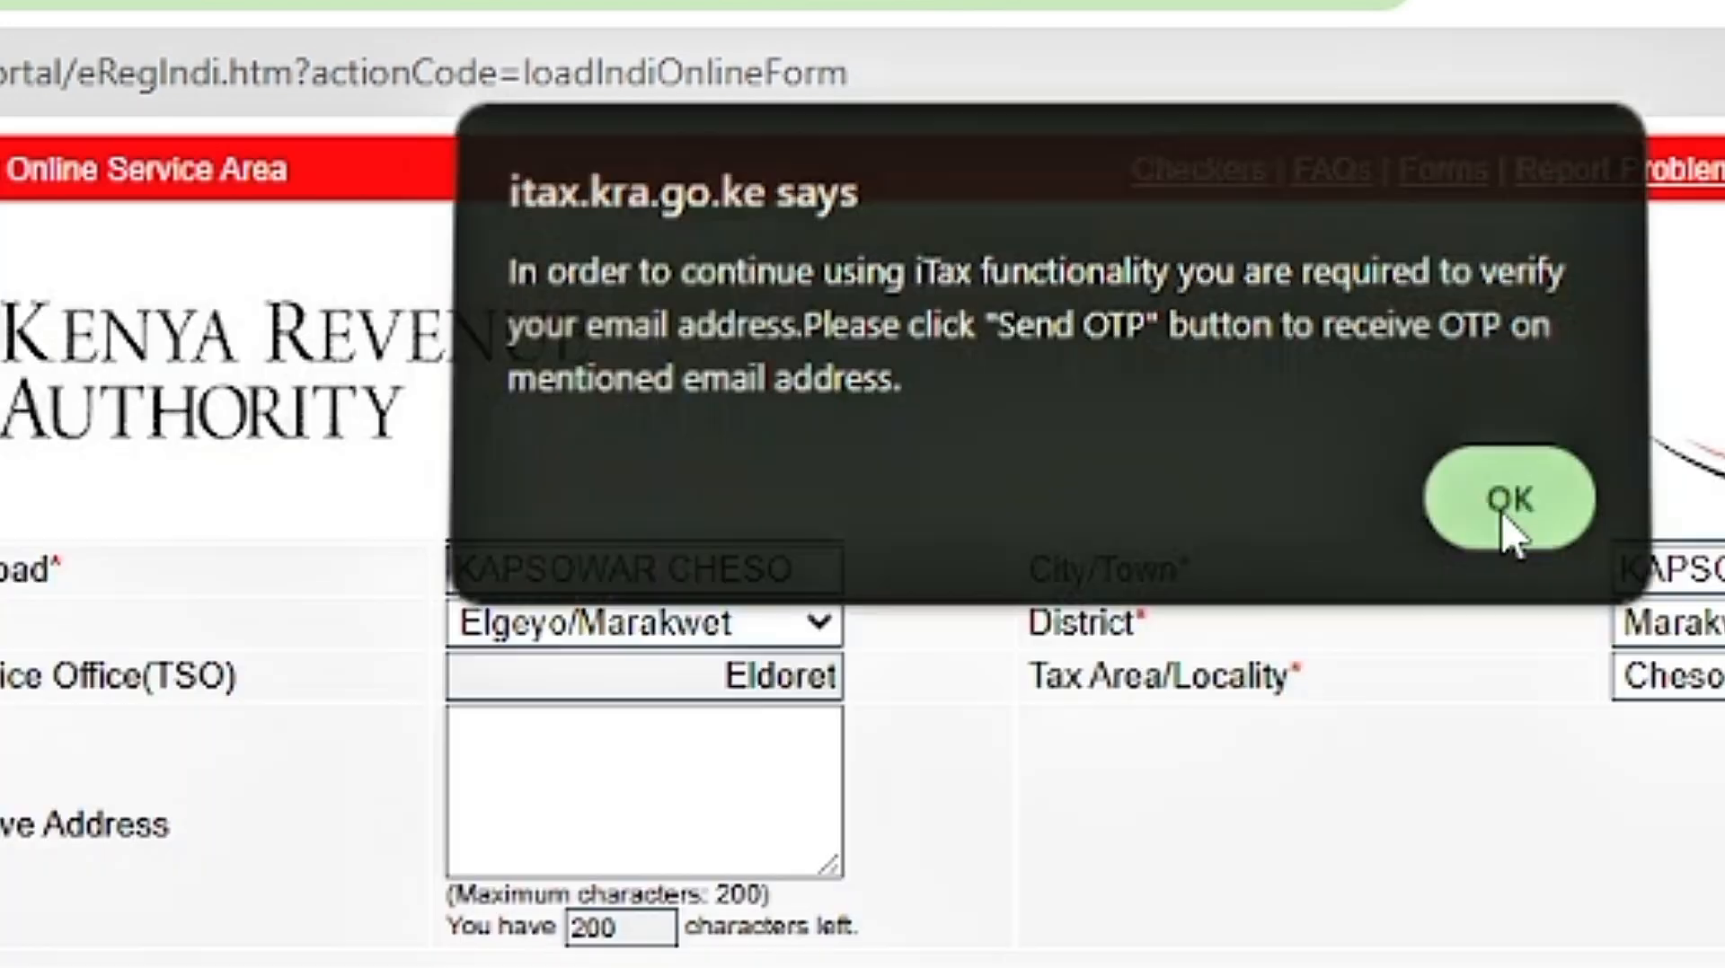
{"action": "left_click", "coordinate": [1504, 514]}
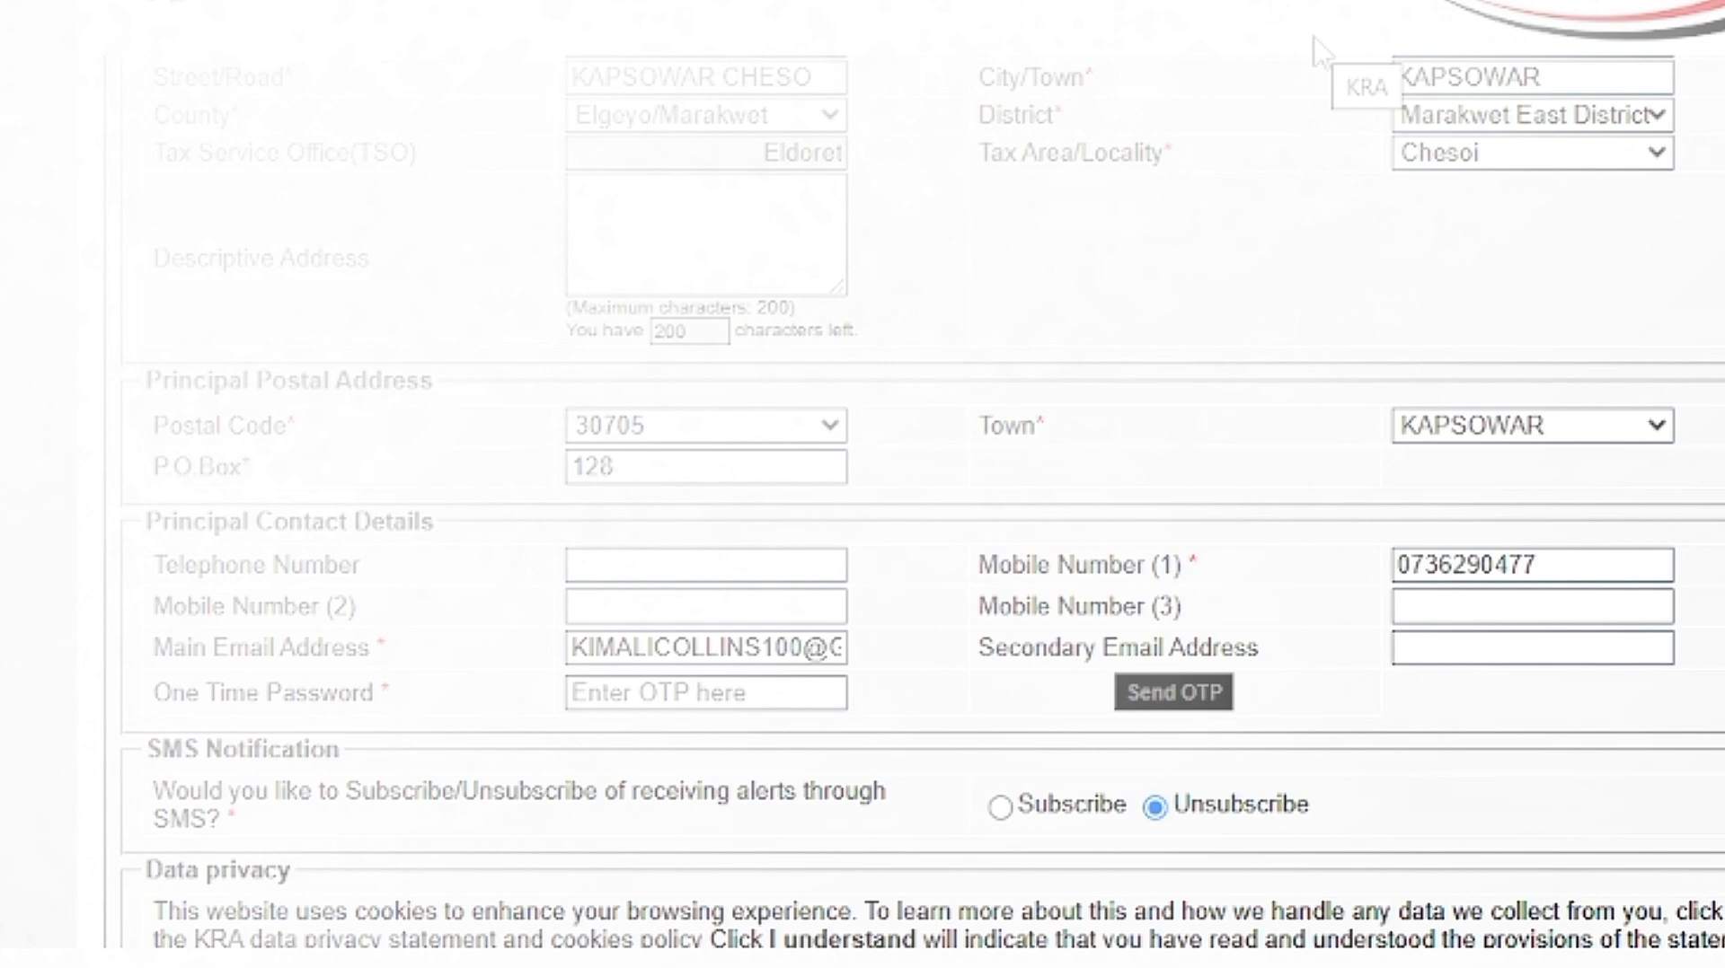
Enter the emailed one-time password and accept the data privacy statement
{"action": "left_click", "coordinate": [628, 694]}
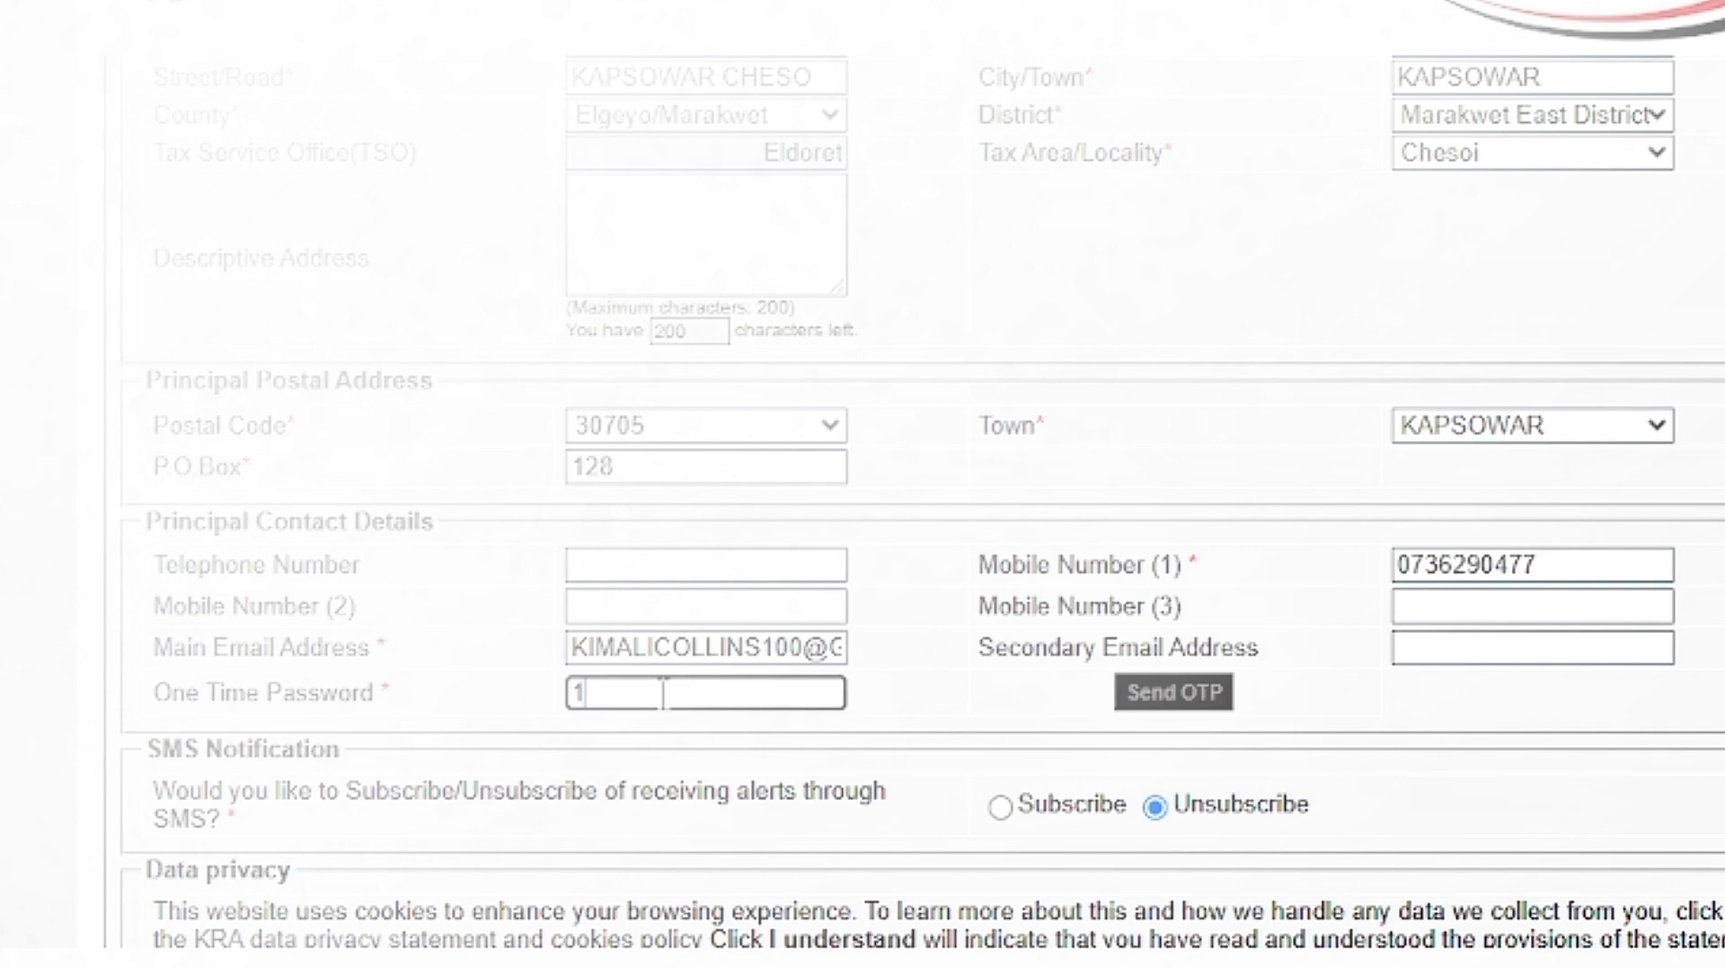
{"action": "left_click", "coordinate": [1308, 694]}
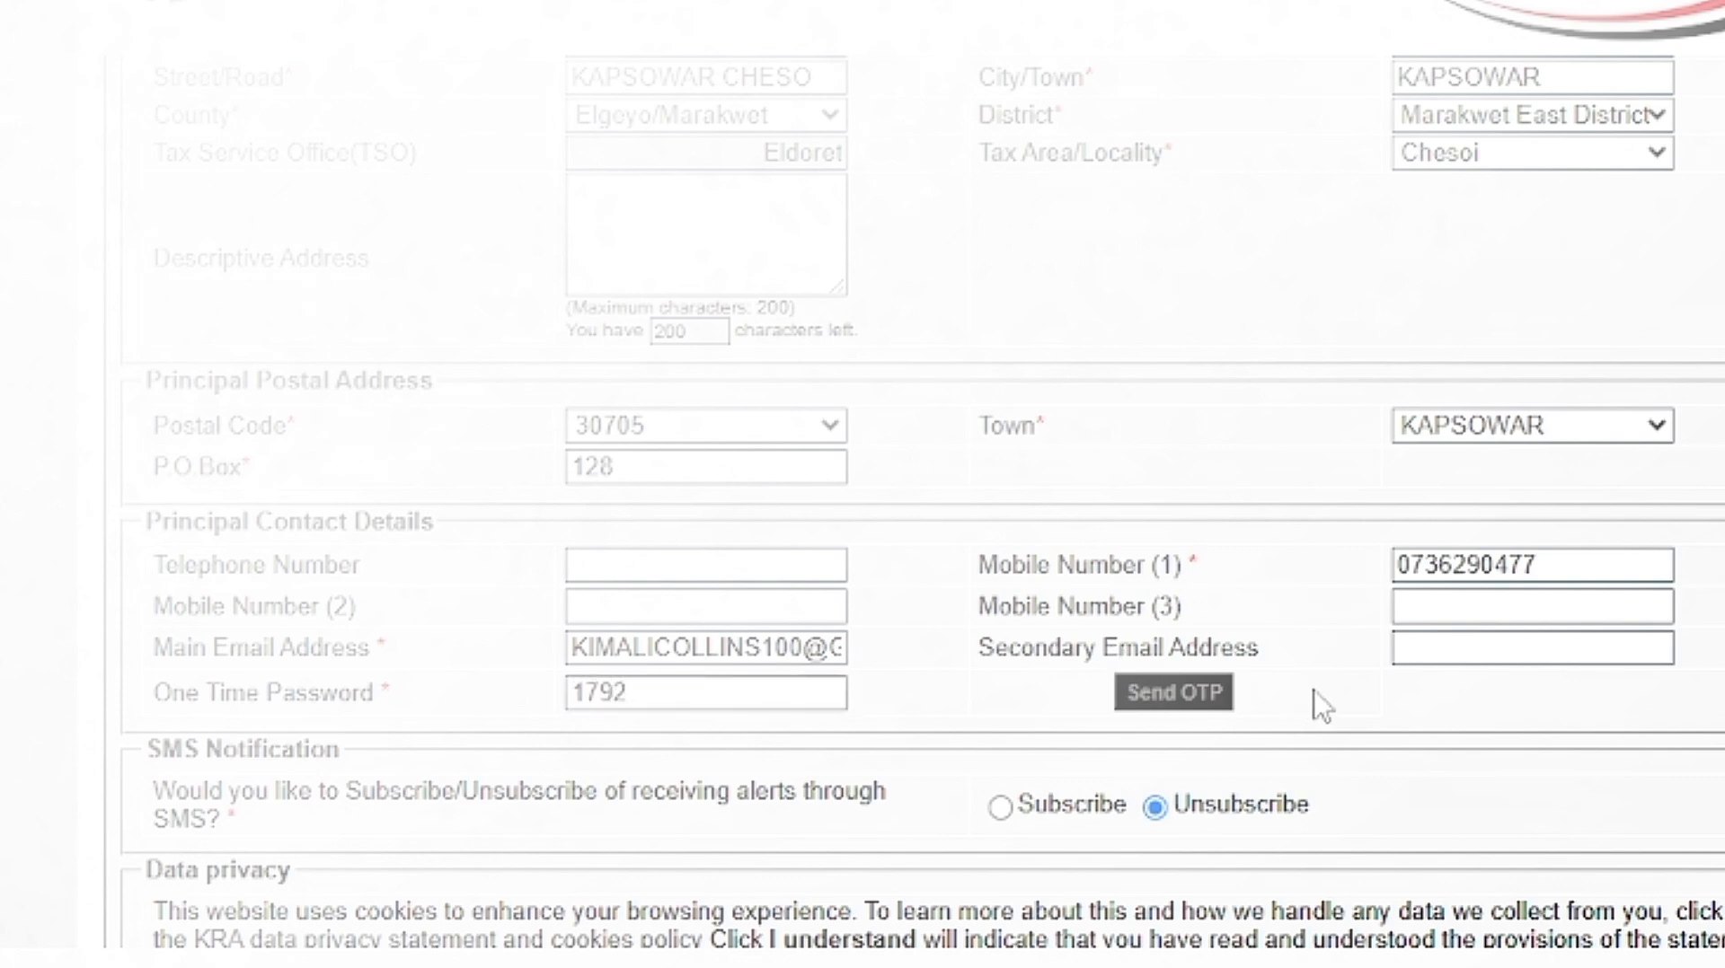
{"action": "scroll", "coordinate": [741, 796], "scroll_direction": "down", "scroll_amount": 4}
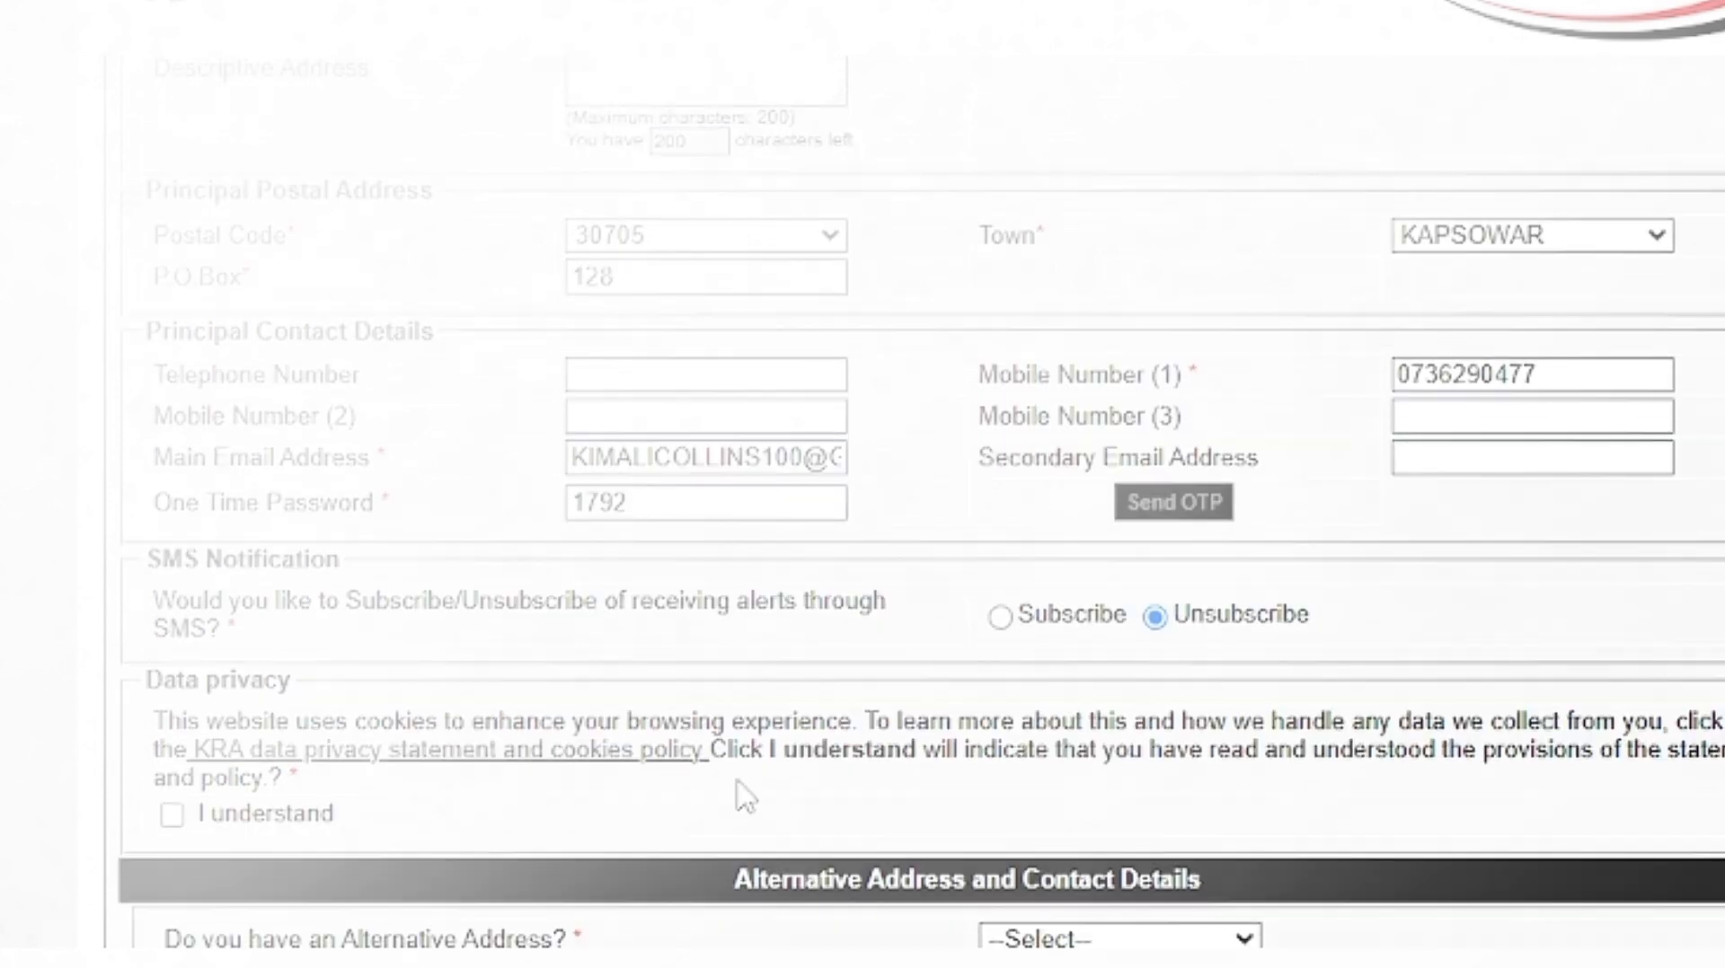
{"action": "scroll", "coordinate": [741, 797], "scroll_direction": "down", "scroll_amount": 2}
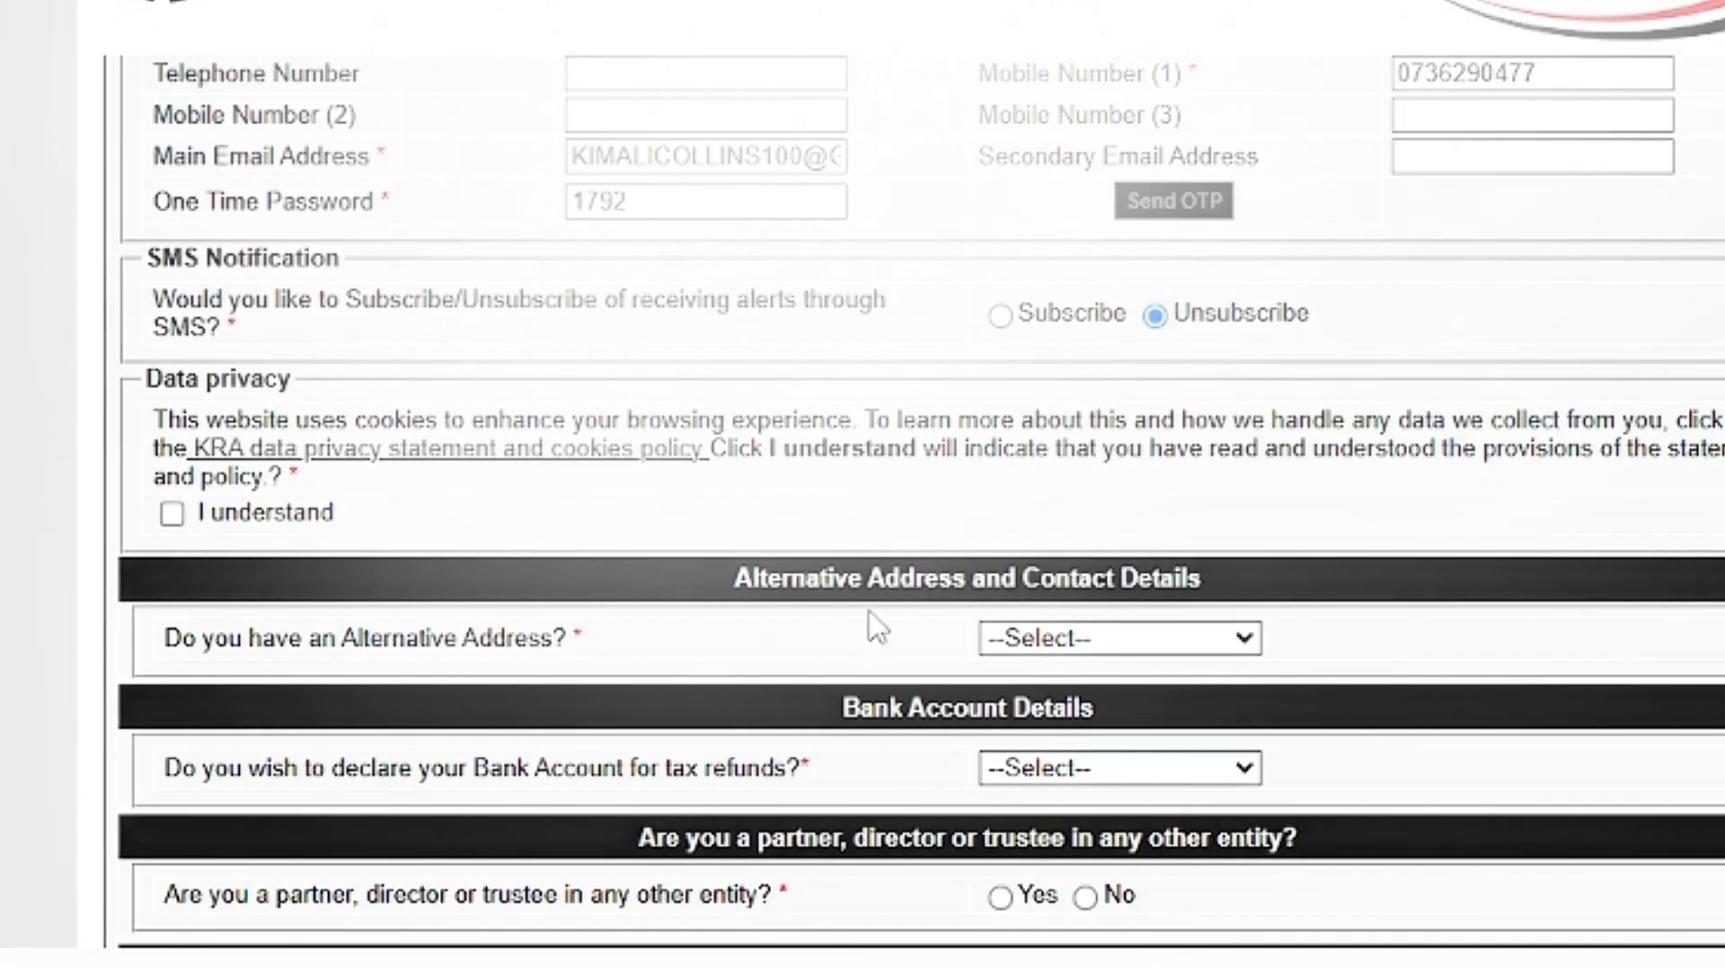
{"action": "left_click", "coordinate": [729, 201]}
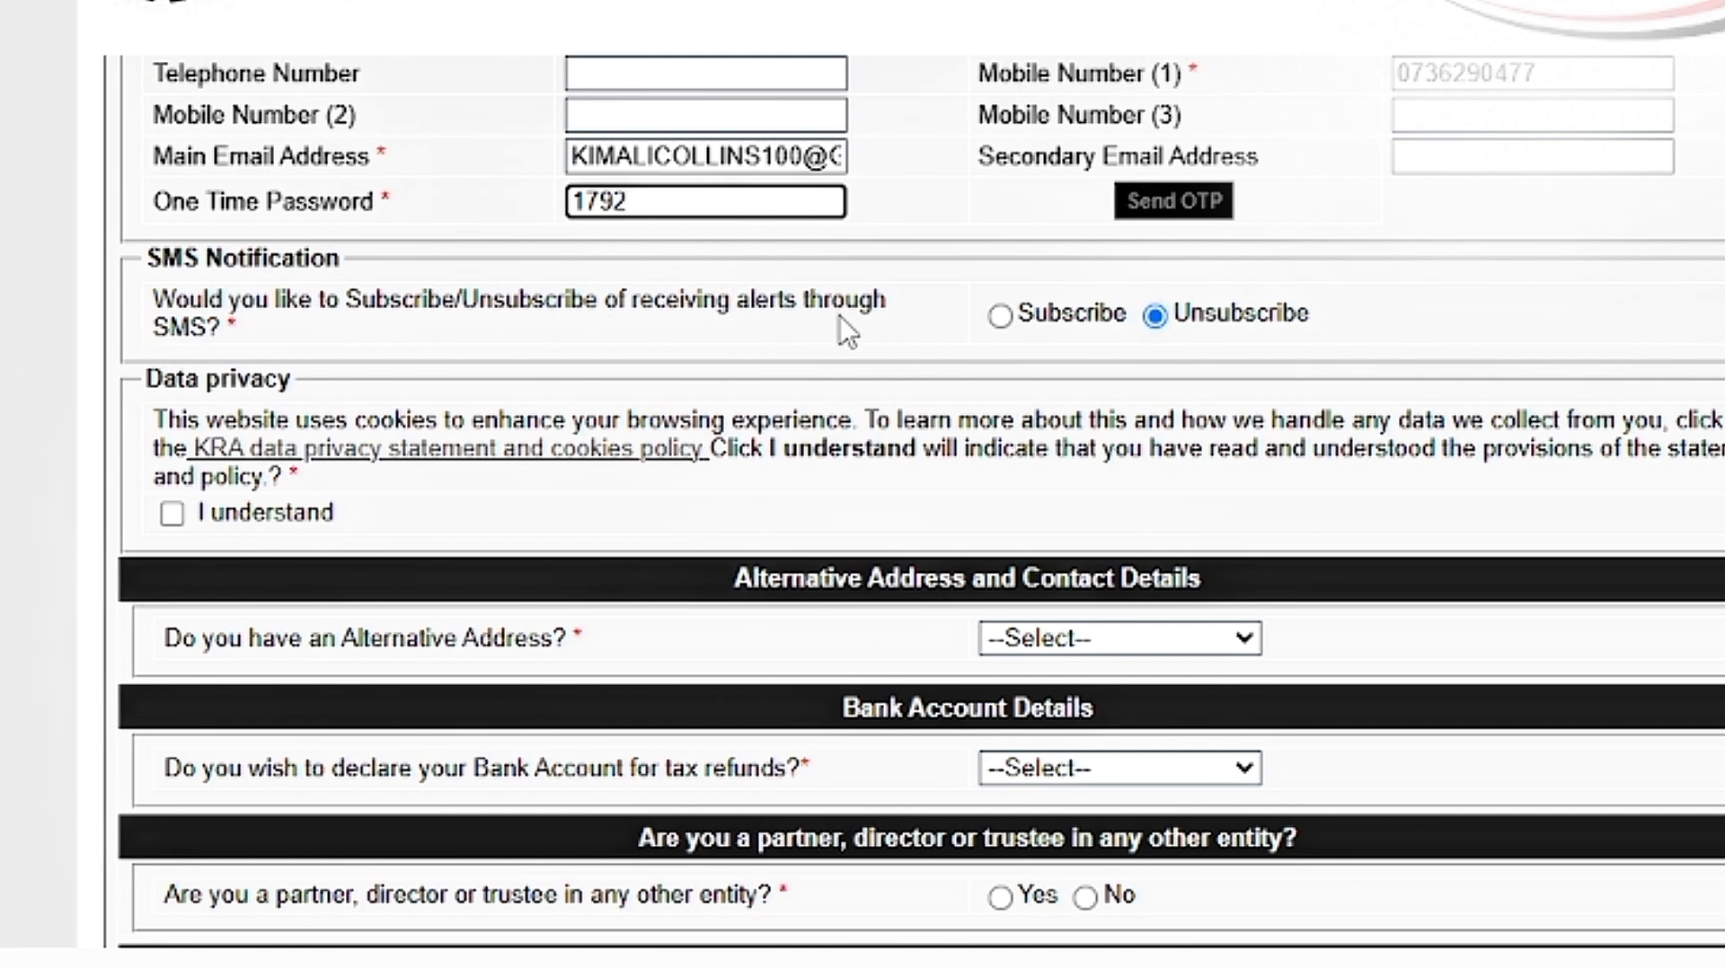
{"action": "left_click", "coordinate": [172, 524]}
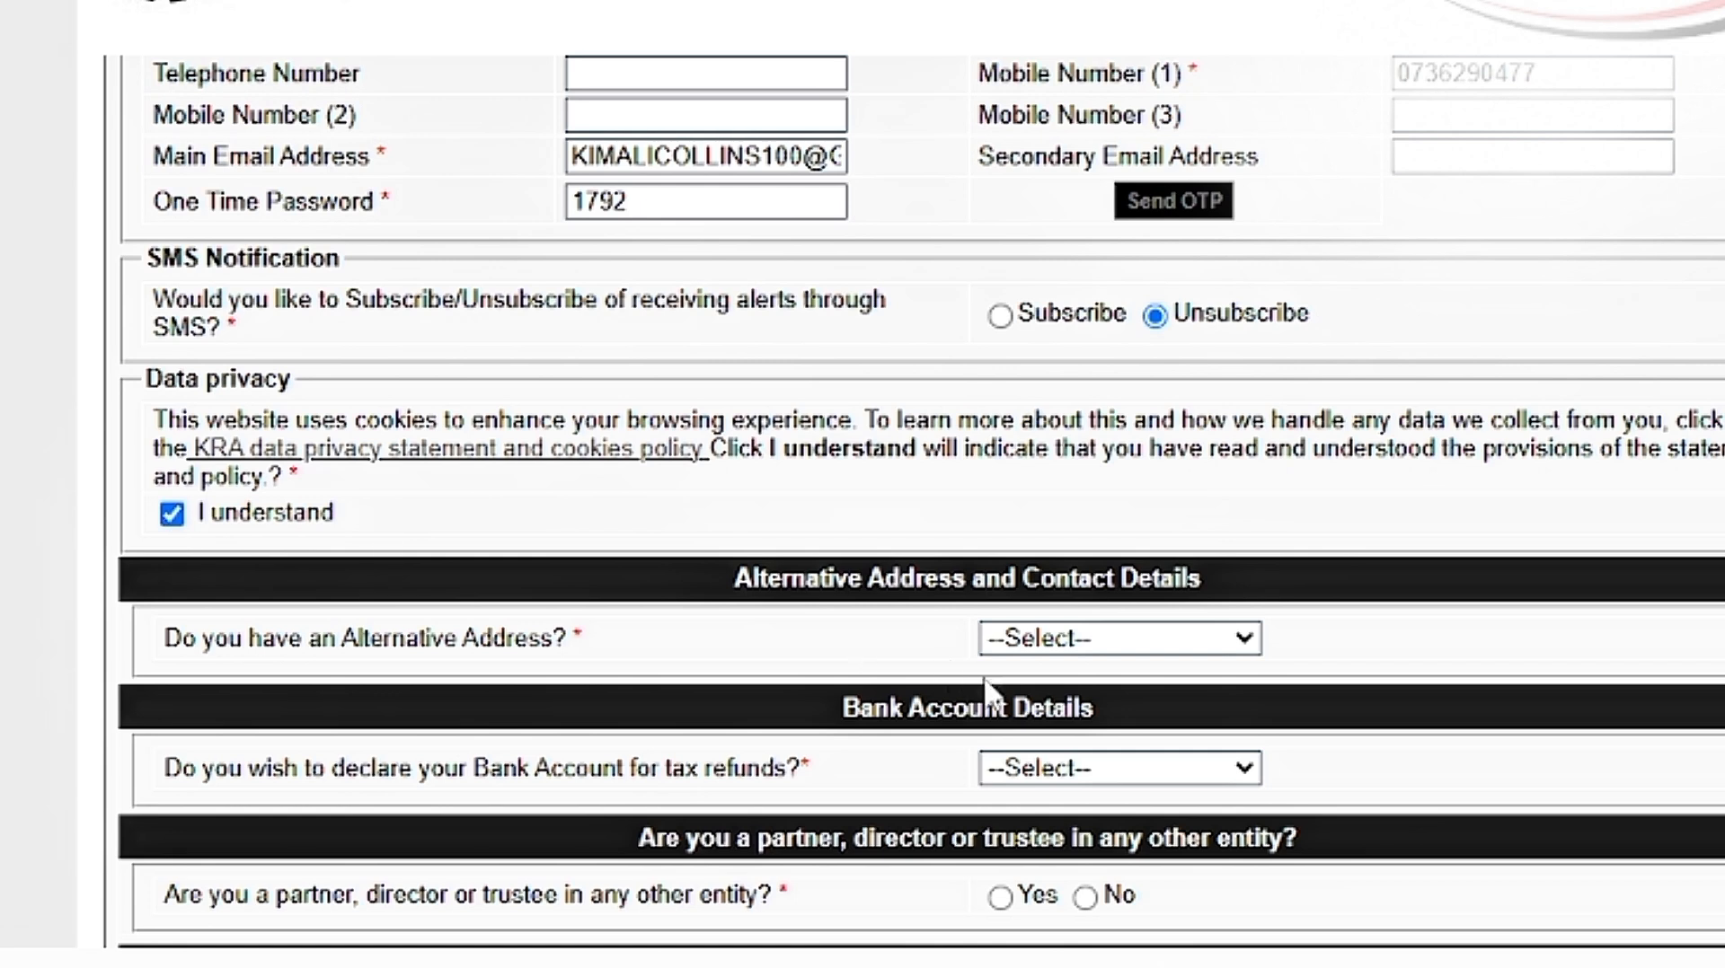
Answer No to alternative address, refund bank account, partner/director and related-taxpayer questions
{"action": "left_click", "coordinate": [1080, 656]}
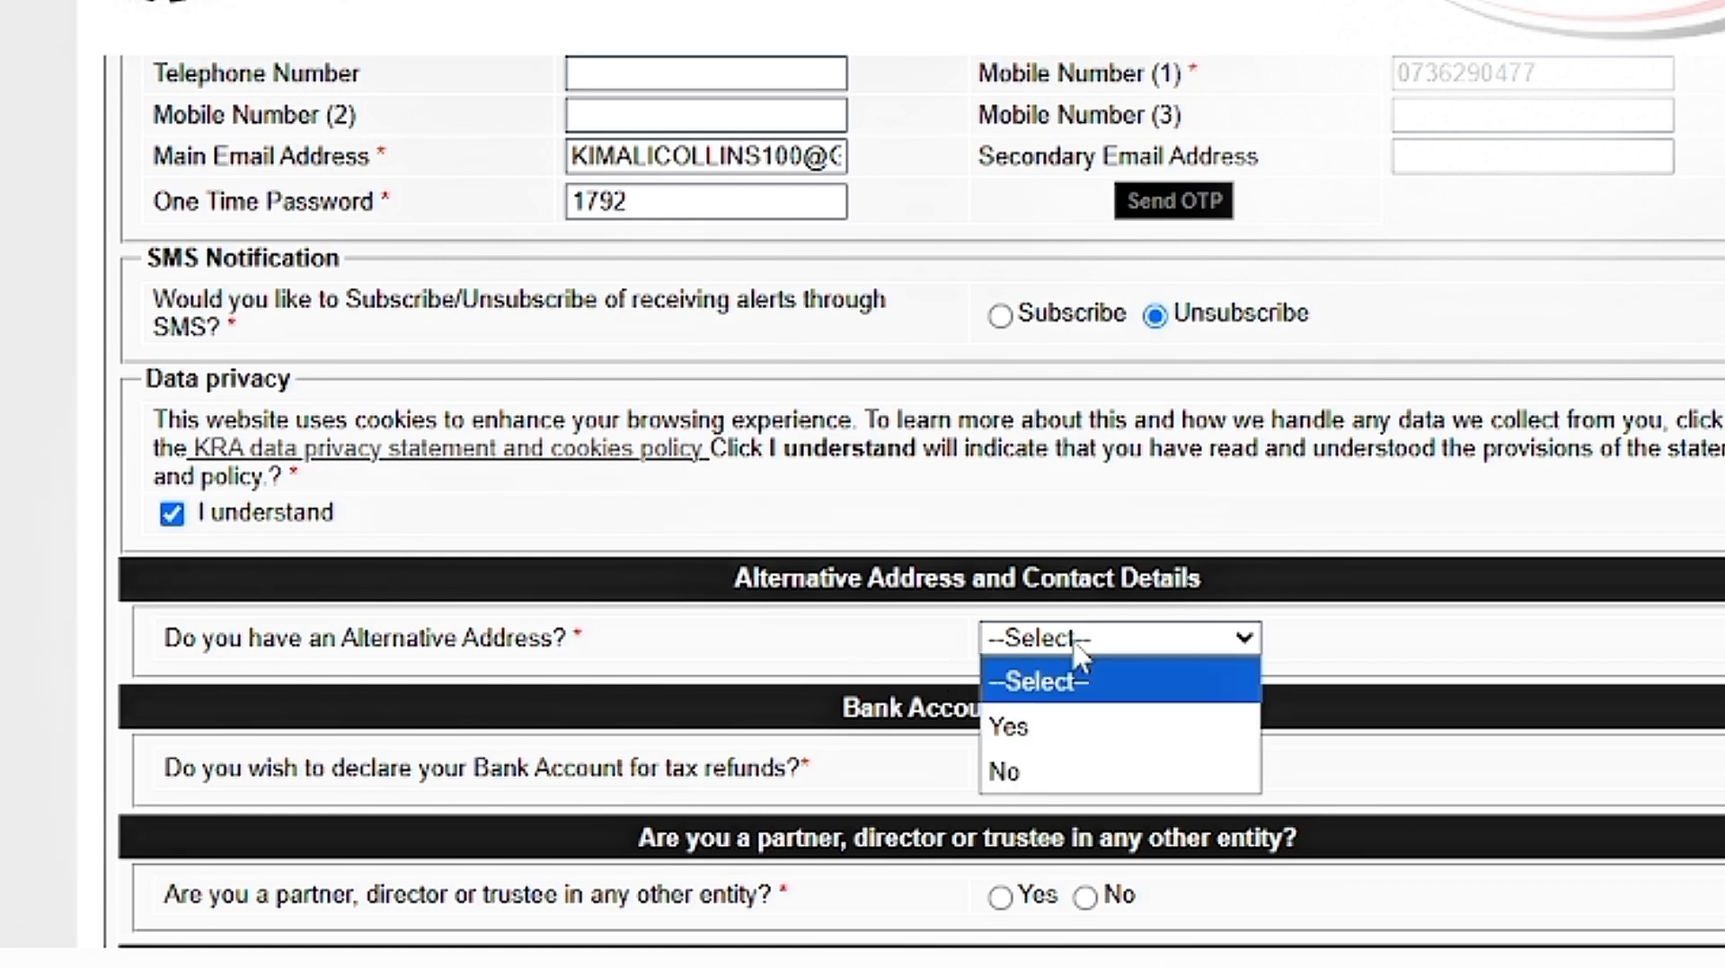
{"action": "left_click", "coordinate": [1000, 774]}
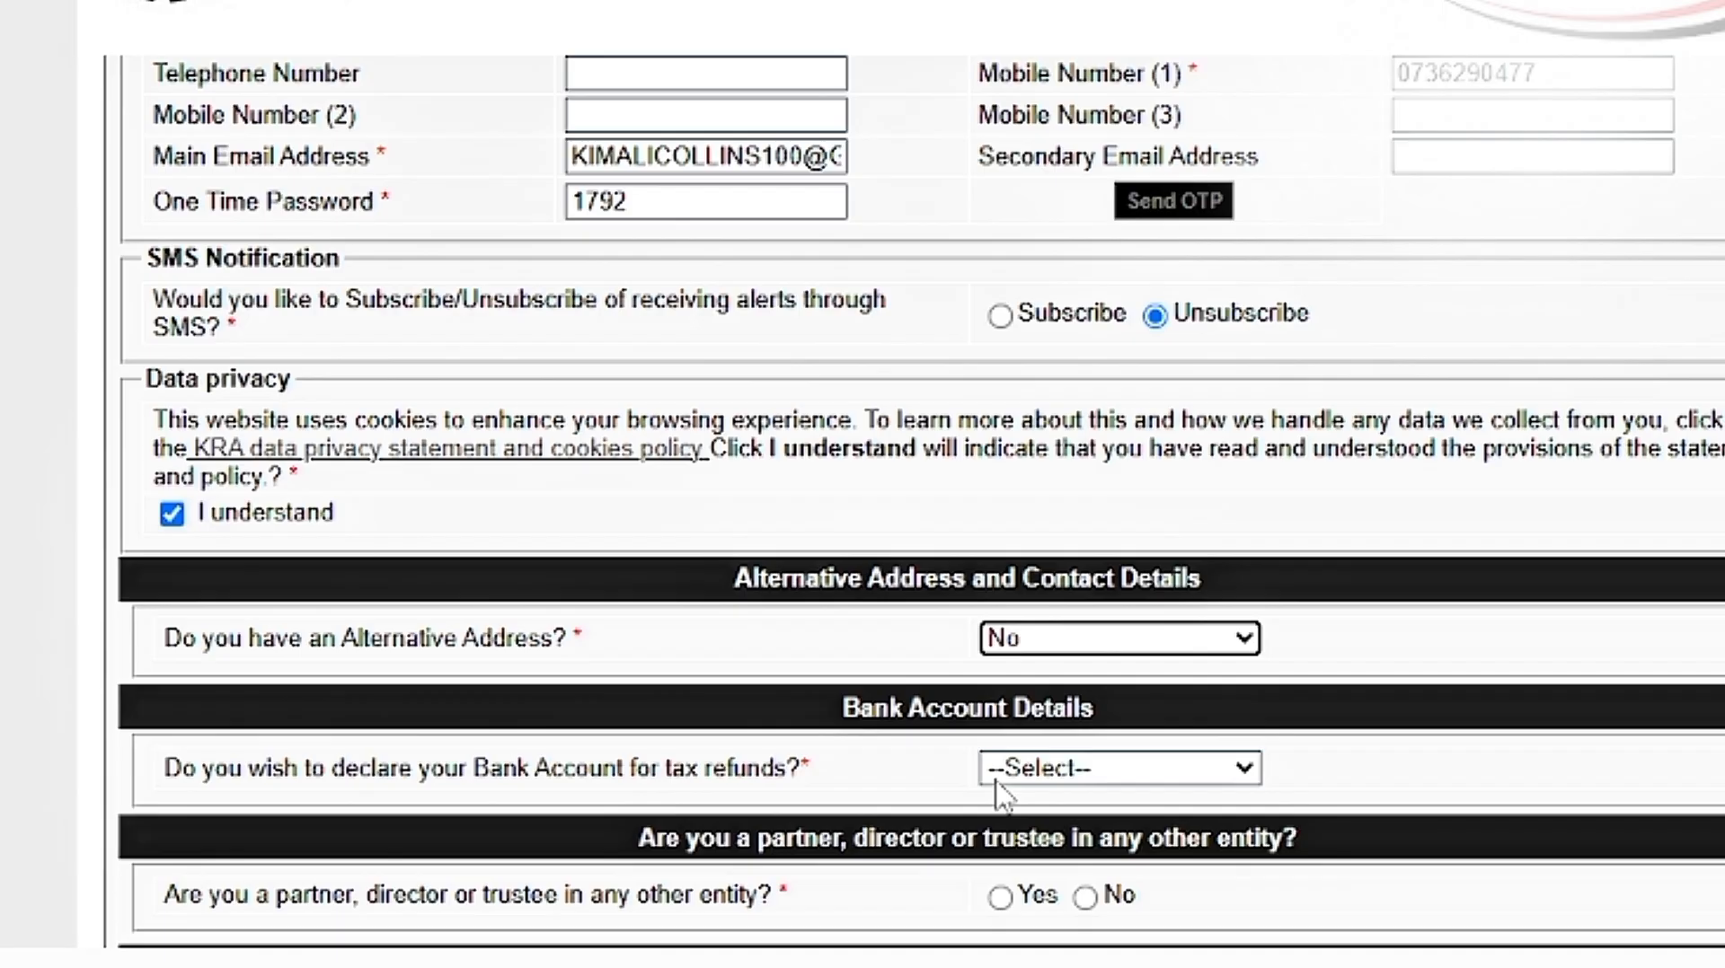
{"action": "scroll", "coordinate": [998, 795], "scroll_direction": "down", "scroll_amount": 2}
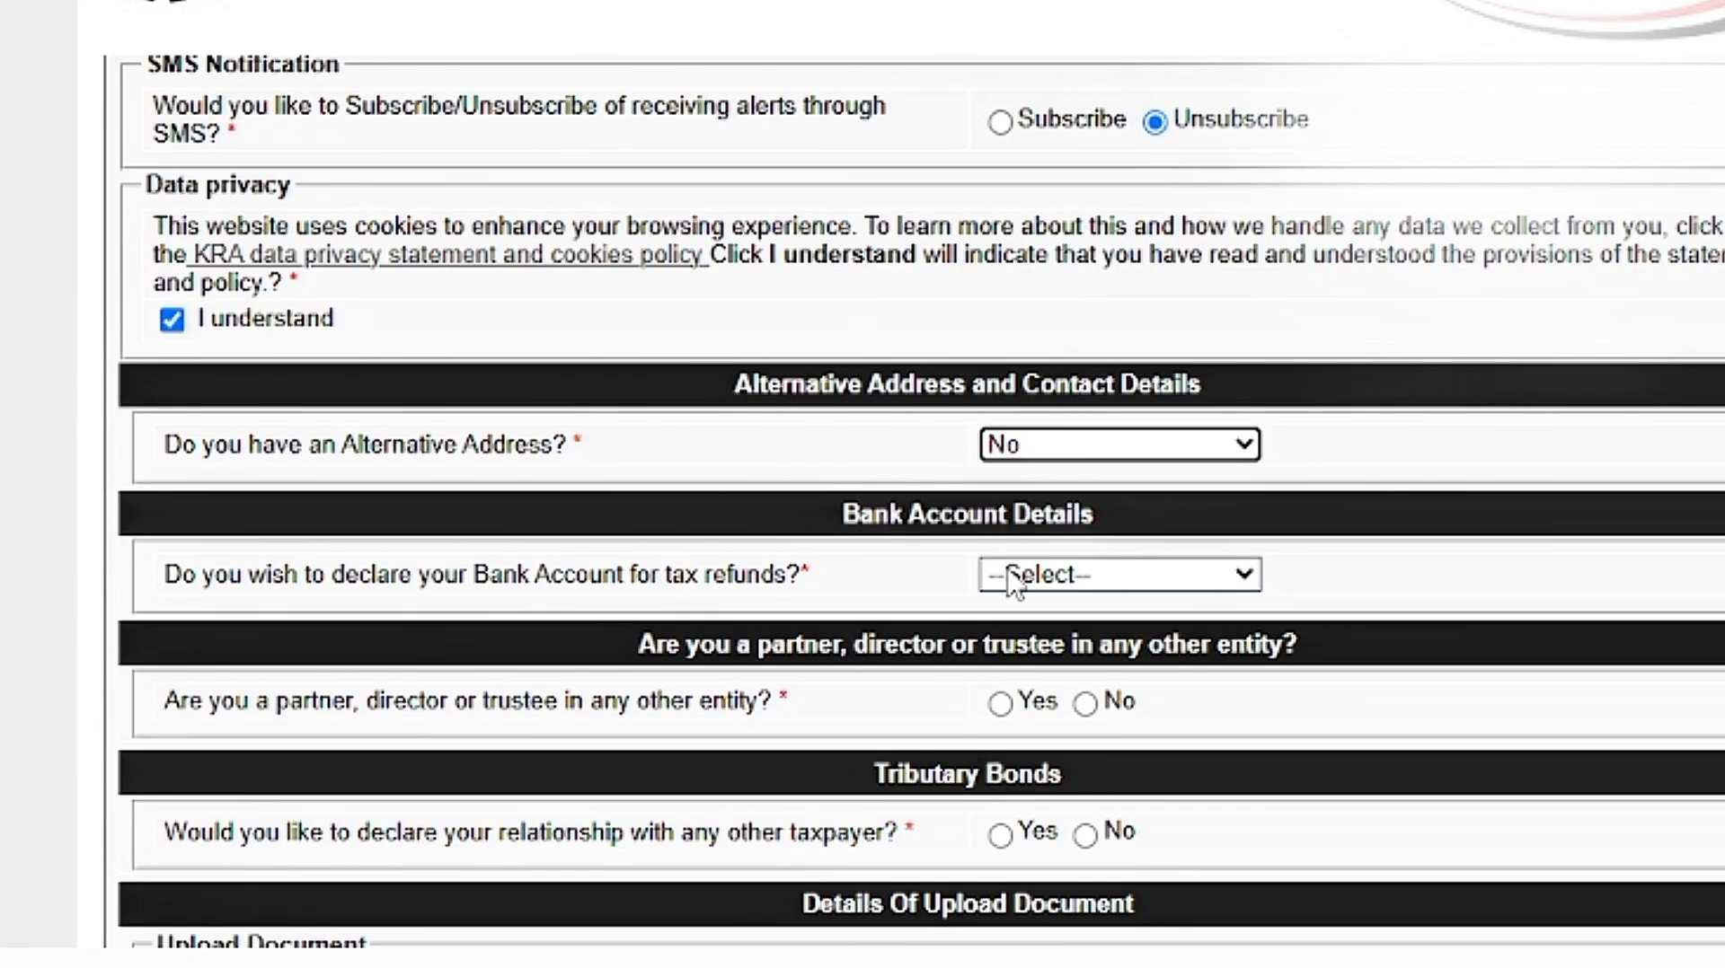
{"action": "left_click", "coordinate": [1058, 573]}
{"action": "left_click", "coordinate": [1013, 701]}
{"action": "scroll", "coordinate": [1011, 688], "scroll_direction": "down", "scroll_amount": 3}
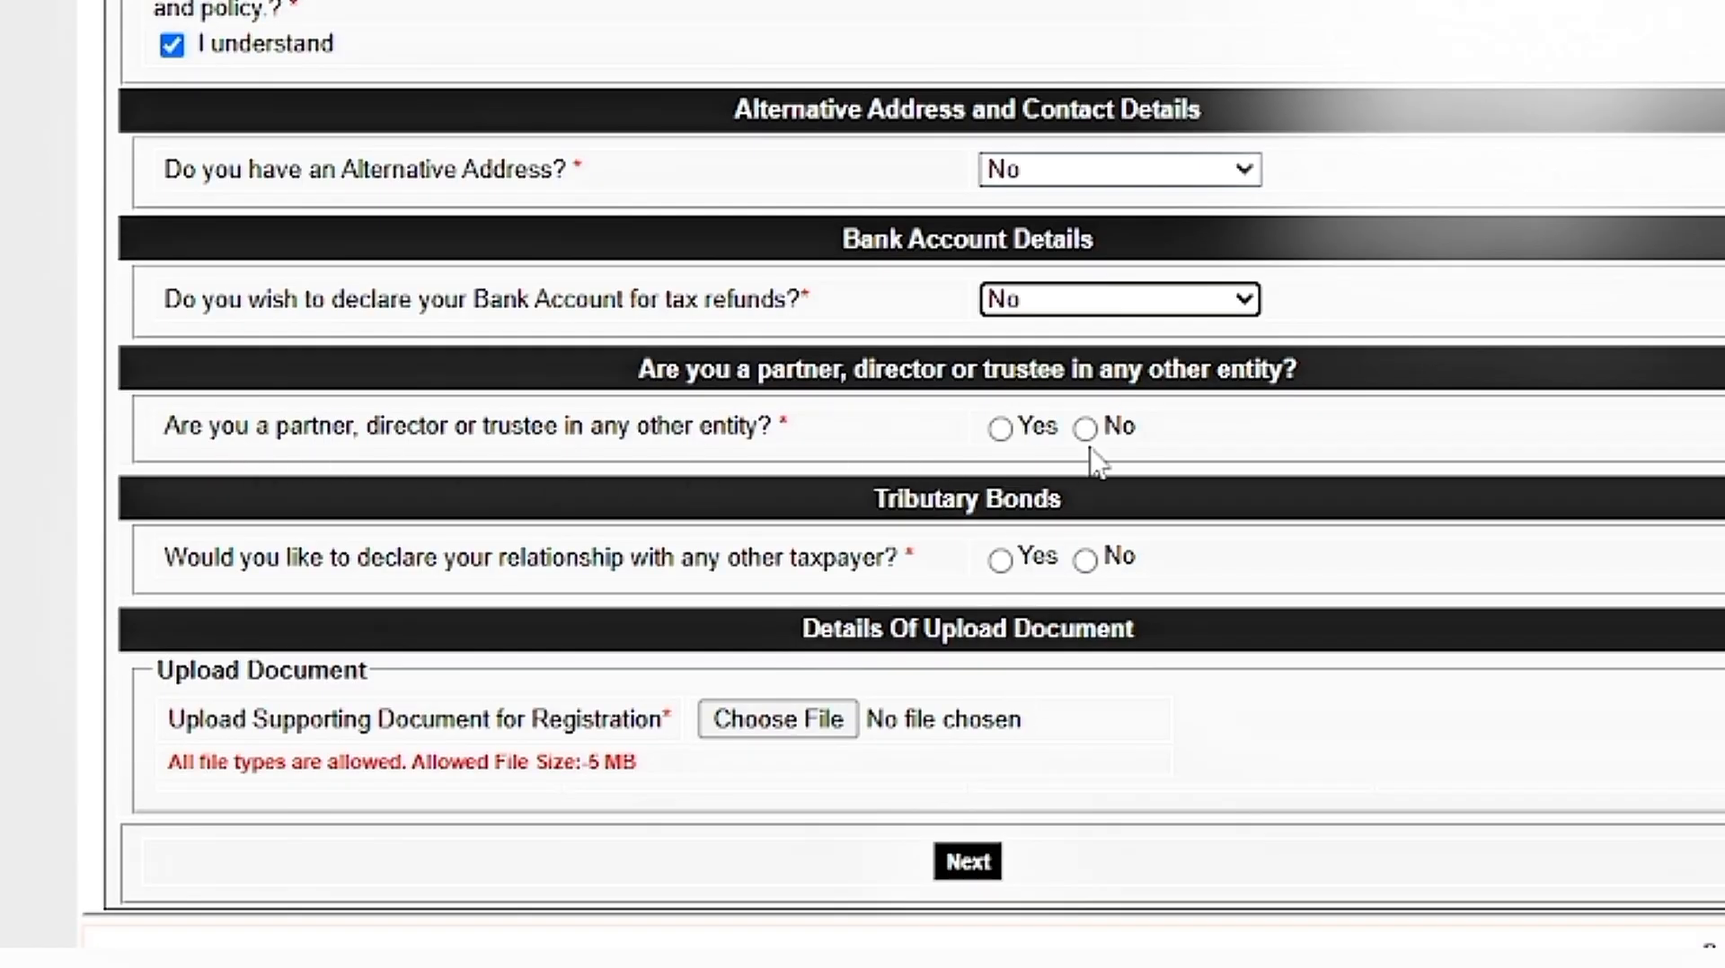
{"action": "left_click", "coordinate": [1070, 425]}
{"action": "left_click", "coordinate": [1085, 430]}
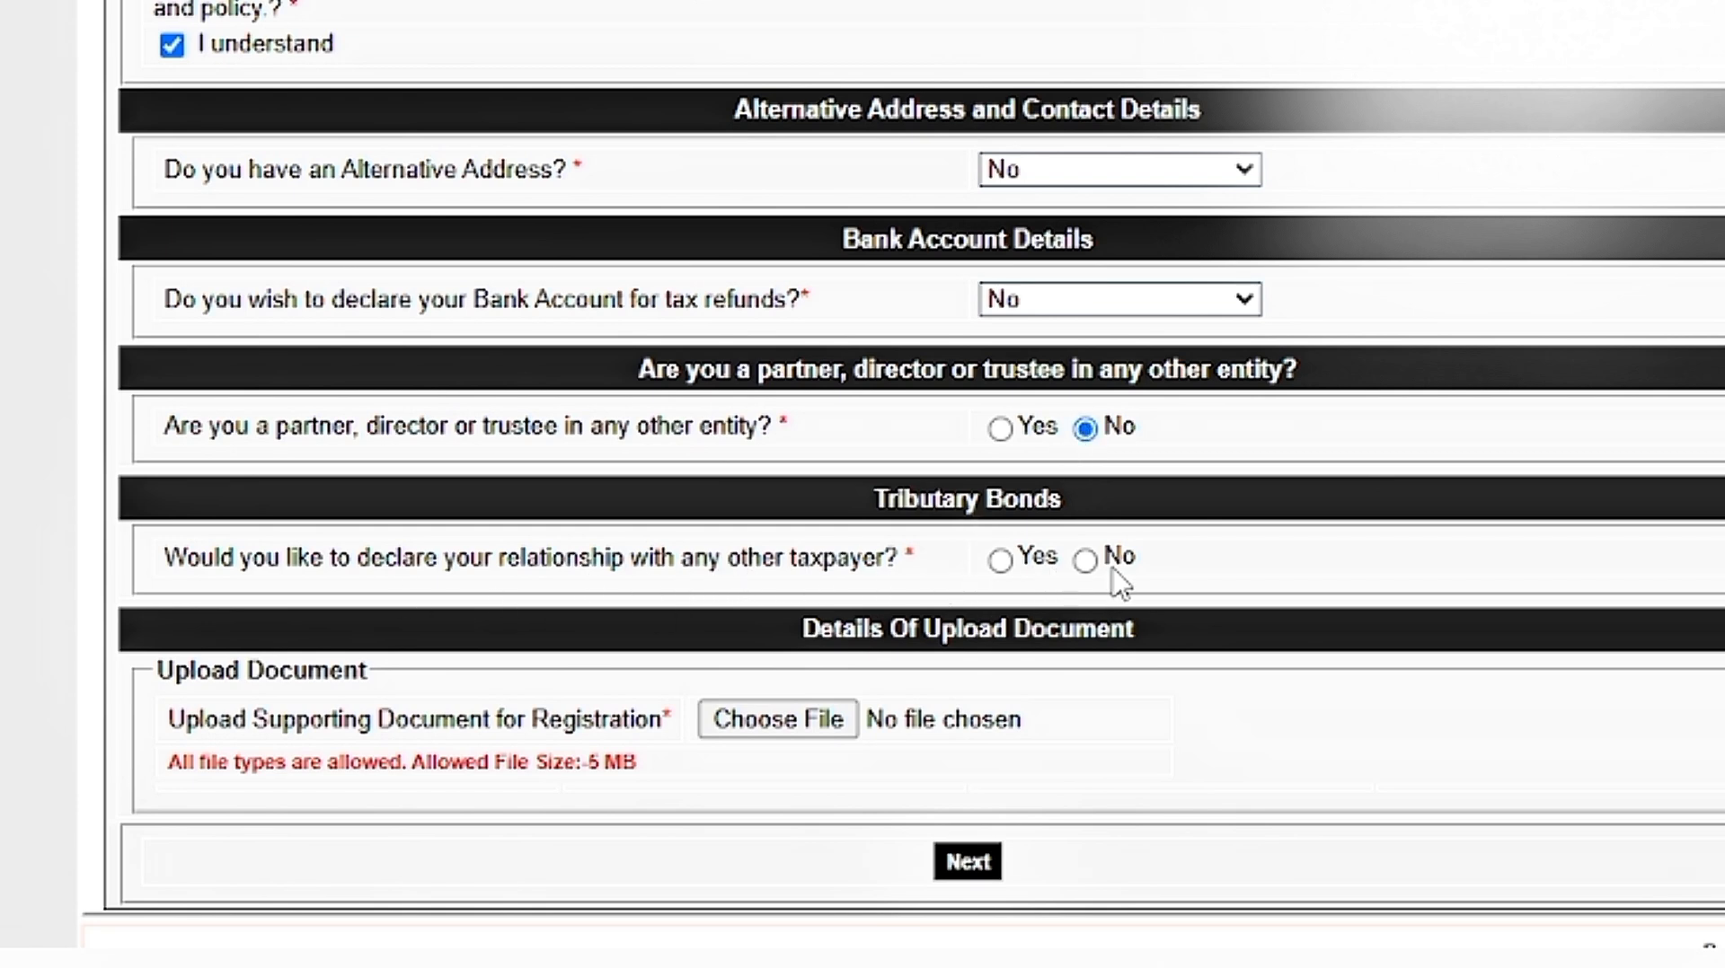
{"action": "left_click", "coordinate": [1086, 561]}
Attach the supporting JPG photo and continue to the tax obligations page
{"action": "left_click", "coordinate": [775, 724]}
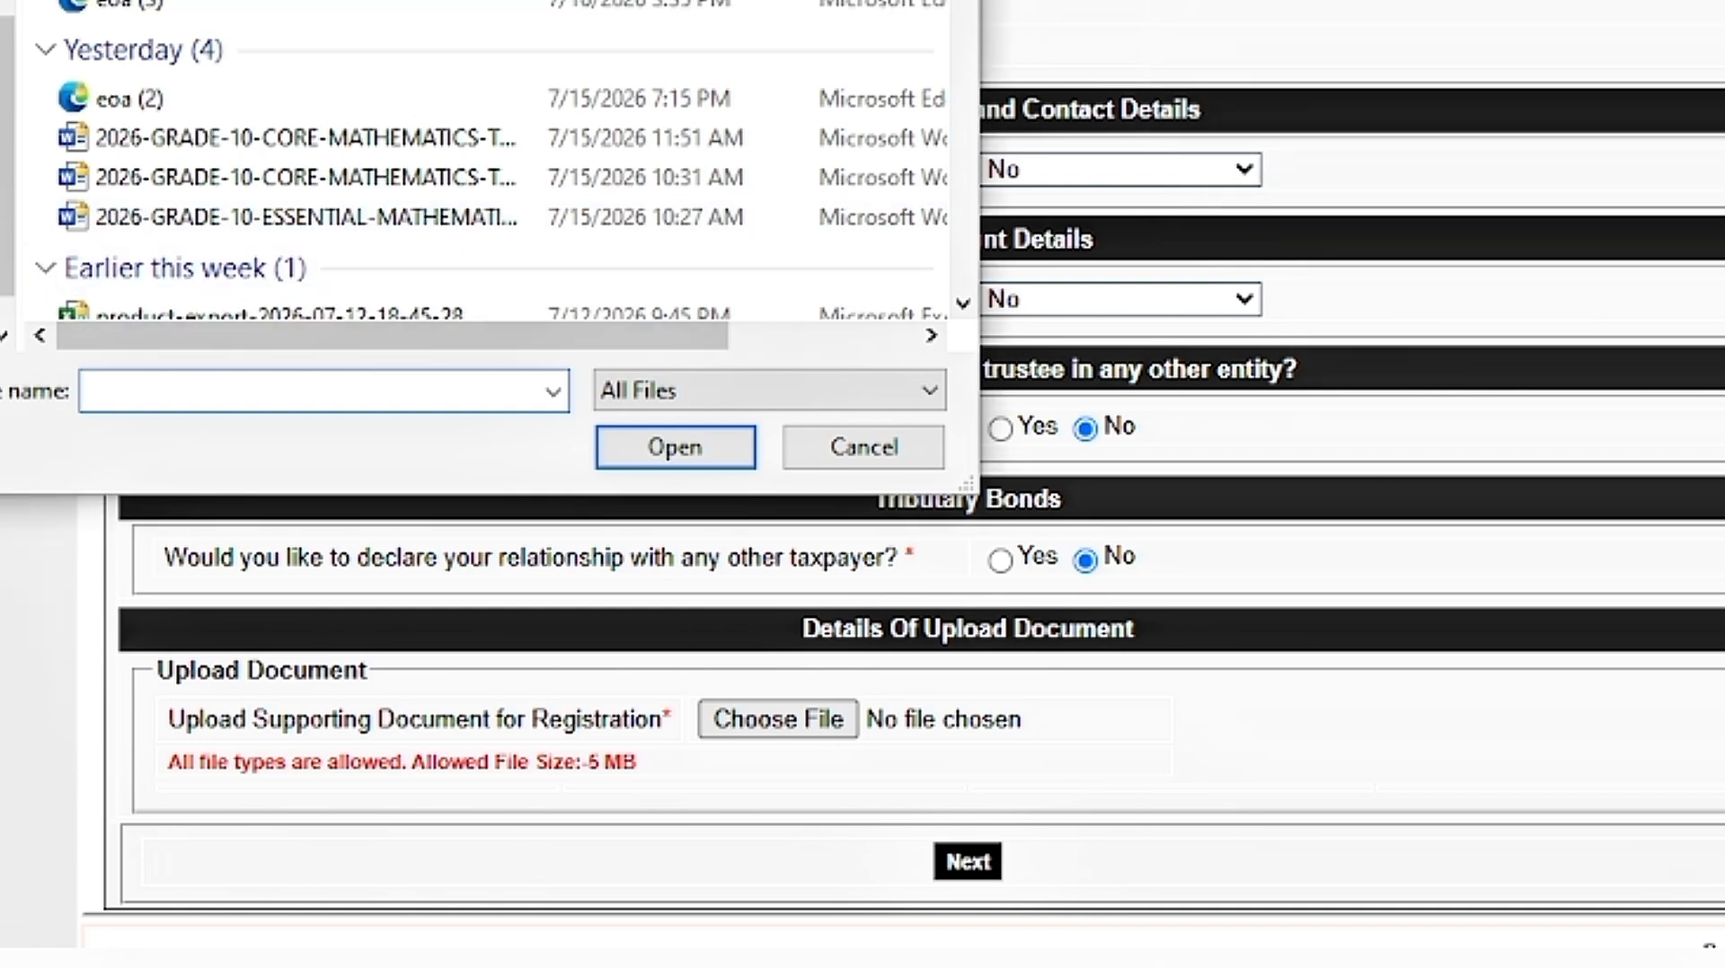
{"action": "type", "text": "IMG_20201225_202931_325~2"}
{"action": "left_click", "coordinate": [673, 447]}
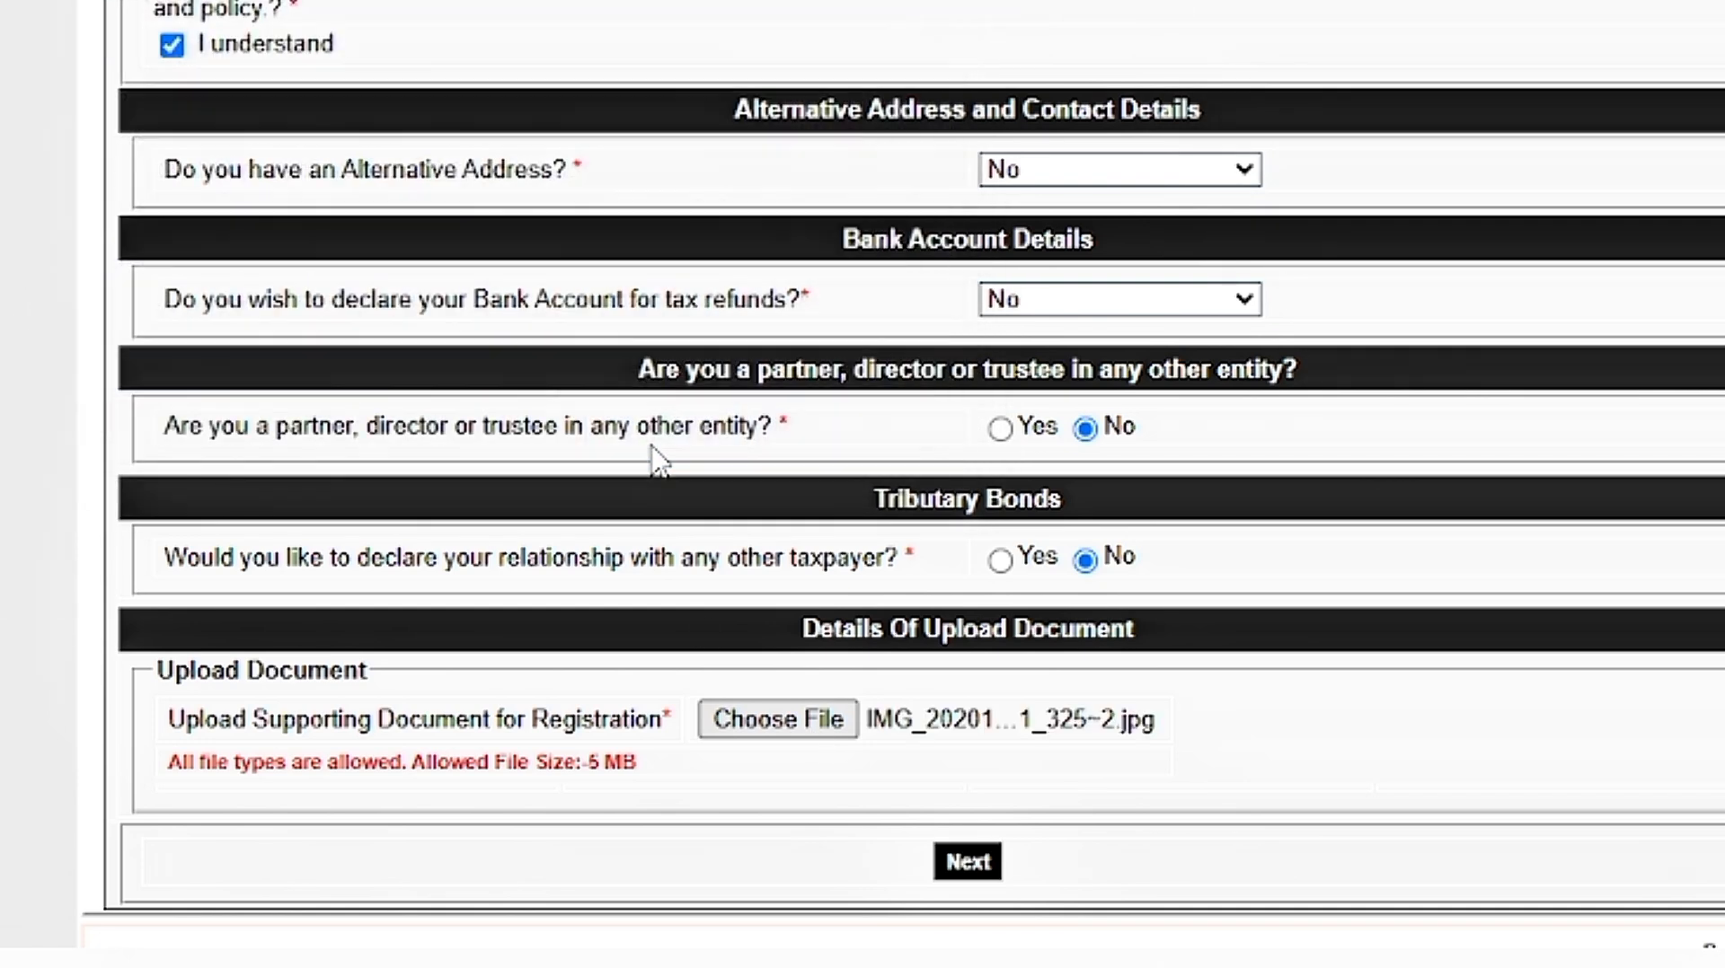
{"action": "left_click", "coordinate": [968, 864]}
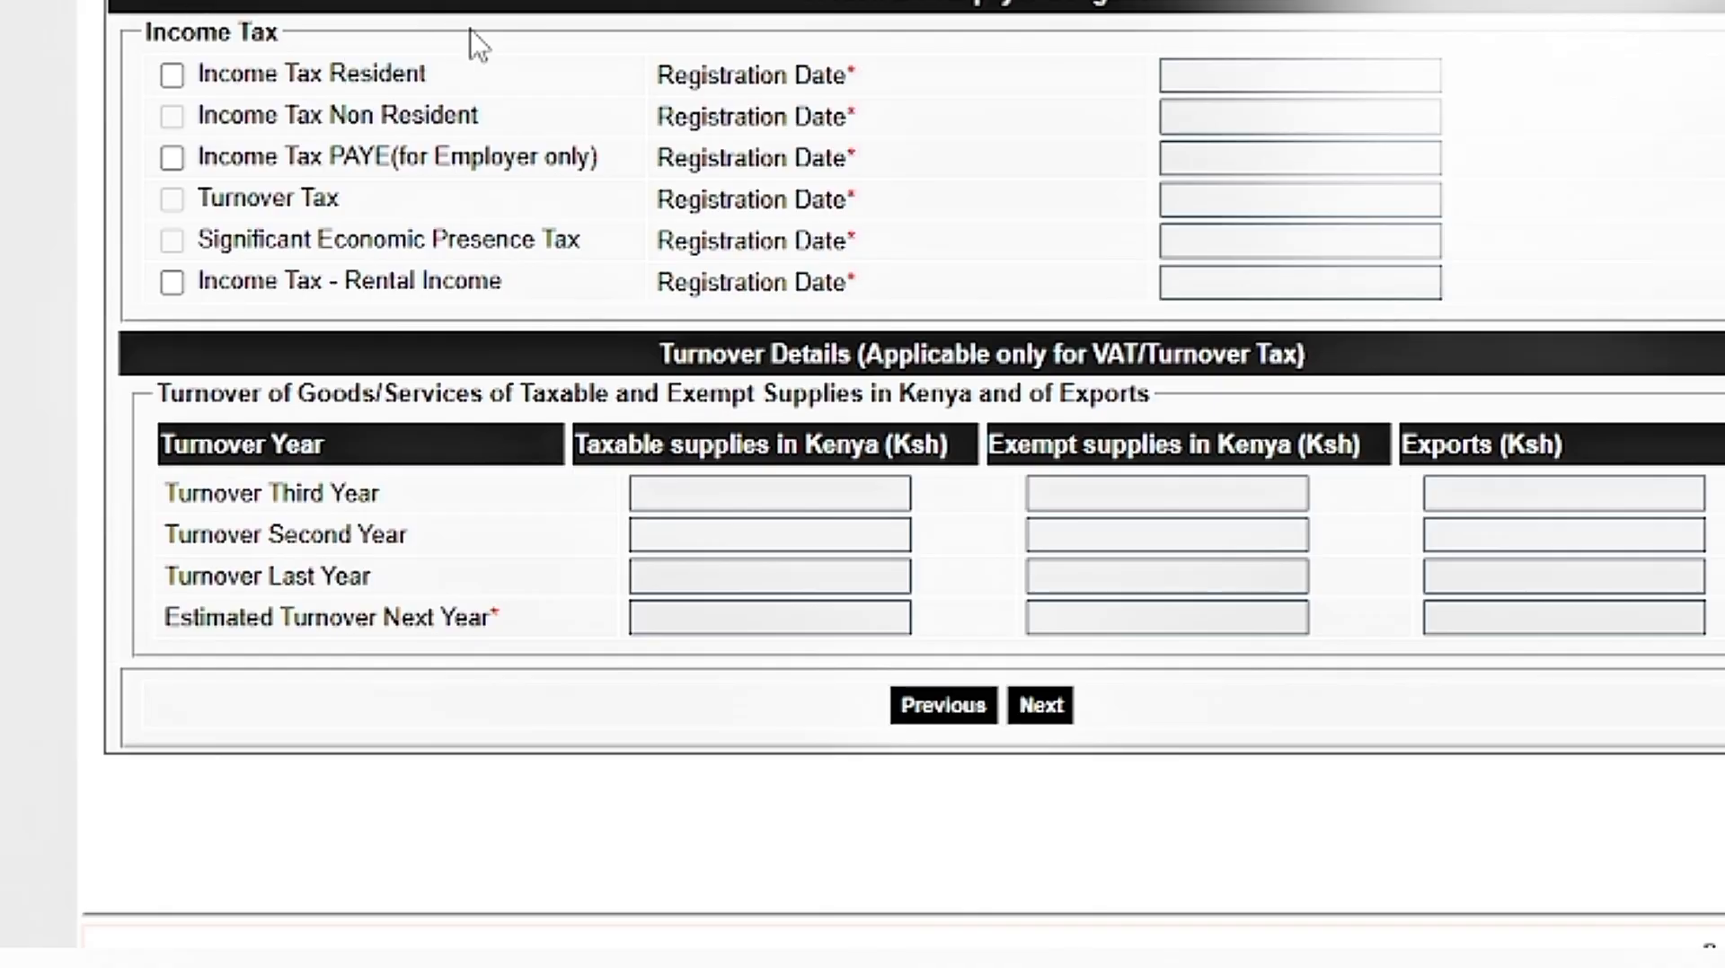
Register the Income Tax Resident obligation with registration date 16/07/2026
{"action": "left_click", "coordinate": [172, 77]}
{"action": "left_click", "coordinate": [1214, 76]}
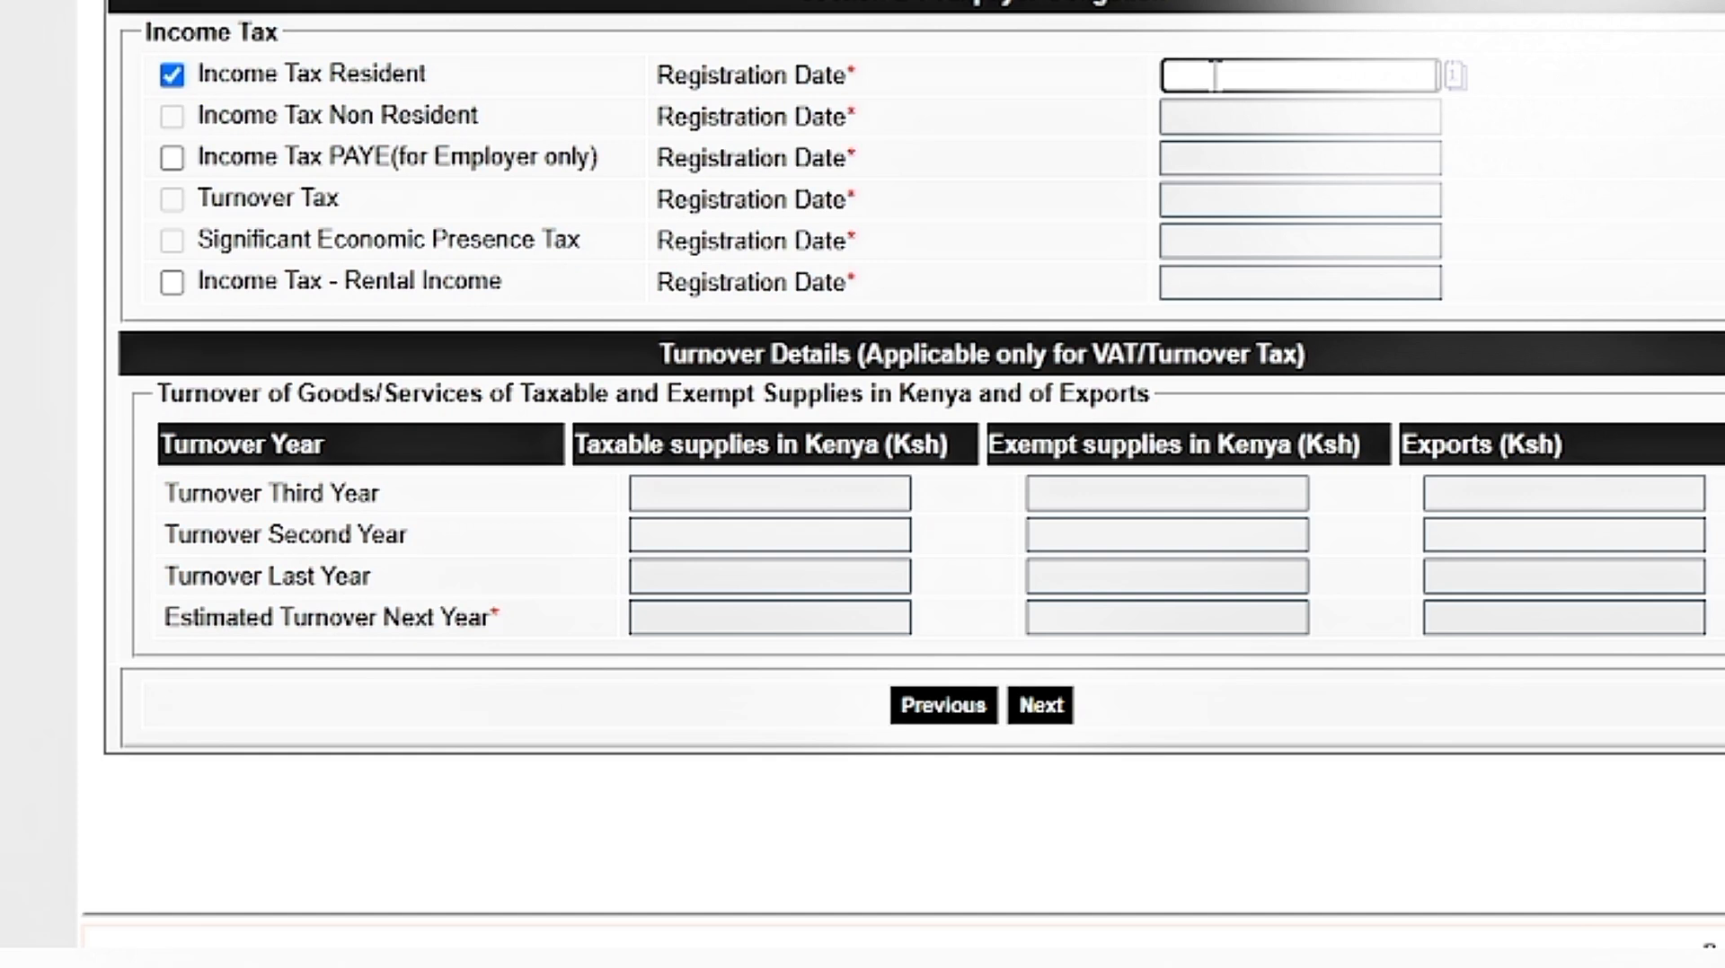
{"action": "type", "text": "6."}
{"action": "type", "text": "07"}
{"action": "type", "text": "/20"}
{"action": "type", "text": "26"}
{"action": "left_click", "coordinate": [1645, 137]}
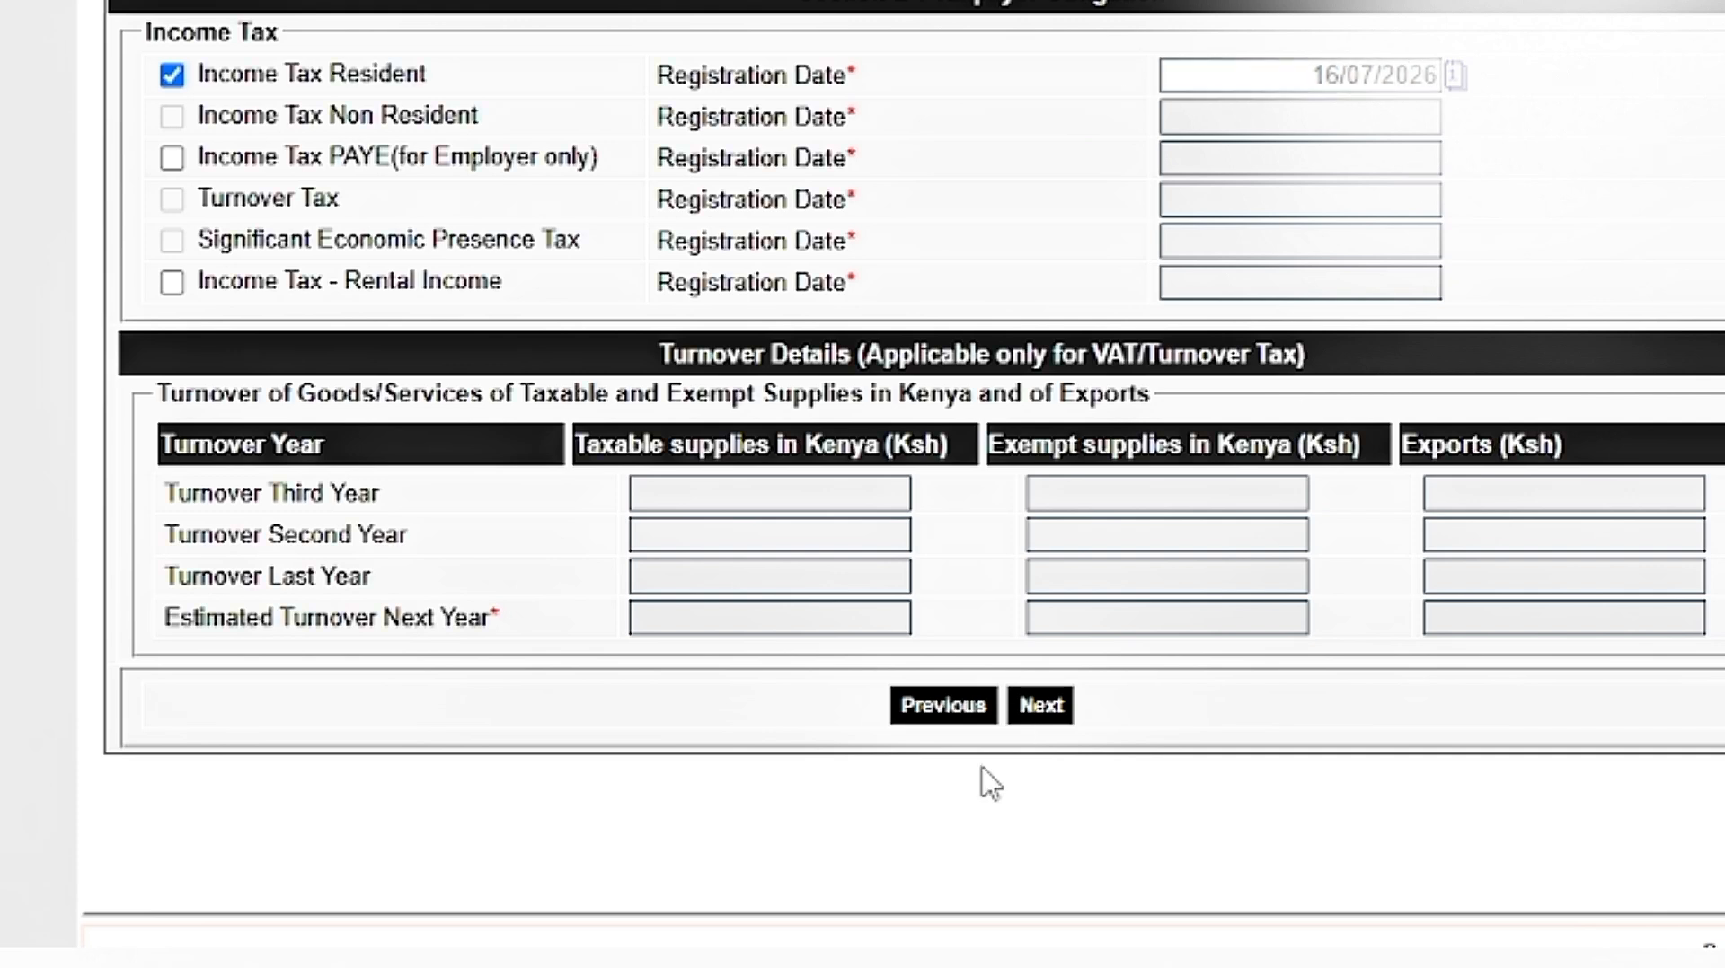
{"action": "left_click", "coordinate": [1044, 707]}
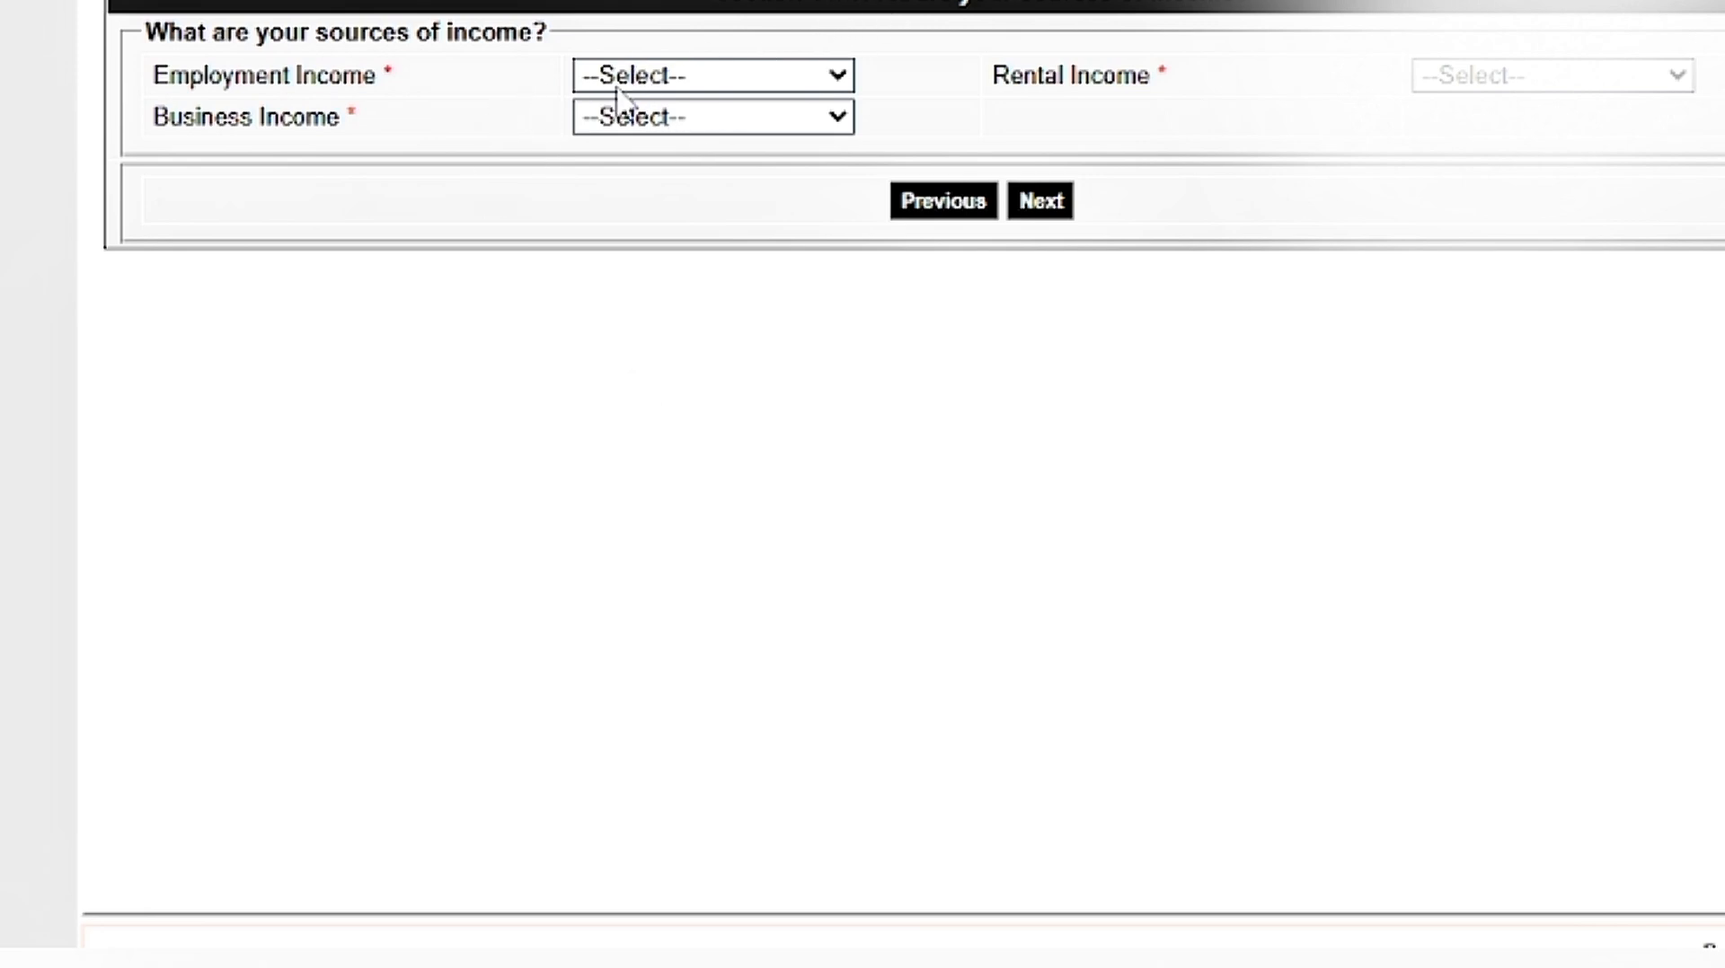
Answer No for employment, rental and business income, then continue to property details
{"action": "left_click", "coordinate": [665, 85]}
{"action": "left_click", "coordinate": [636, 209]}
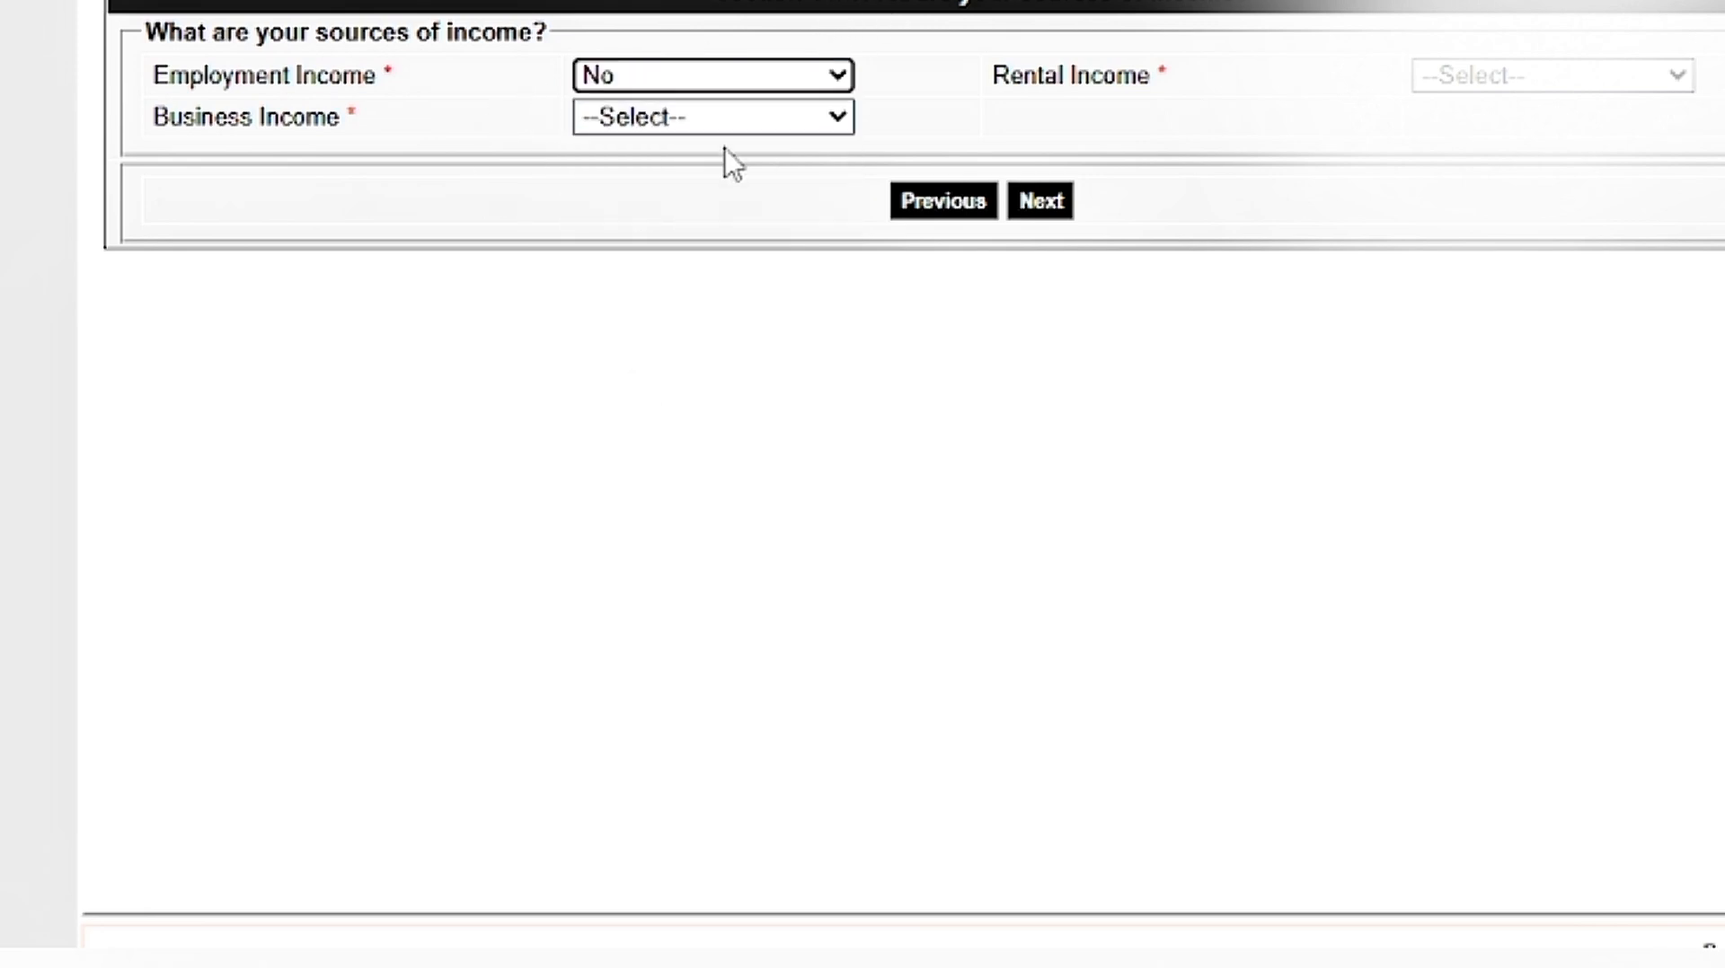
{"action": "double_click", "coordinate": [1527, 75]}
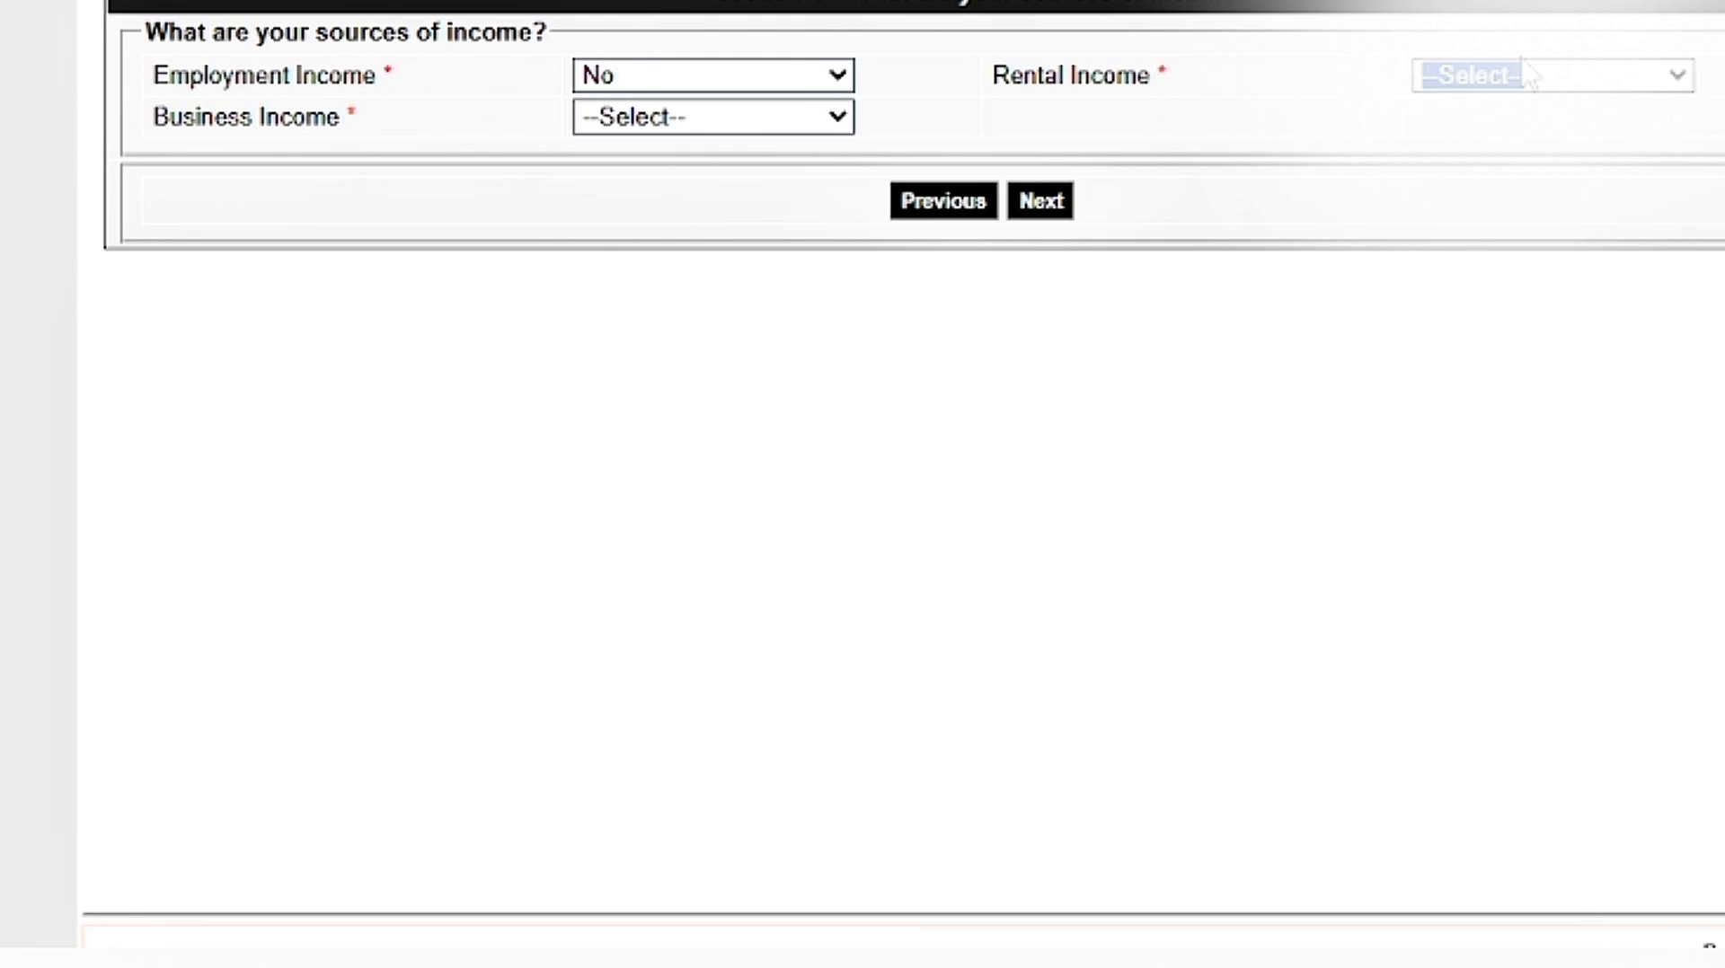
{"action": "left_click", "coordinate": [1478, 82]}
{"action": "left_click", "coordinate": [1403, 213]}
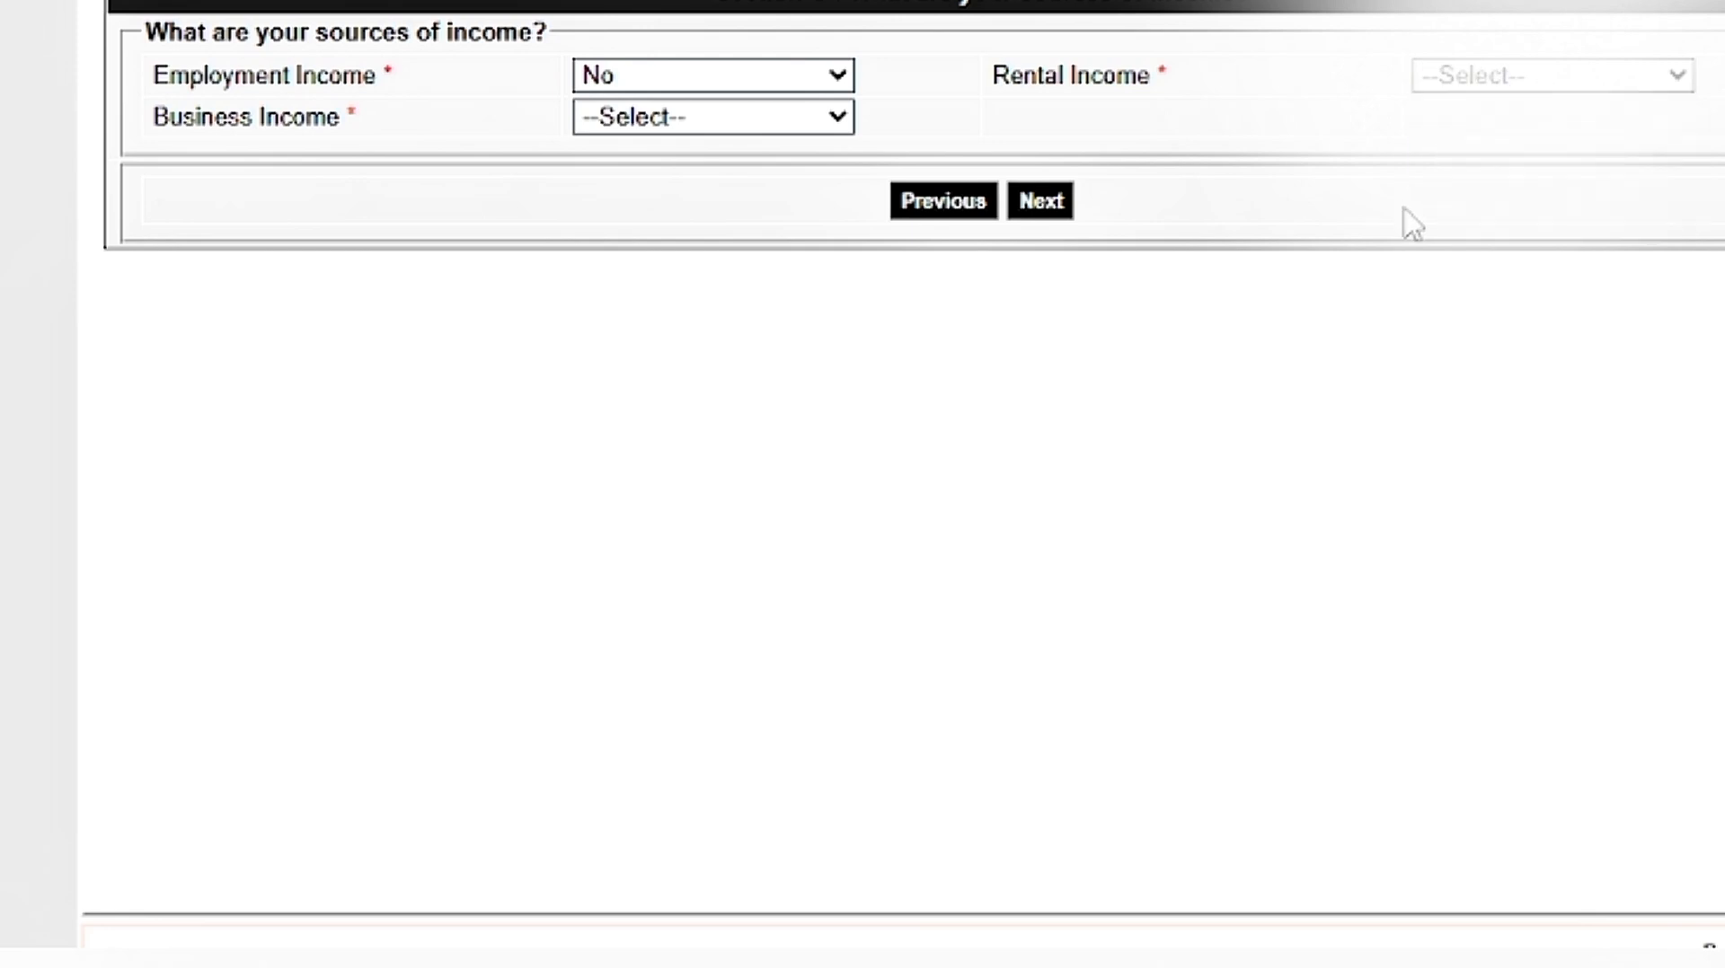
{"action": "left_click_drag", "start_coordinate": [1404, 213], "coordinate": [1546, 95]}
{"action": "left_click", "coordinate": [1545, 85]}
{"action": "left_click", "coordinate": [1473, 206]}
{"action": "left_click", "coordinate": [819, 120]}
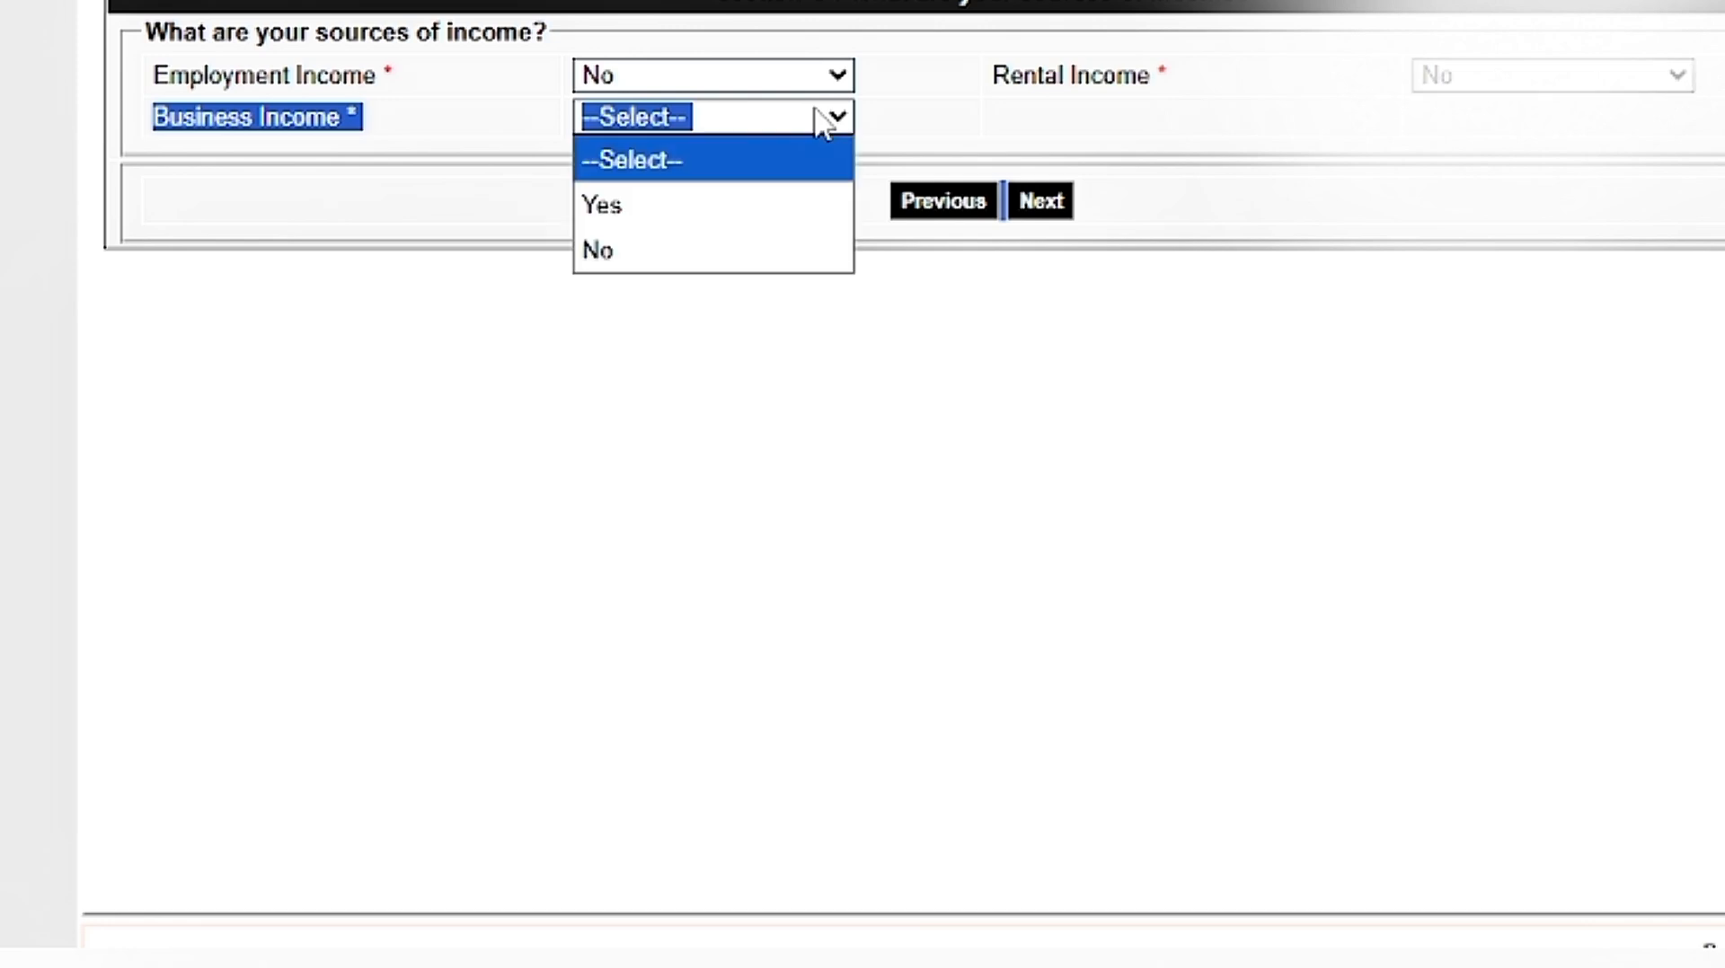
{"action": "left_click", "coordinate": [636, 254]}
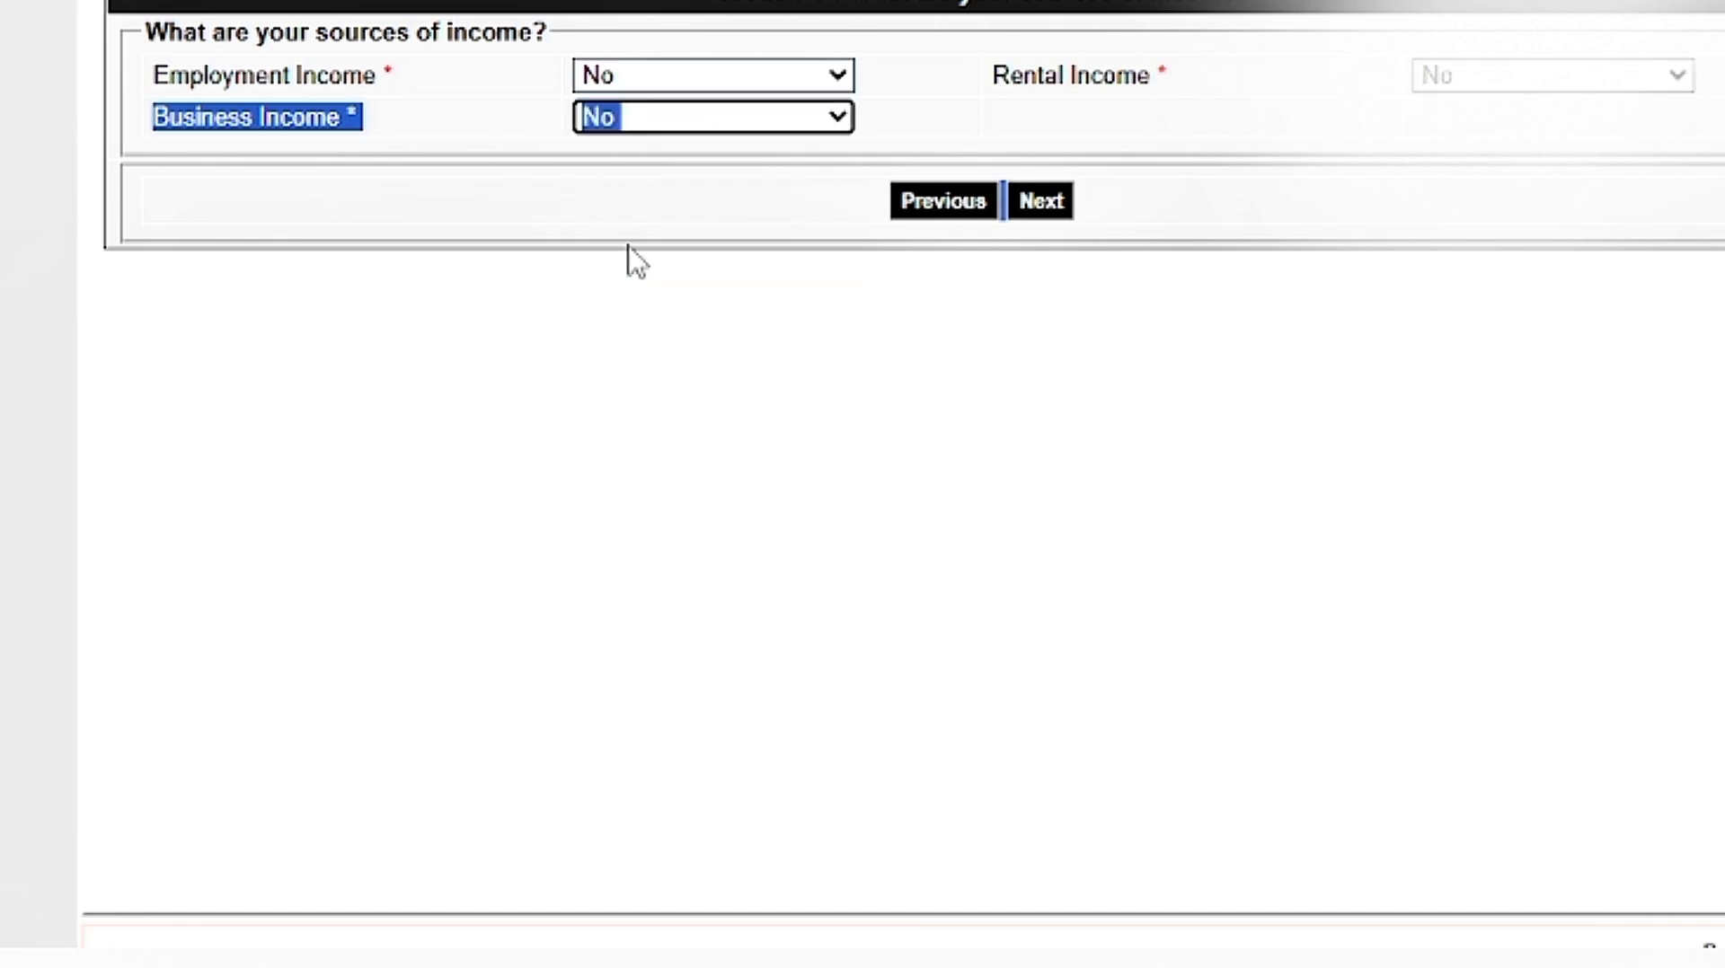
{"action": "left_click", "coordinate": [1064, 267]}
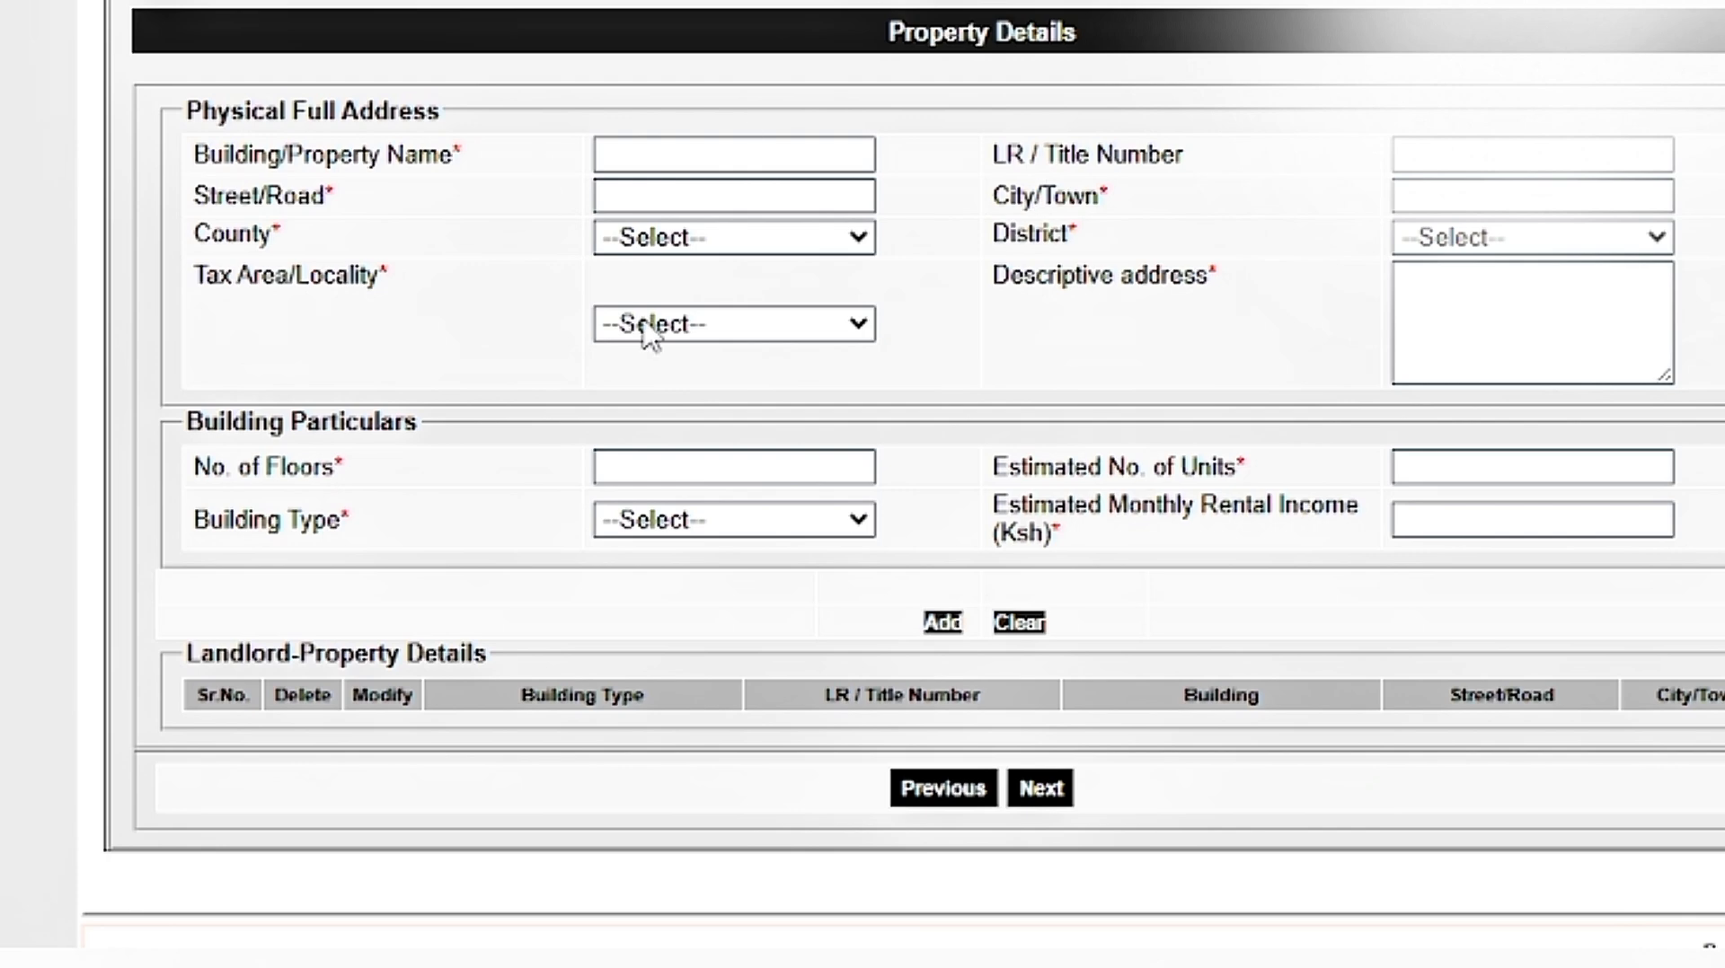
Leave Property Details blank and continue past it
{"action": "scroll", "coordinate": [649, 337], "scroll_direction": "up", "scroll_amount": 2}
{"action": "scroll", "coordinate": [649, 336], "scroll_direction": "down", "scroll_amount": 1}
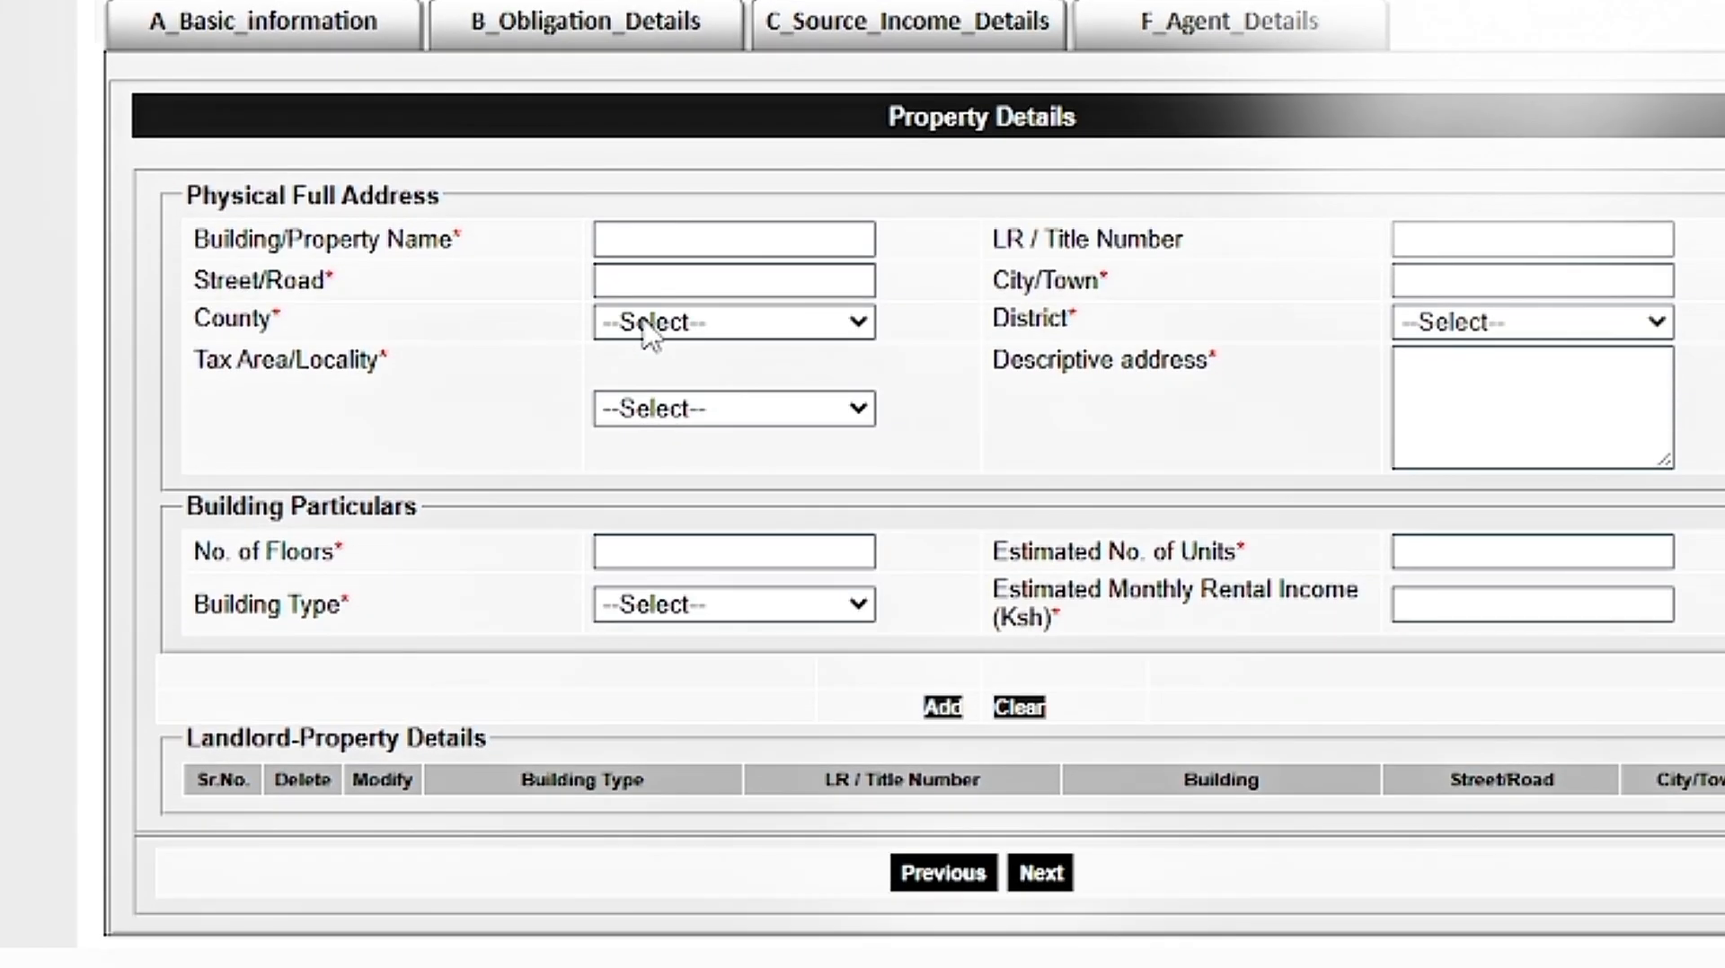
{"action": "scroll", "coordinate": [943, 449], "scroll_direction": "down", "scroll_amount": 1}
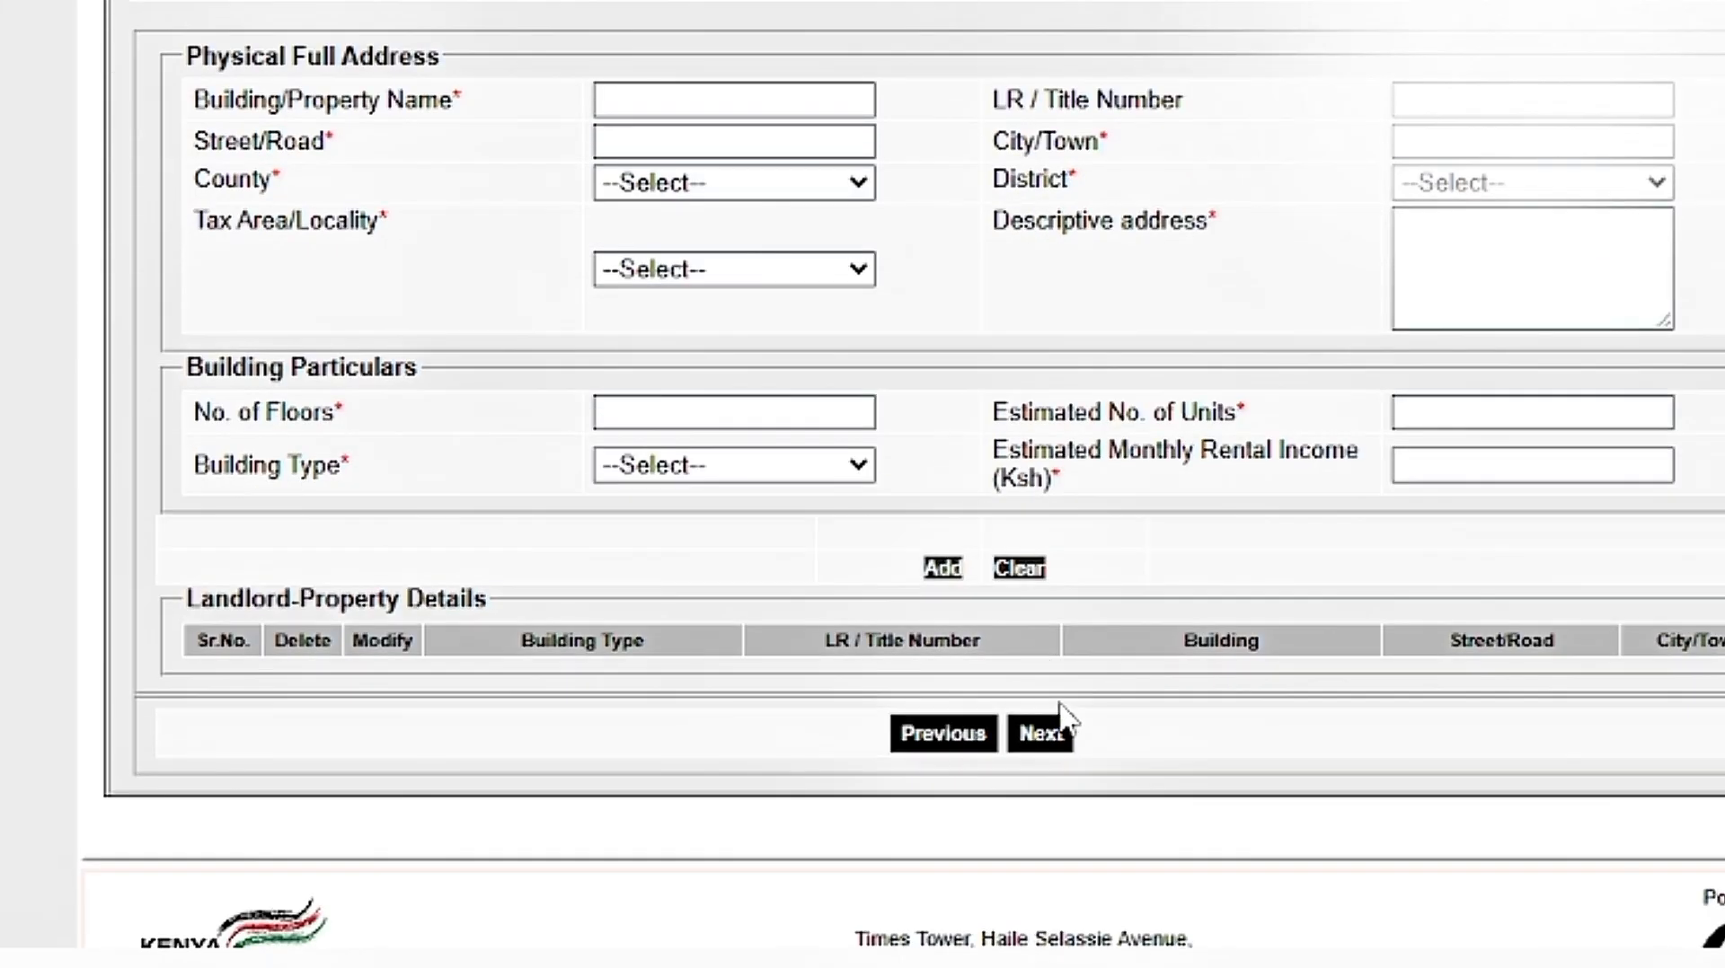
{"action": "left_click", "coordinate": [1038, 735]}
Answer the arithmetic security check with 166
{"action": "scroll", "coordinate": [912, 347], "scroll_direction": "down", "scroll_amount": 1}
{"action": "scroll", "coordinate": [914, 347], "scroll_direction": "up", "scroll_amount": 1}
{"action": "scroll", "coordinate": [915, 348], "scroll_direction": "down", "scroll_amount": 1}
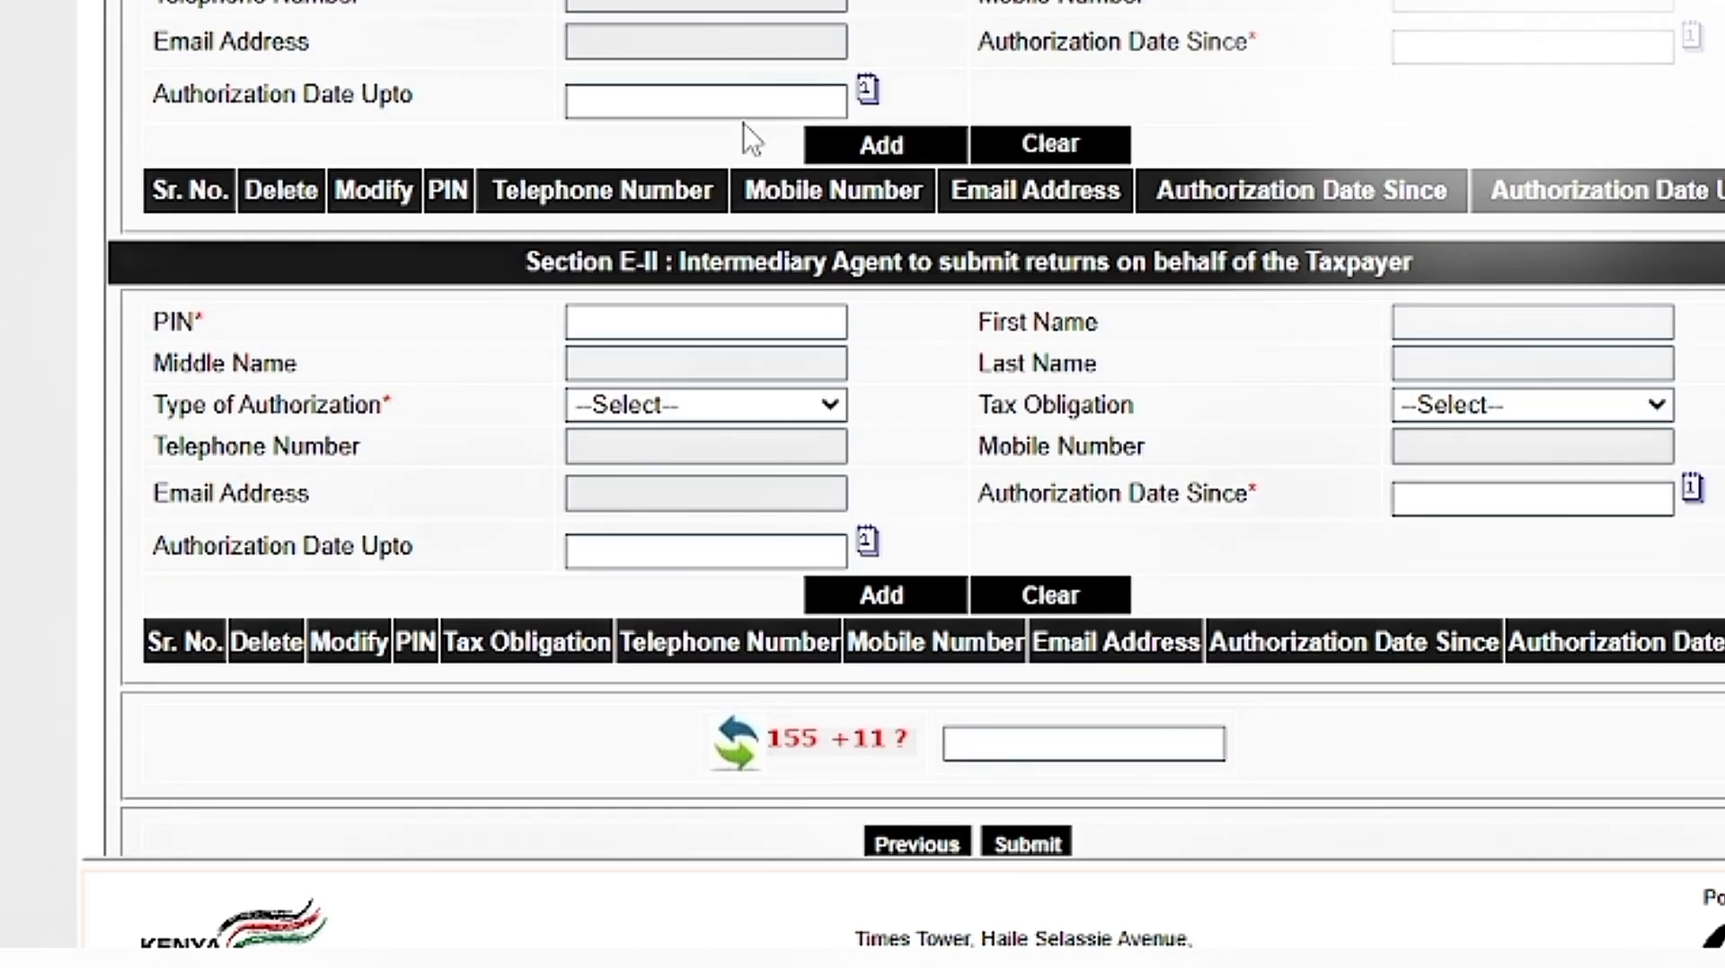
{"action": "scroll", "coordinate": [1107, 108], "scroll_direction": "down", "scroll_amount": 3}
{"action": "scroll", "coordinate": [1107, 105], "scroll_direction": "down", "scroll_amount": 3}
{"action": "left_click", "coordinate": [1043, 500]}
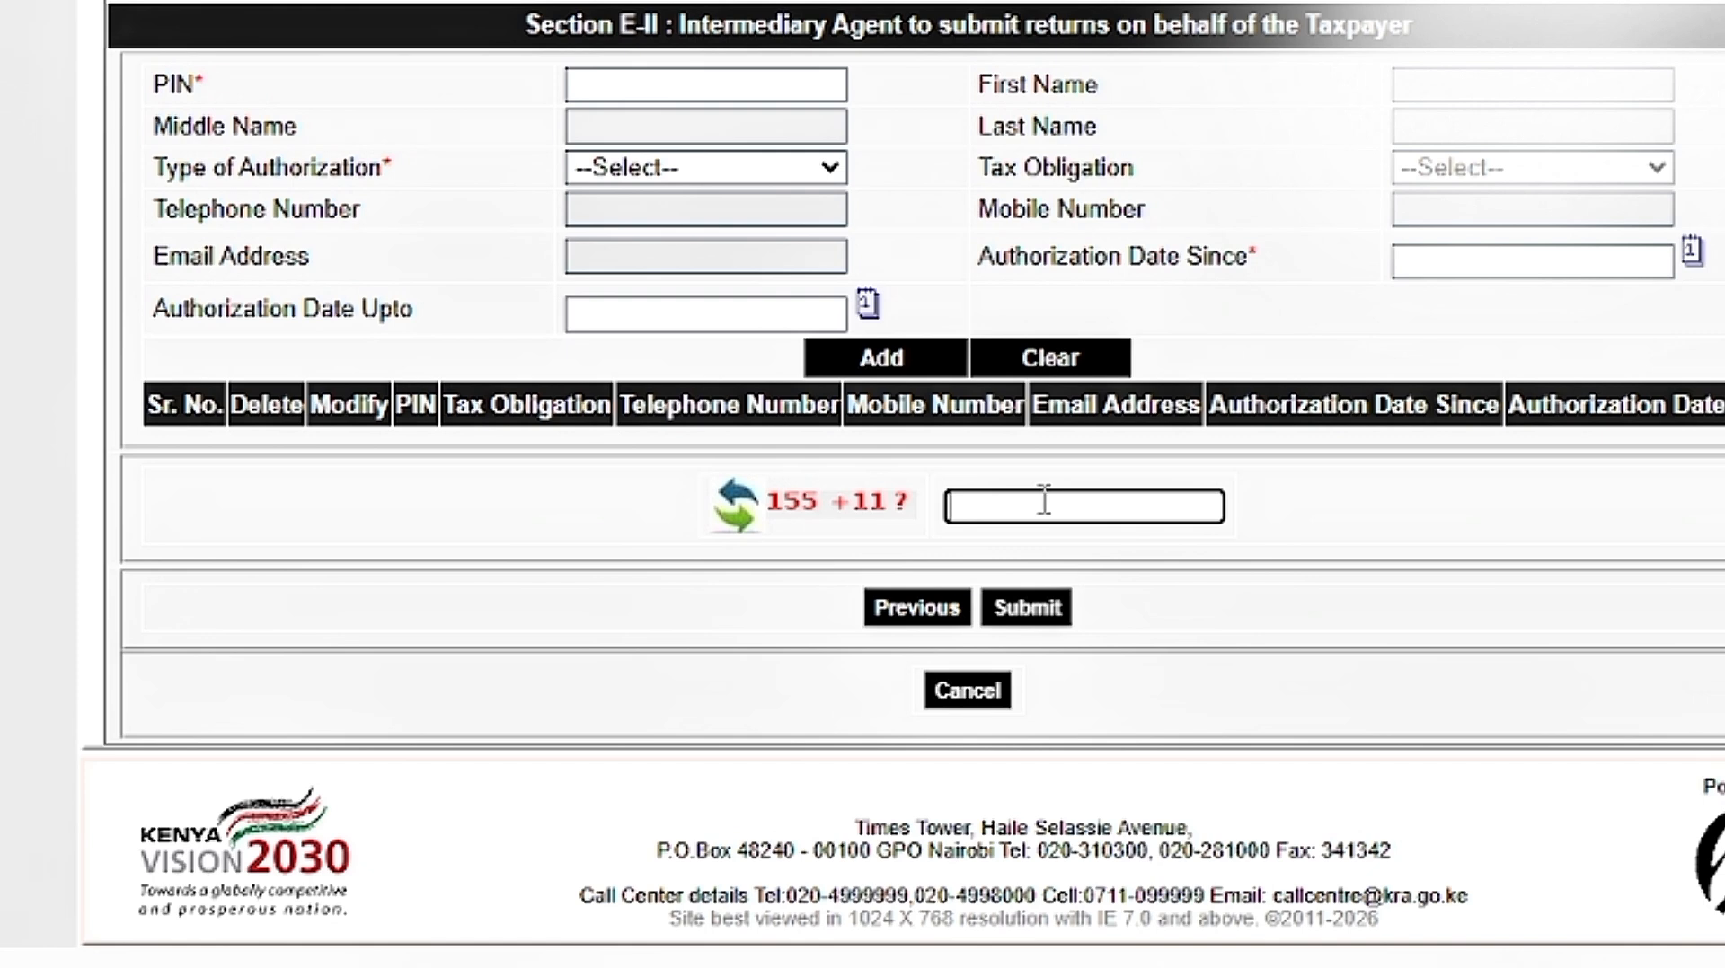
{"action": "type", "text": "166"}
Submit the registration, acknowledging the primary email notice and confirming the submission
{"action": "left_click", "coordinate": [1042, 616]}
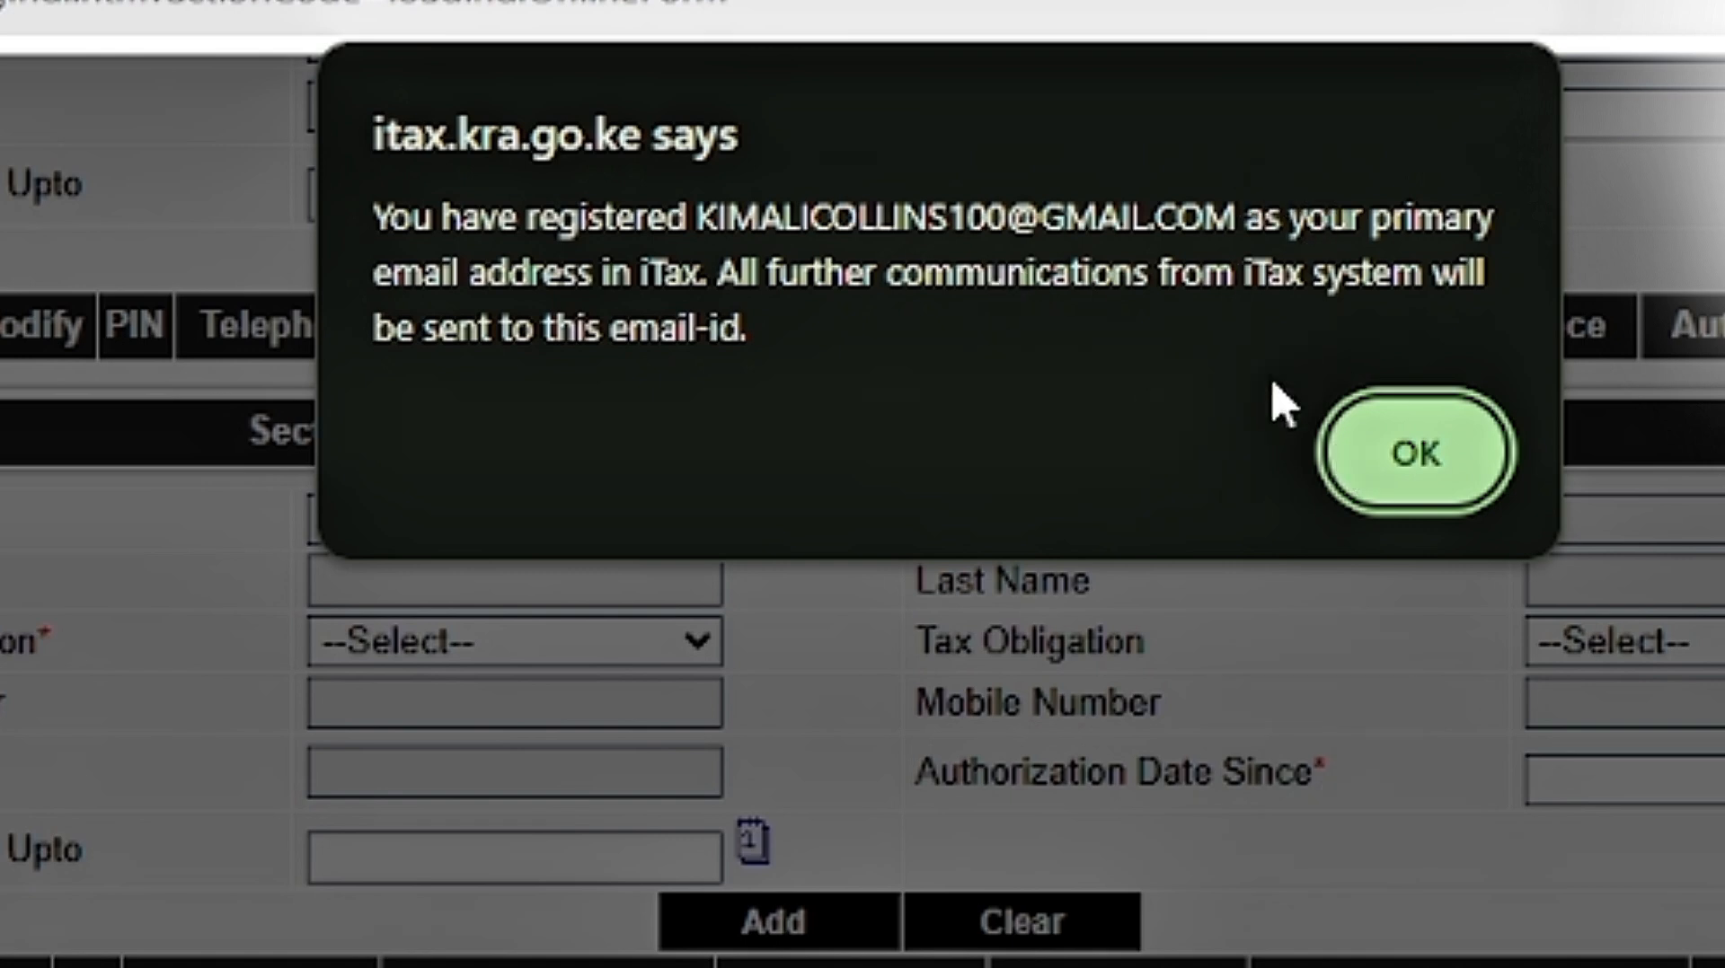
{"action": "left_click", "coordinate": [1417, 459]}
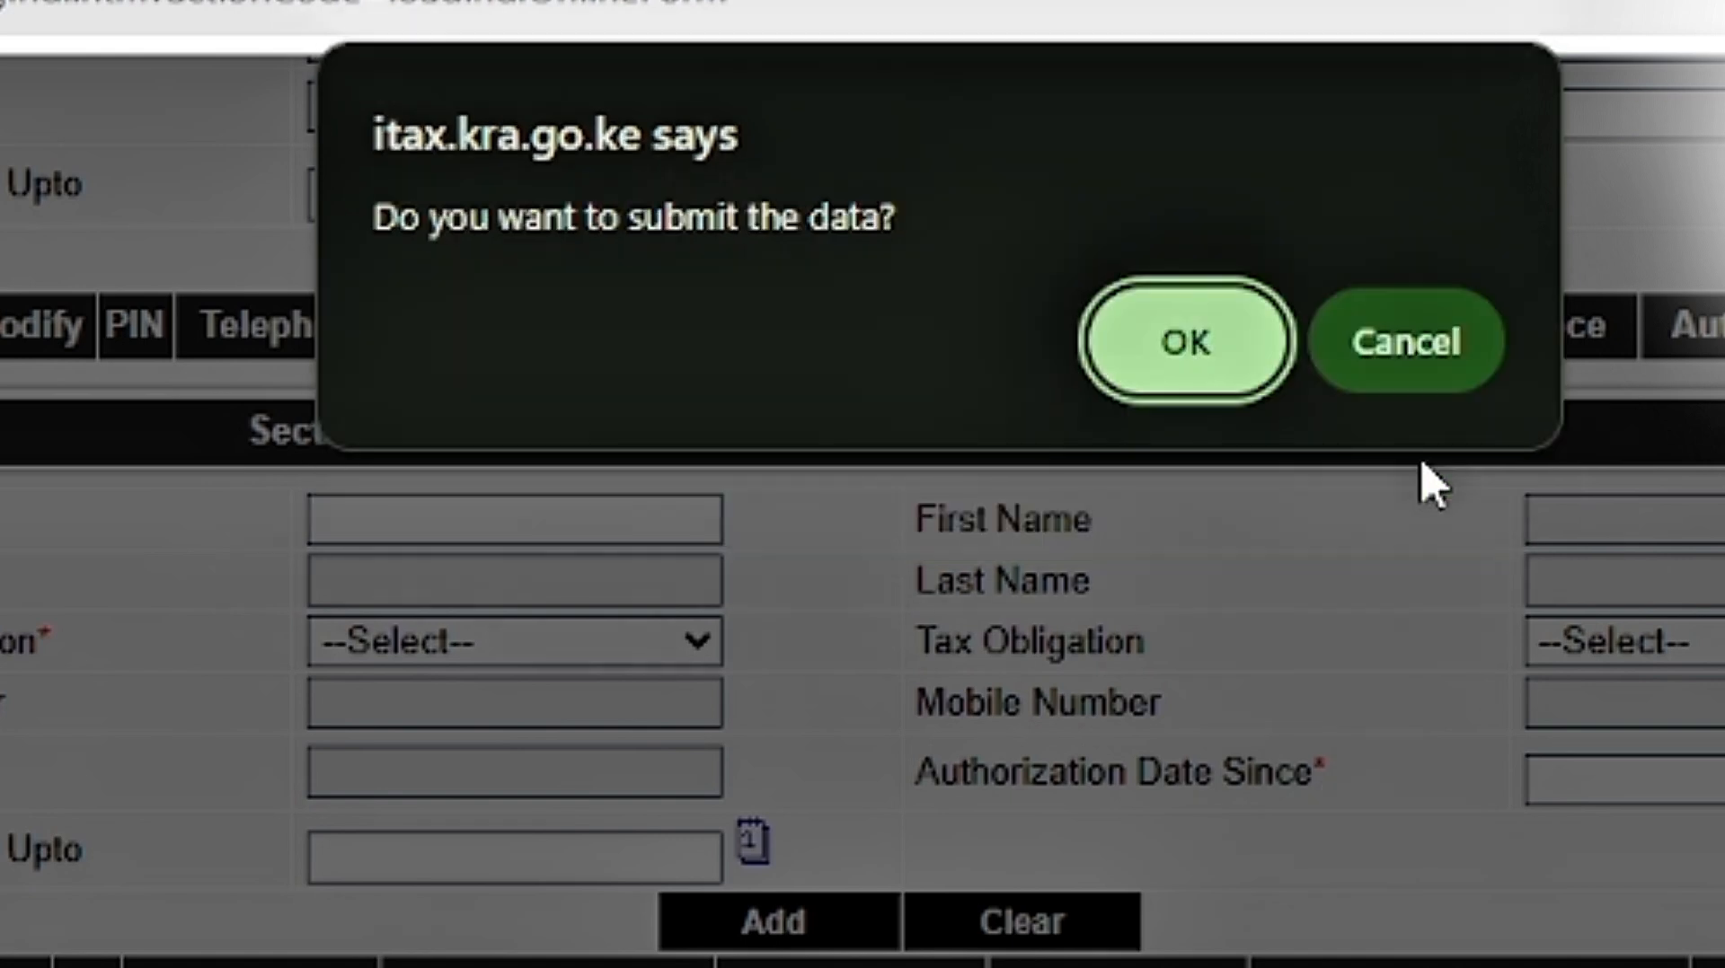
{"action": "left_click", "coordinate": [1221, 339]}
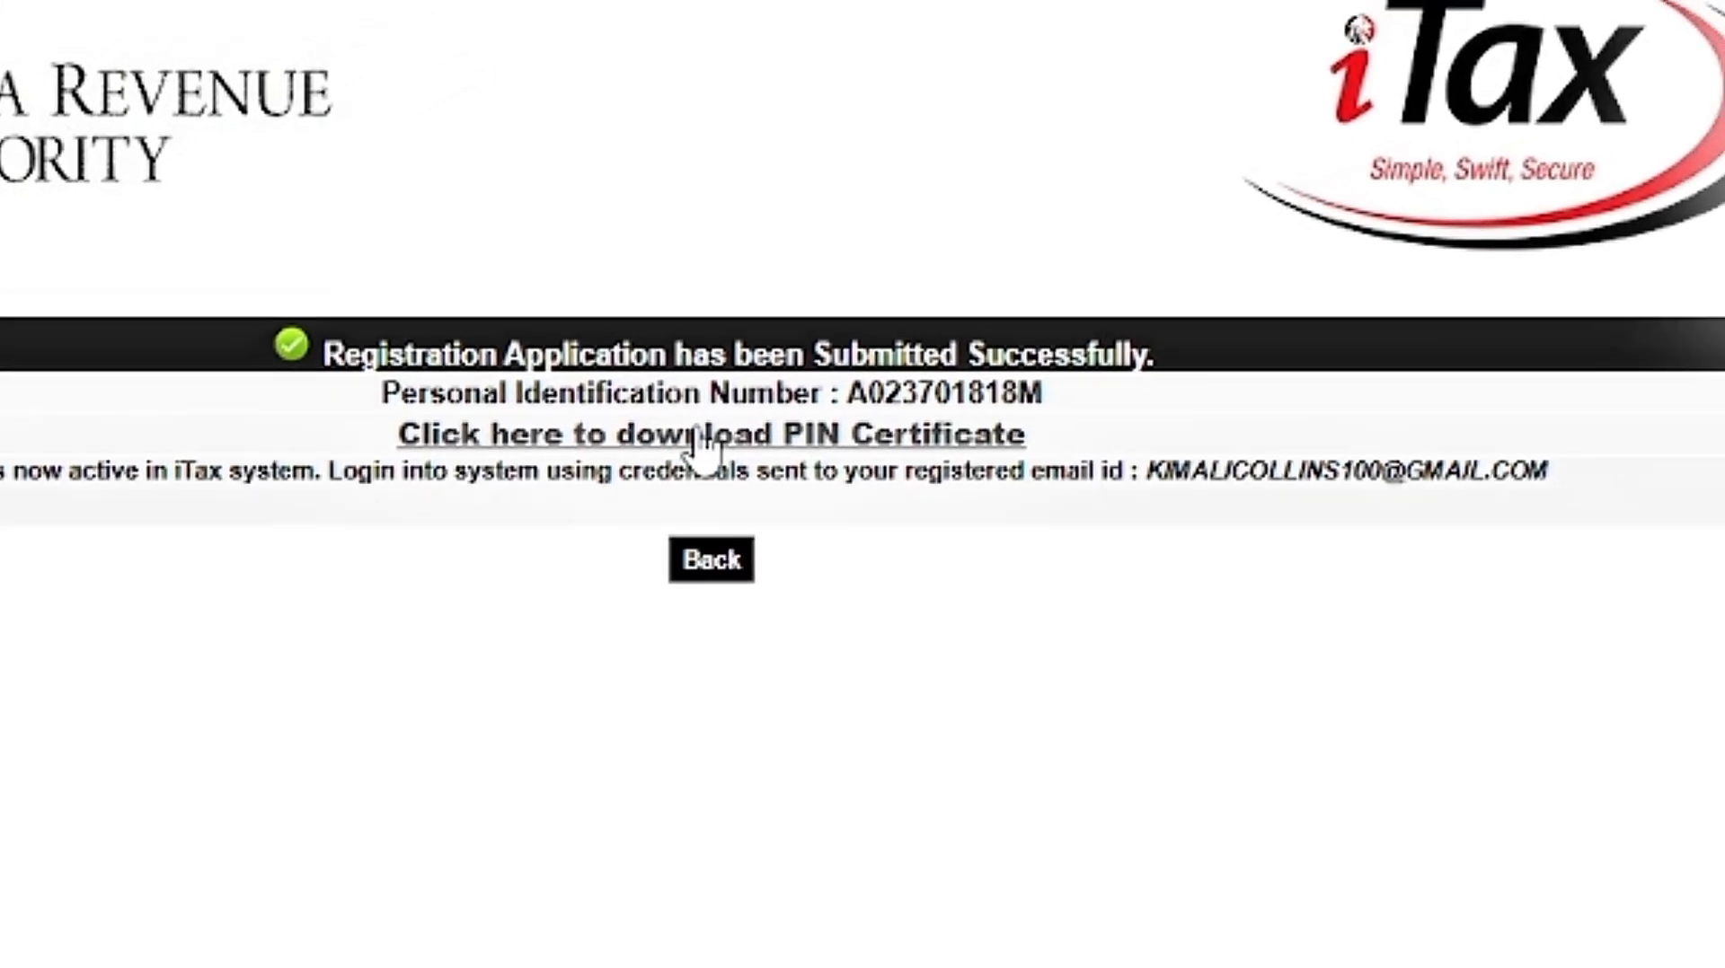
Download the PIN certificate as receipt (1).pdf and open it to review its details
{"action": "left_click", "coordinate": [759, 406]}
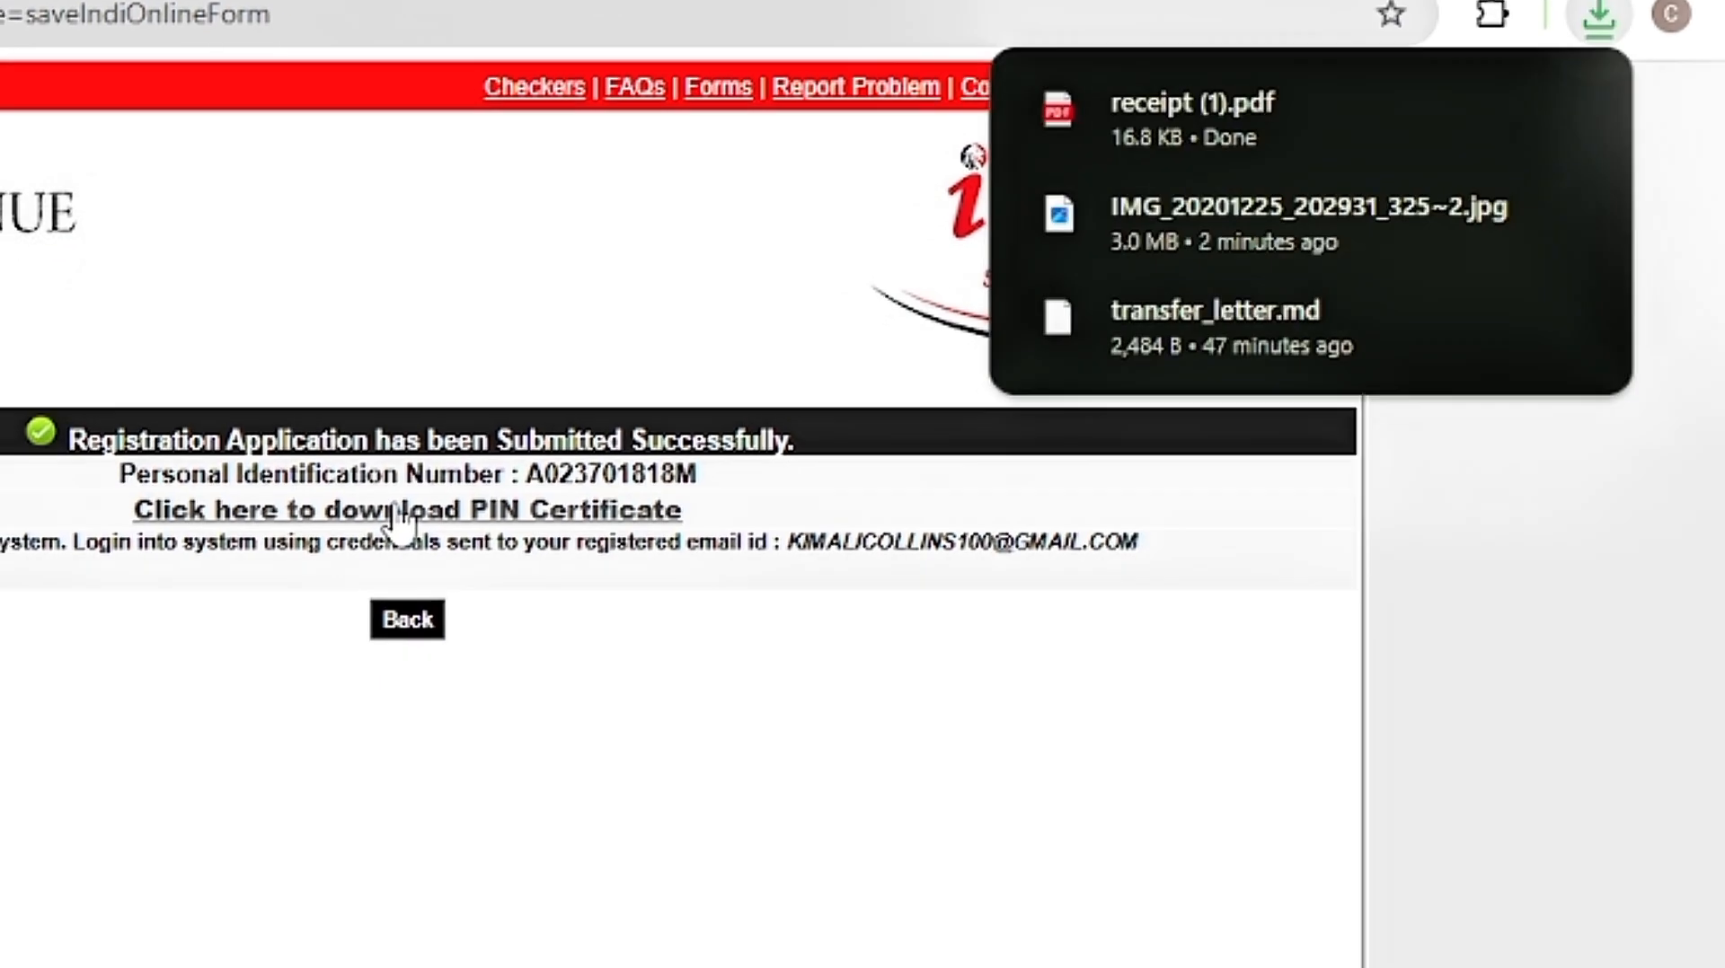
{"action": "left_click", "coordinate": [1225, 21]}
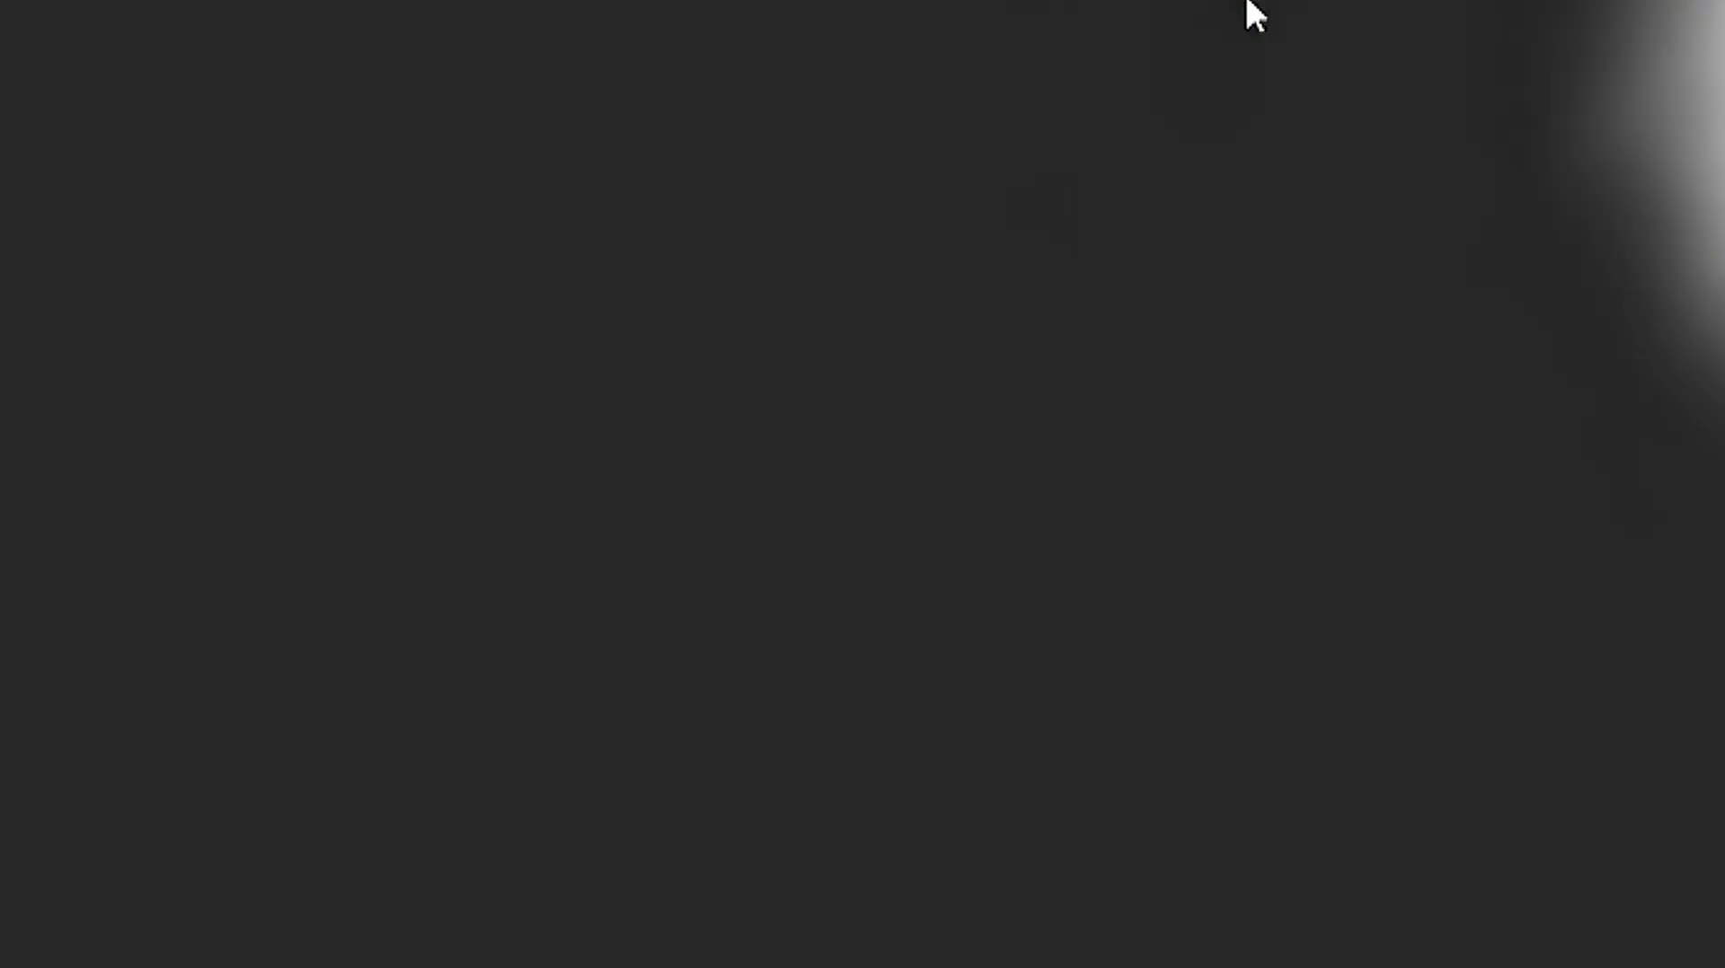
{"action": "scroll", "coordinate": [501, 722], "scroll_direction": "down", "scroll_amount": 3}
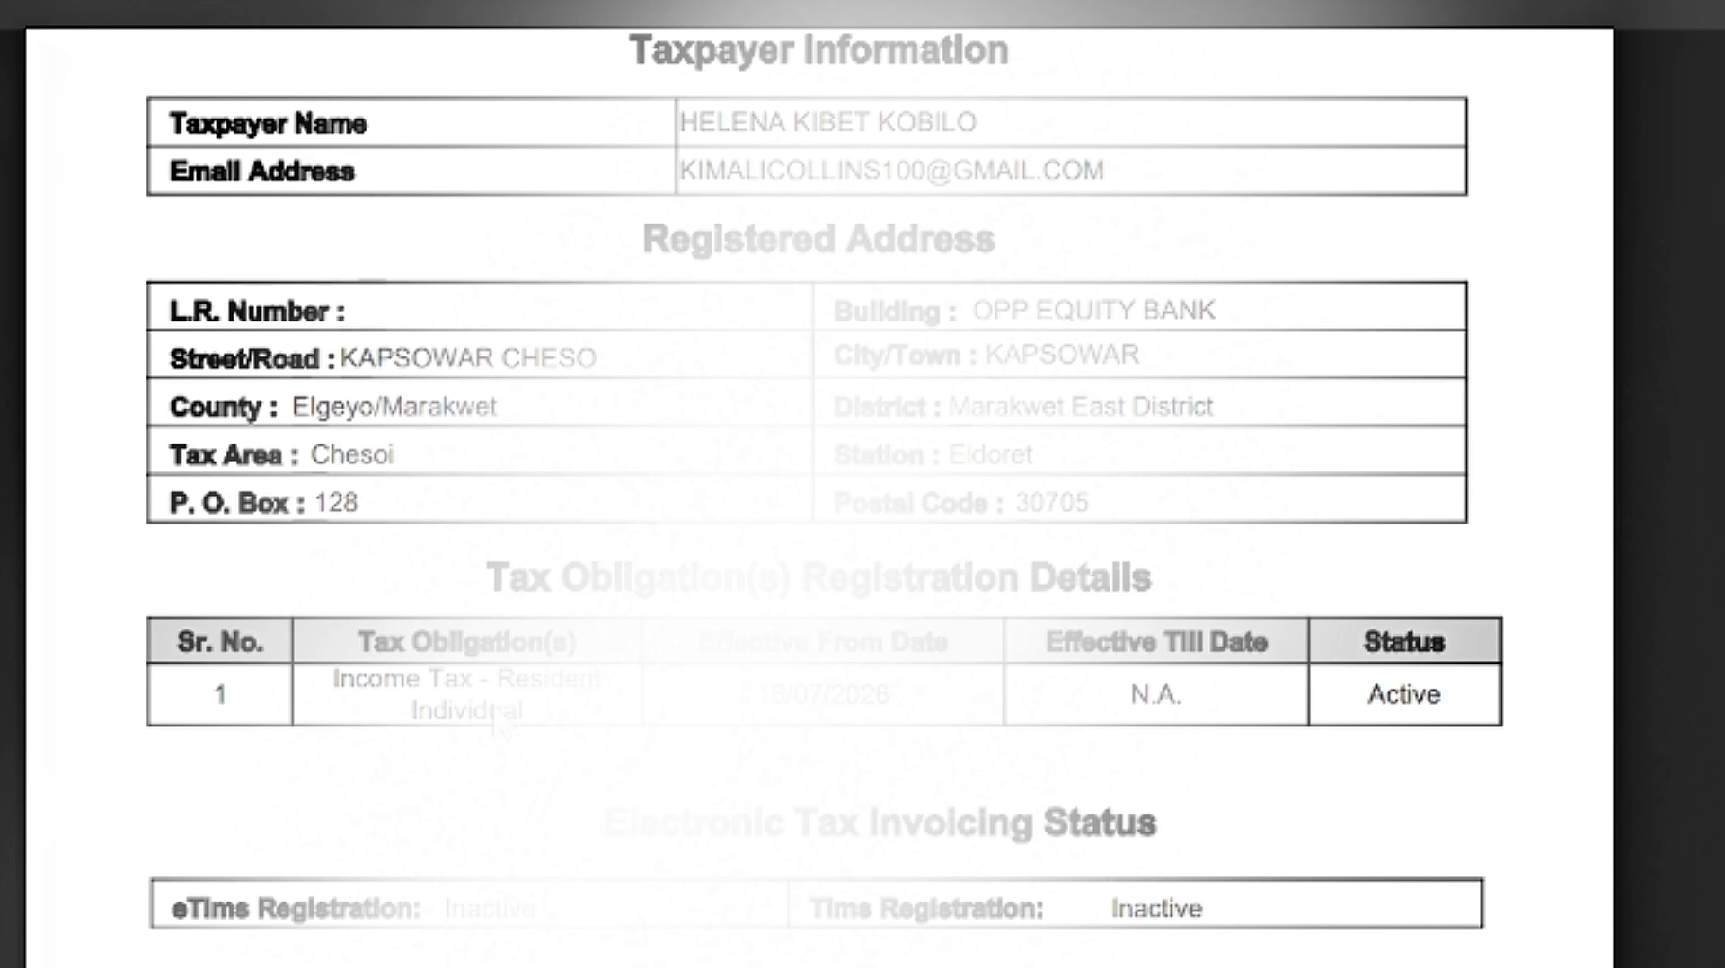
{"action": "scroll", "coordinate": [501, 721], "scroll_direction": "down", "scroll_amount": 2}
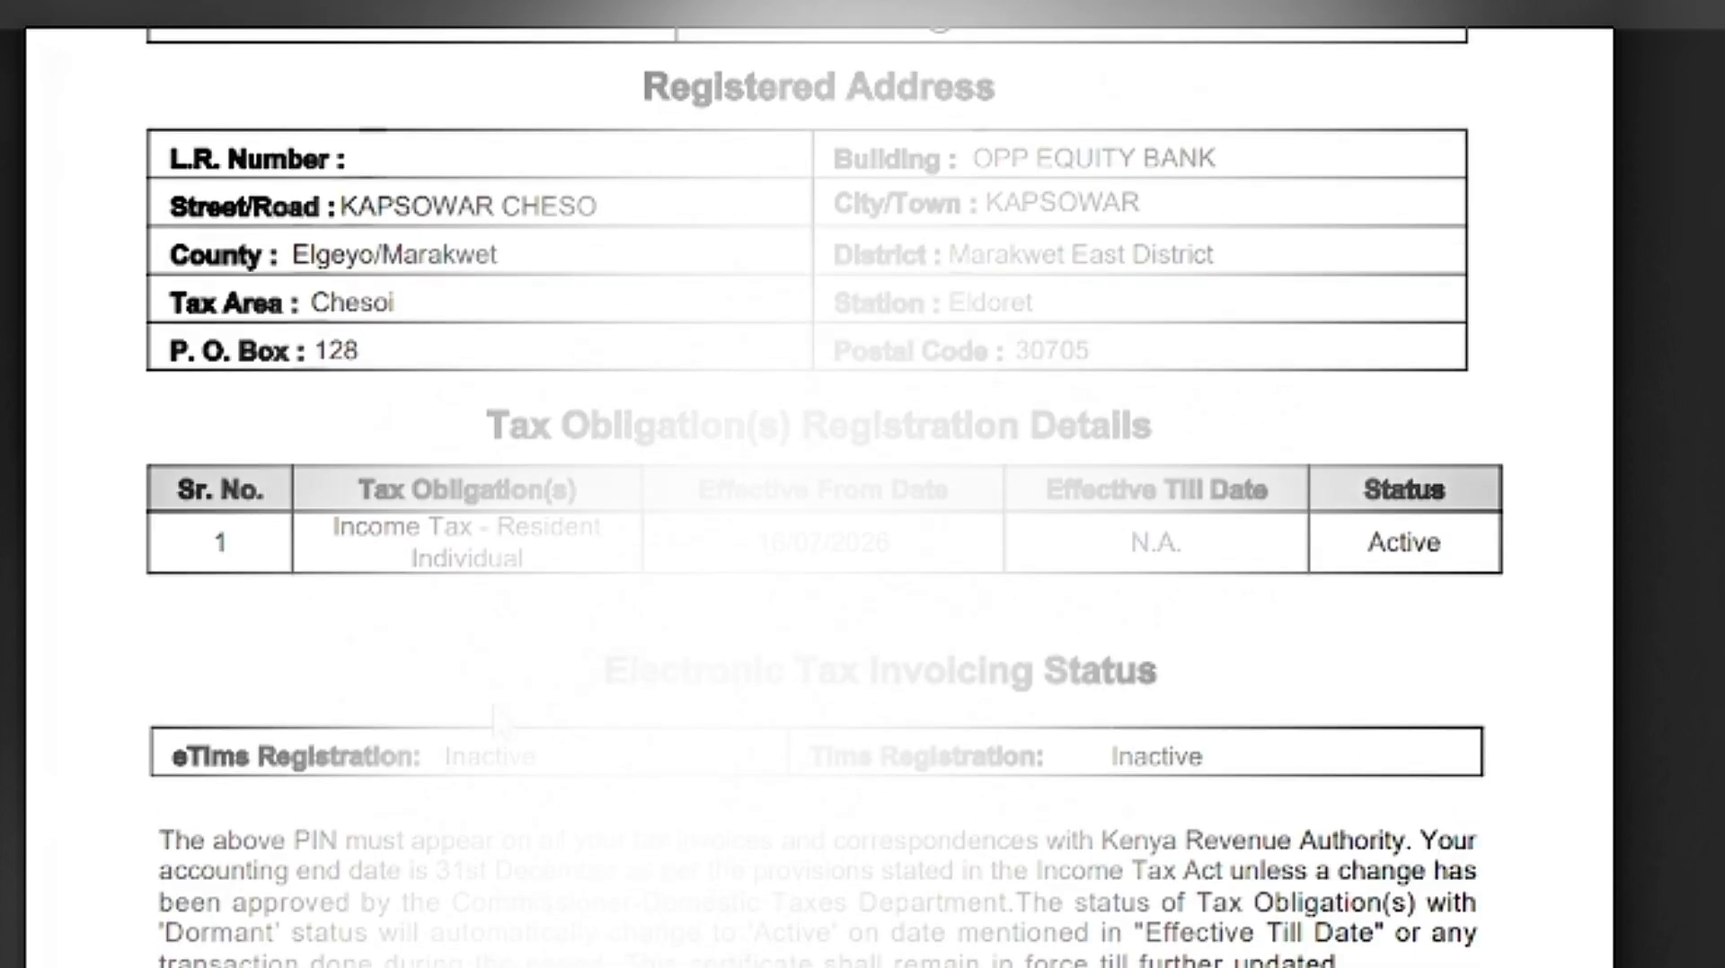
{"action": "scroll", "coordinate": [499, 721], "scroll_direction": "down", "scroll_amount": 2}
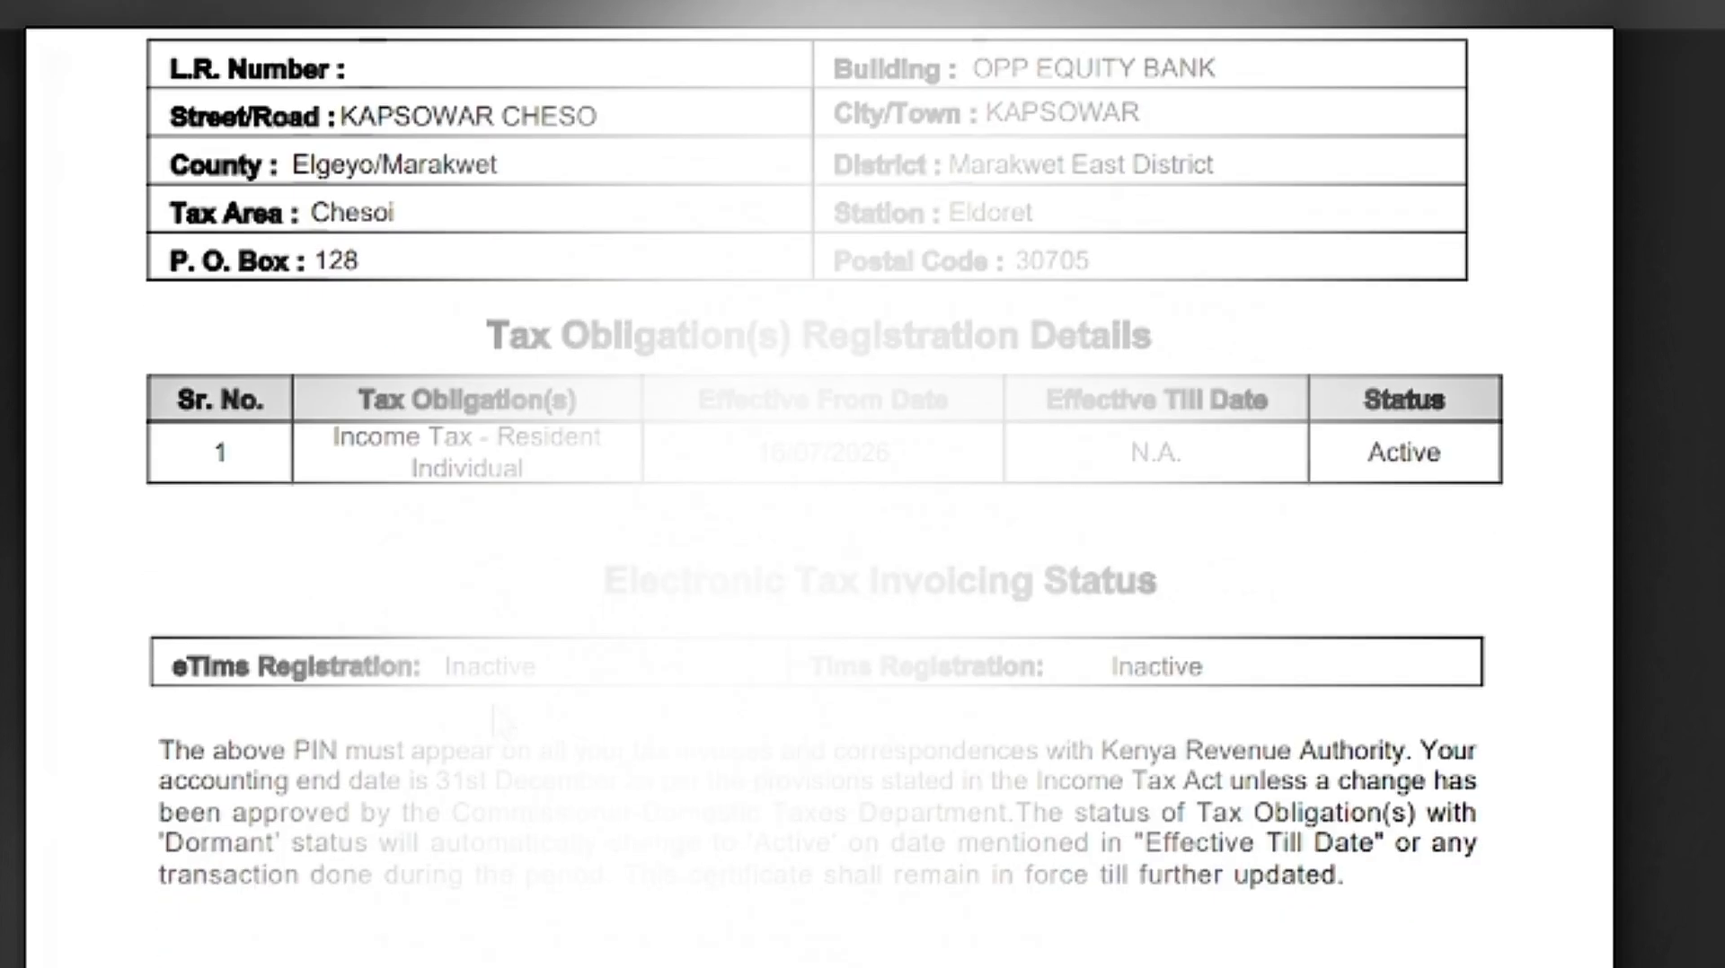
{"action": "scroll", "coordinate": [494, 723], "scroll_direction": "up", "scroll_amount": 4}
{"action": "scroll", "coordinate": [494, 723], "scroll_direction": "up", "scroll_amount": 3}
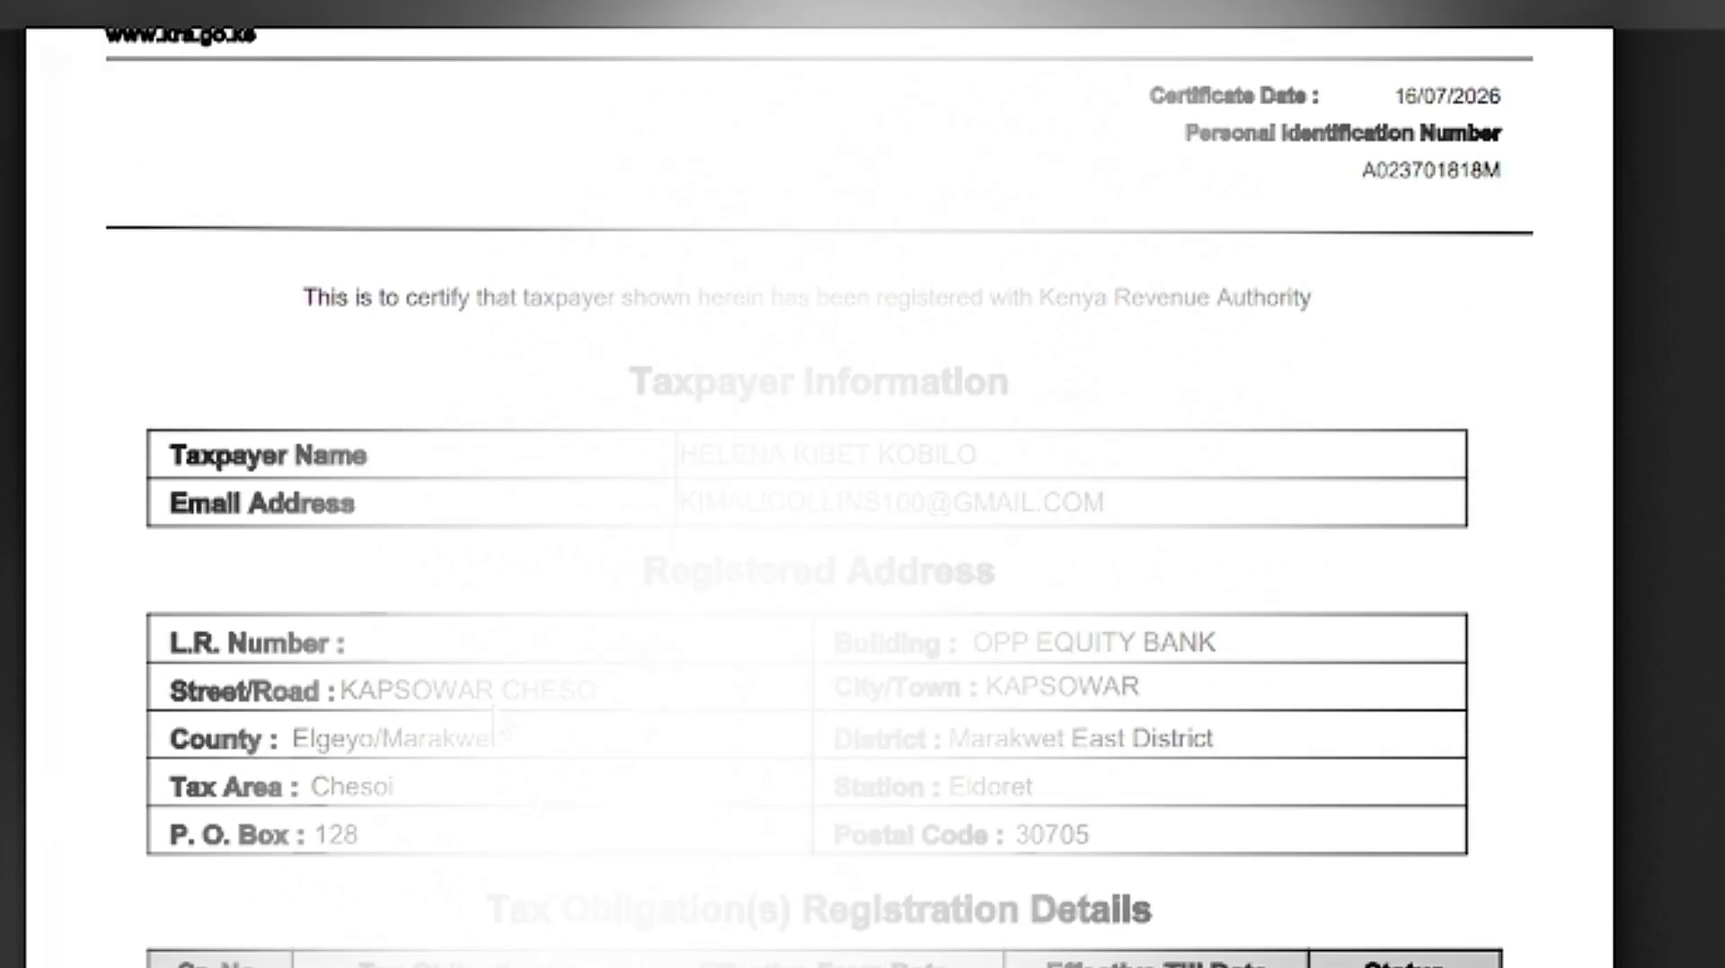